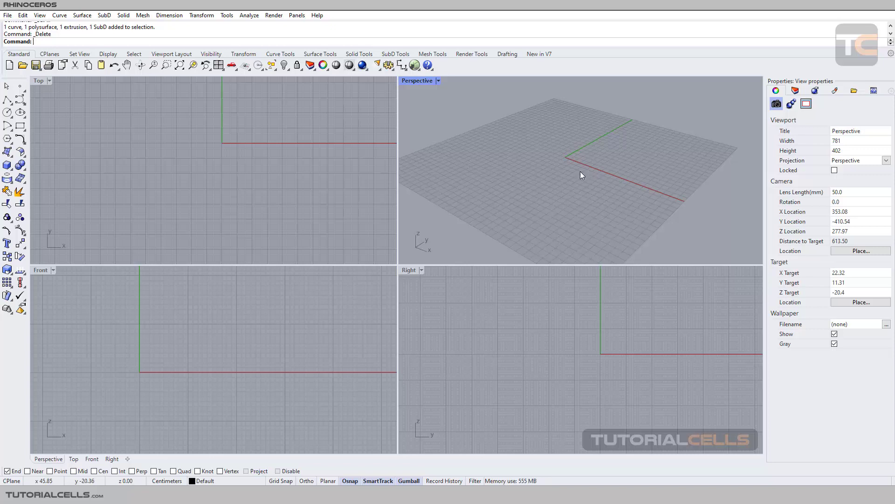
# Maximize the Perspective viewport to fill the modelling area
pyautogui.scroll(3, 574, 171)
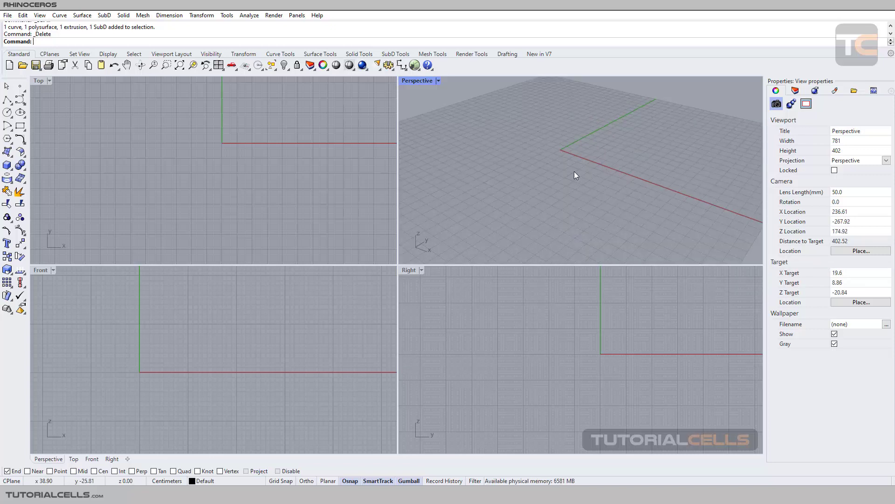
pyautogui.doubleClick(417, 81)
pyautogui.moveTo(440, 309); pyautogui.dragTo(435, 275, button='right')
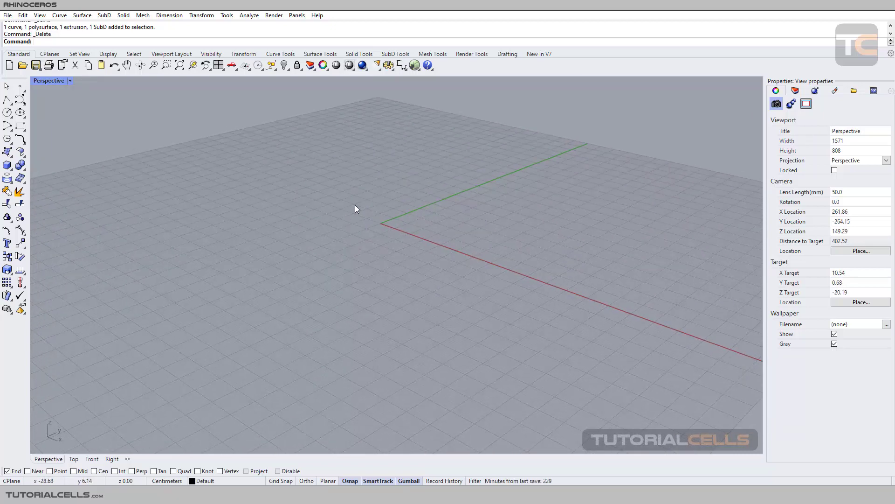
# Draw a solid box from a rectangular base around the origin on the construction plane, pulling its height upward
pyautogui.click(7, 166)
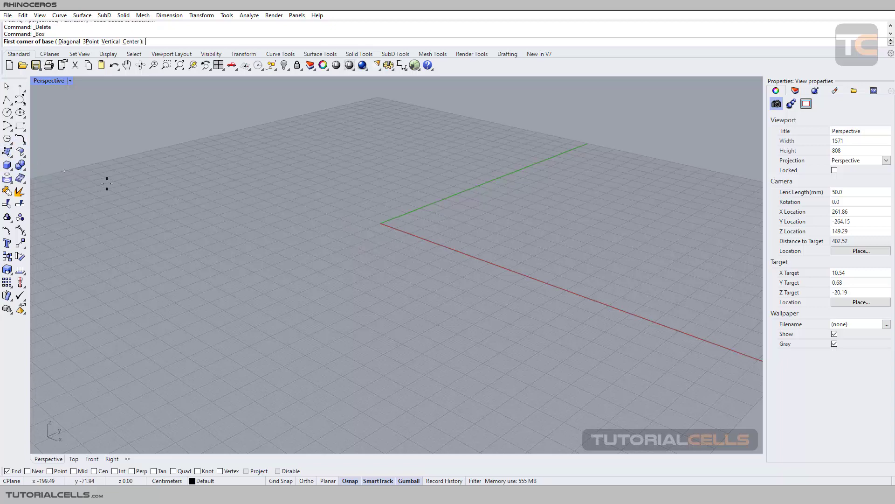
pyautogui.click(379, 204)
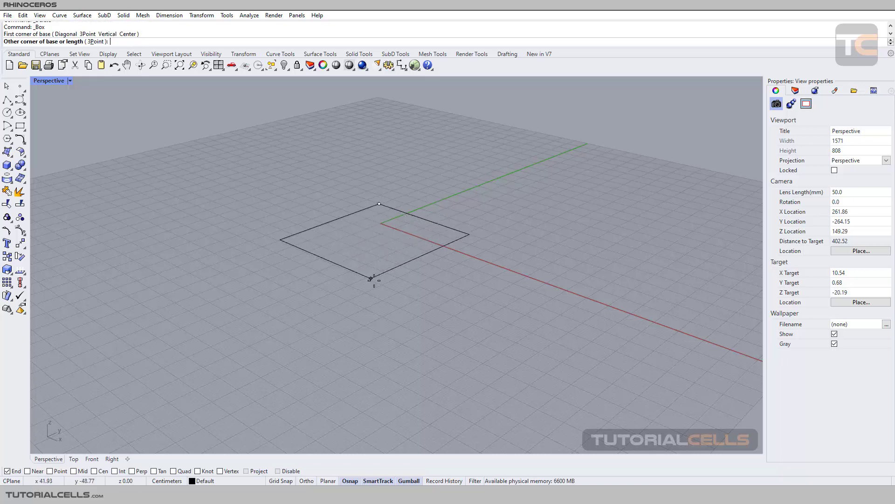
pyautogui.click(384, 296)
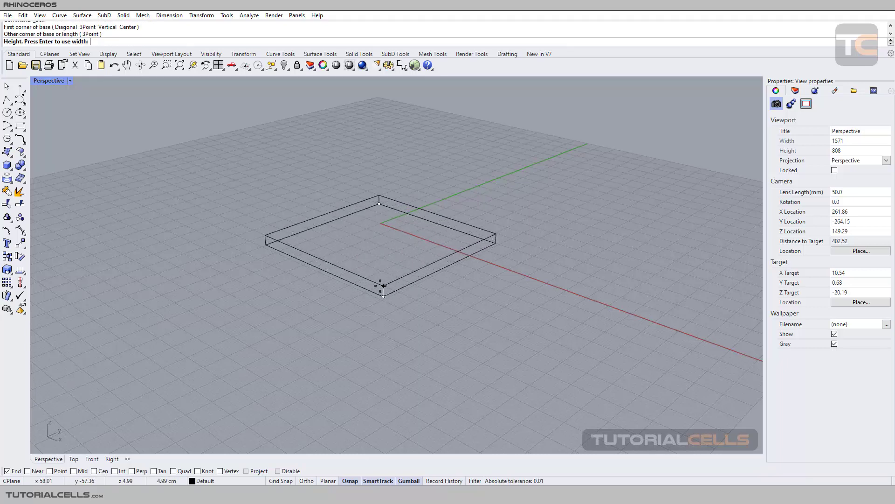
pyautogui.click(407, 173)
pyautogui.scroll(-5, 408, 186)
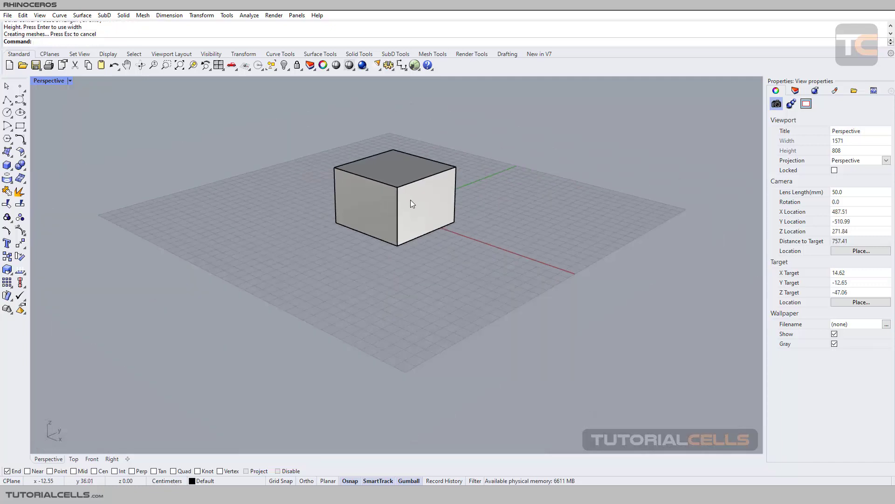
pyautogui.moveTo(397, 208)
pyautogui.mouseDown(button='right')
pyautogui.moveTo(269, 210)
pyautogui.moveTo(386, 200)
pyautogui.moveTo(432, 210)
pyautogui.moveTo(407, 230)
pyautogui.moveTo(412, 220)
pyautogui.mouseUp(button='right')
pyautogui.scroll(2, 412, 219)
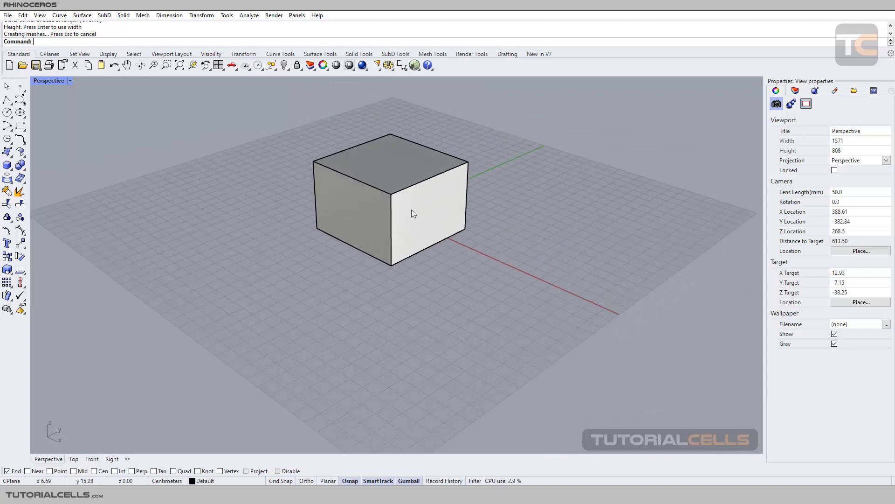
# Switch the Perspective viewport's display mode to Wireframe and inspect the box from another angle
pyautogui.click(70, 81)
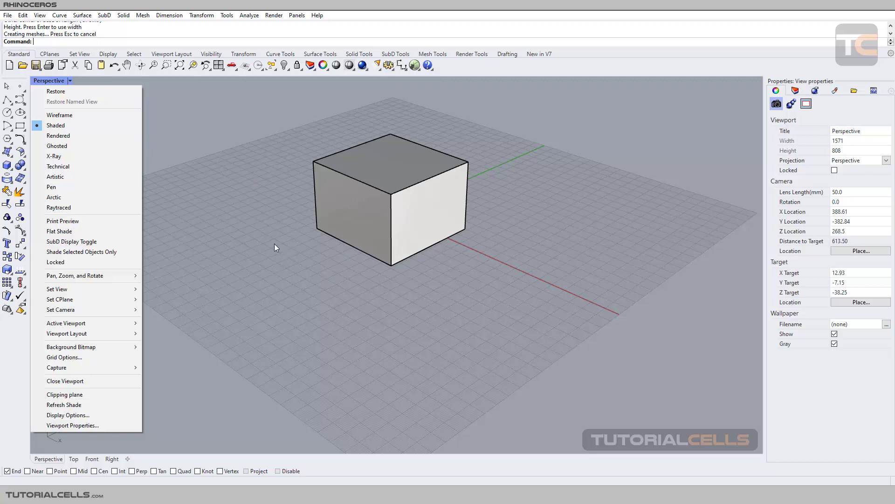
pyautogui.click(170, 114)
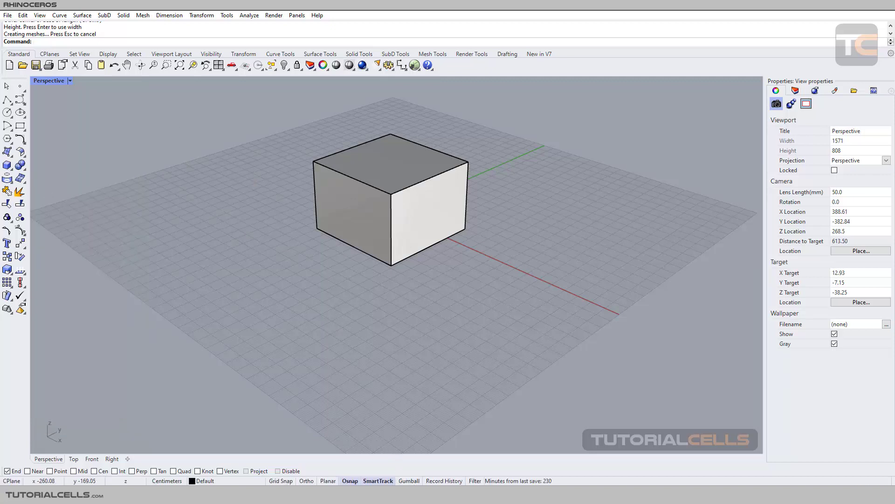
pyautogui.click(70, 81)
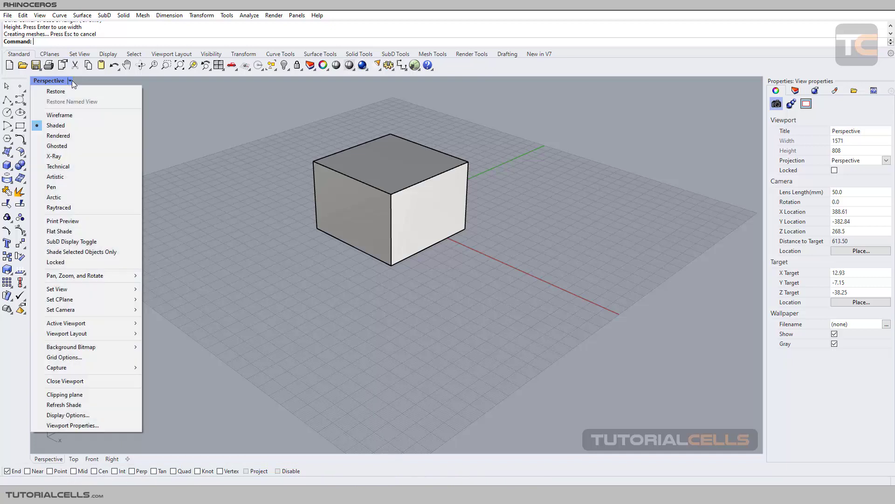
pyautogui.click(60, 116)
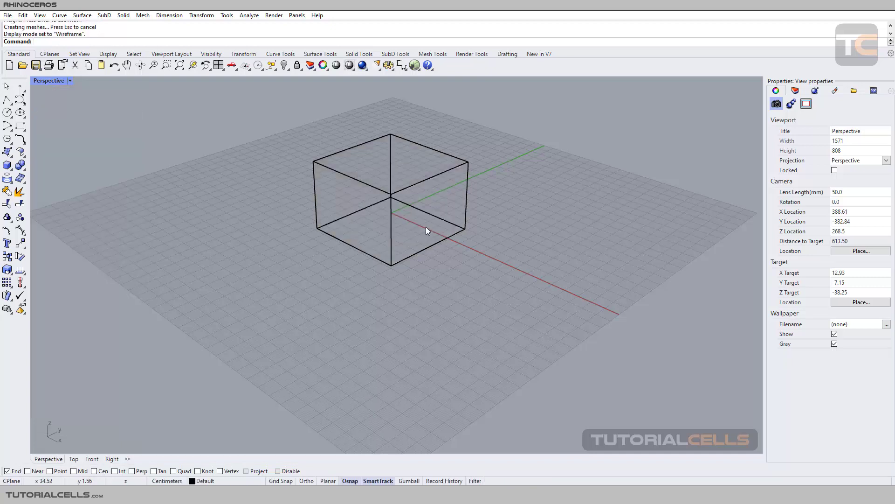
pyautogui.moveTo(423, 227)
pyautogui.mouseDown(button='right')
pyautogui.moveTo(406, 219)
pyautogui.moveTo(345, 231)
pyautogui.moveTo(417, 224)
pyautogui.moveTo(409, 216)
pyautogui.moveTo(413, 223)
pyautogui.mouseUp(button='right')
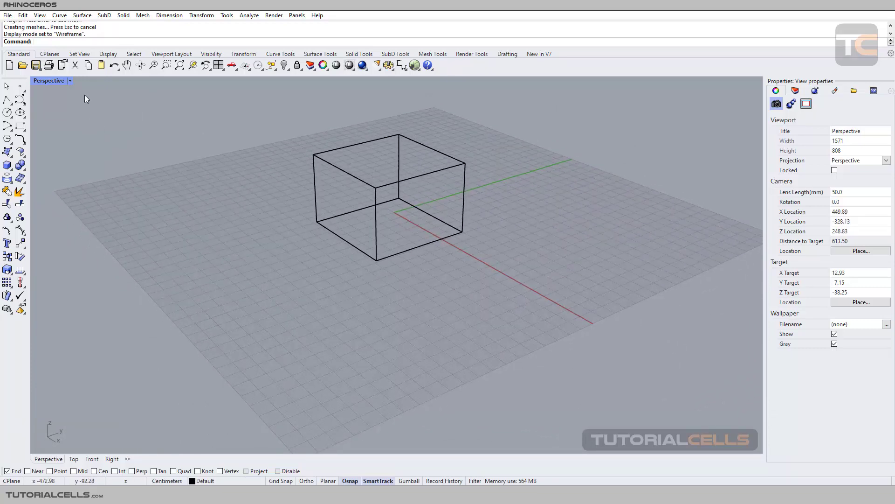
# Set the Perspective viewport's display mode back to Shaded
pyautogui.click(69, 80)
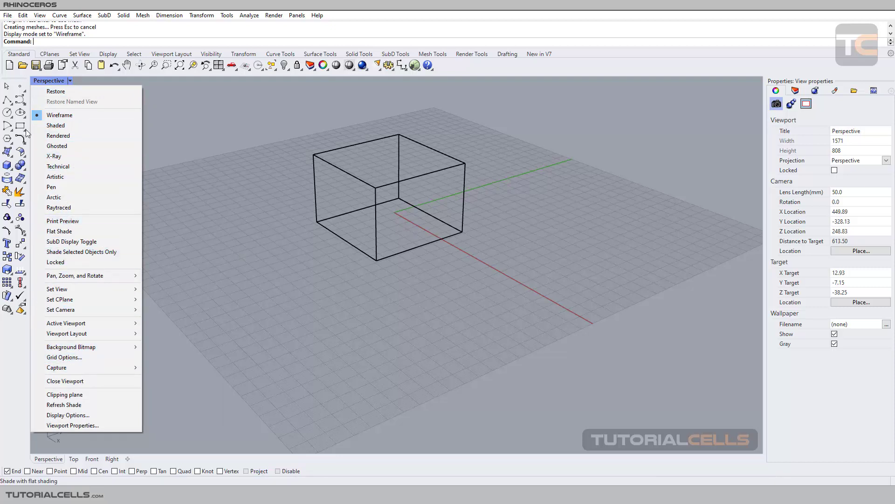
pyautogui.click(42, 125)
pyautogui.moveTo(430, 211)
pyautogui.mouseDown(button='right')
pyautogui.moveTo(327, 214)
pyautogui.moveTo(446, 210)
pyautogui.moveTo(434, 211)
pyautogui.moveTo(421, 231)
pyautogui.mouseUp(button='right')
# Select the box and move it freely over the construction plane, ending behind the origin
pyautogui.click(435, 208)
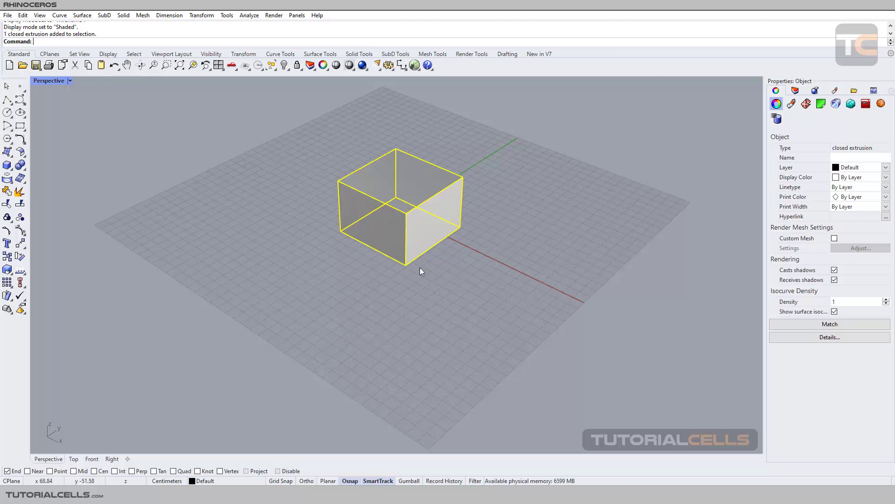
pyautogui.moveTo(439, 224); pyautogui.dragTo(299, 256)
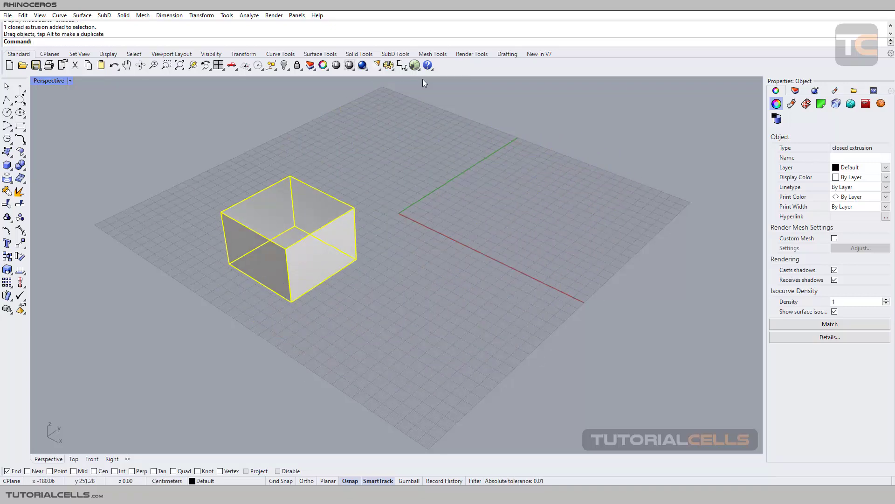
pyautogui.moveTo(298, 257); pyautogui.dragTo(374, 178)
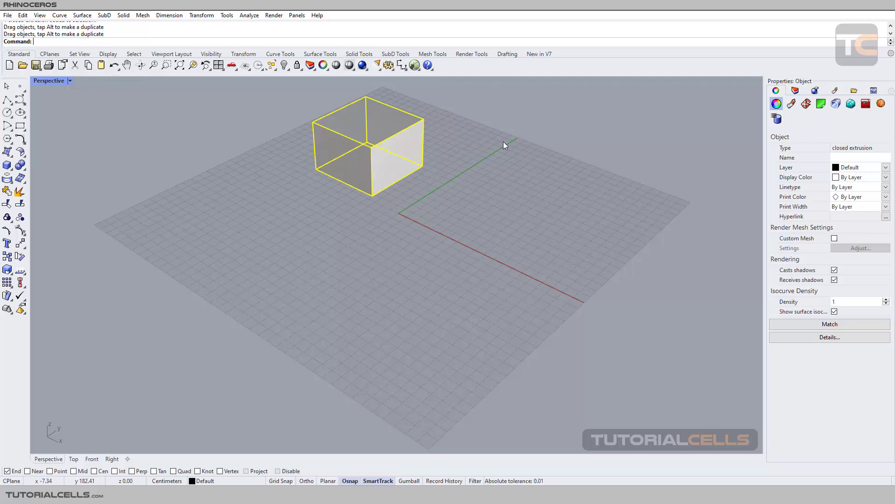
# Select the box and turn on the Gumball for it
pyautogui.scroll(3, 393, 167)
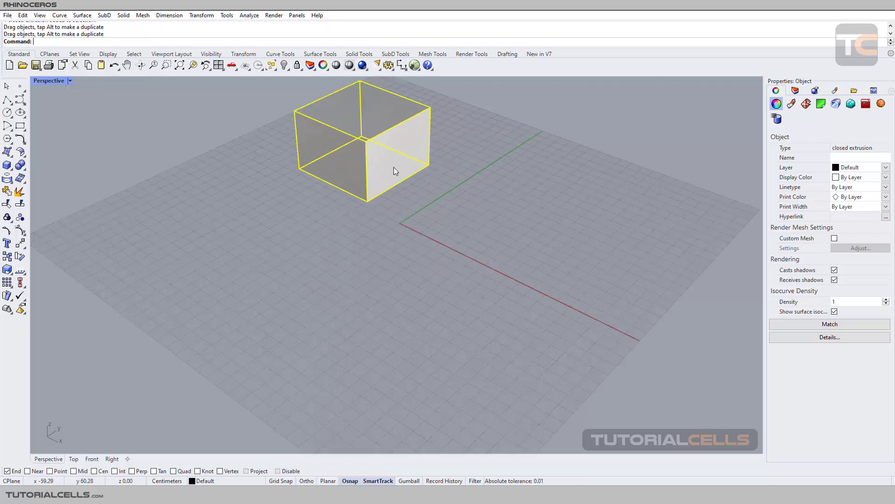
pyautogui.middleClick(394, 167)
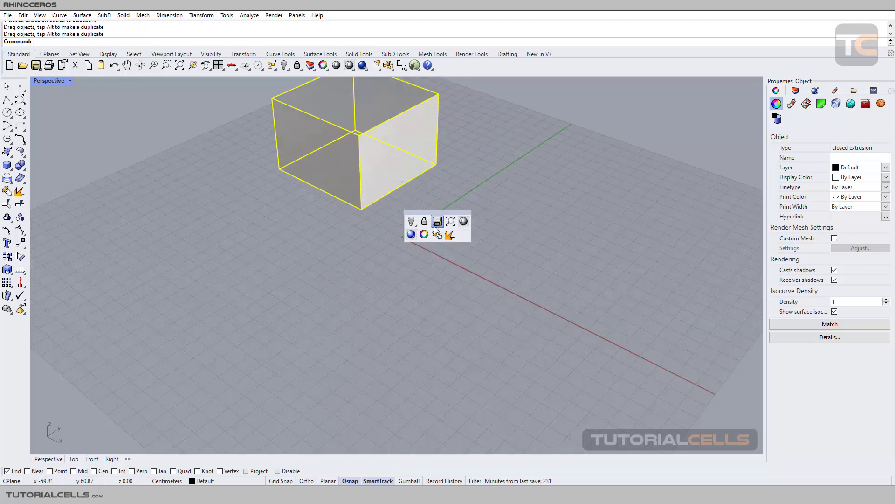
pyautogui.click(388, 226)
pyautogui.scroll(-5, 385, 238)
pyautogui.click(382, 217)
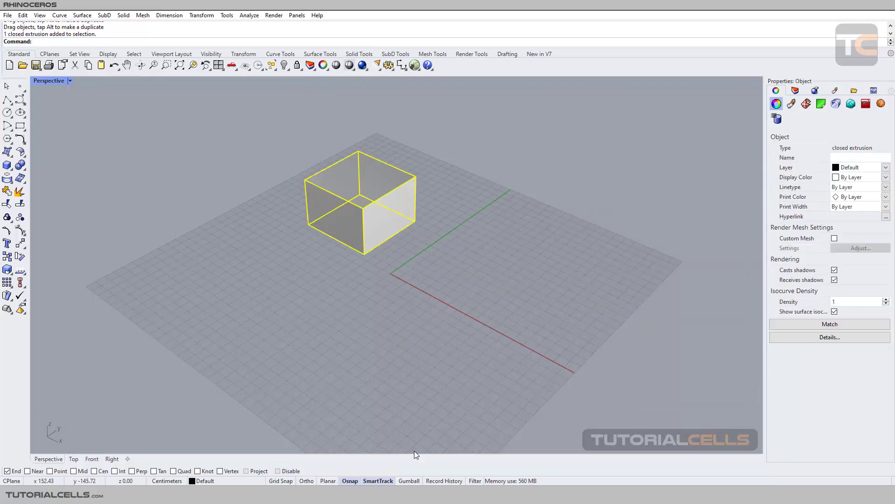
pyautogui.click(409, 481)
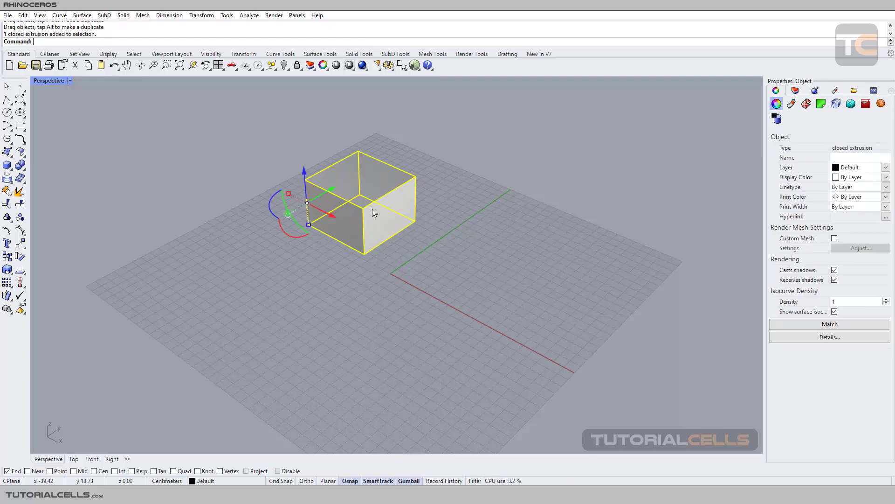
# Align the gumball to World and reselect the box
pyautogui.scroll(2, 345, 200)
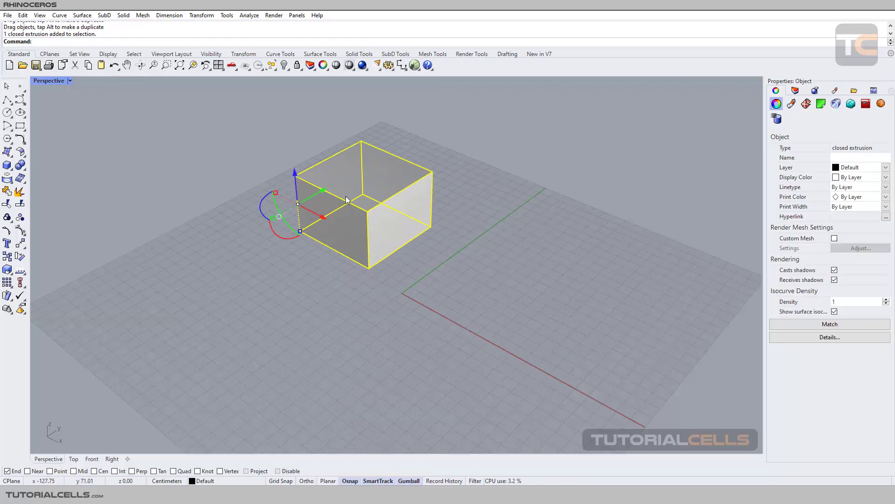
pyautogui.click(279, 217)
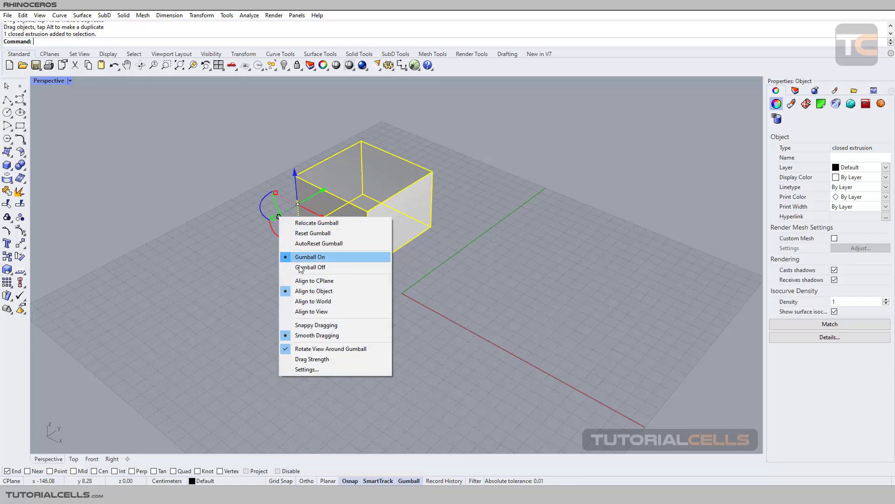
pyautogui.click(310, 302)
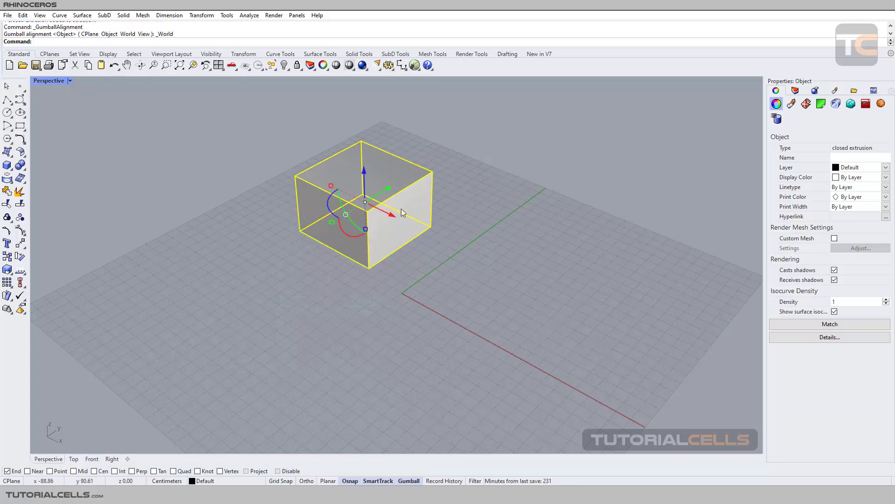
pyautogui.press('Escape')
pyautogui.click(403, 226)
# Move the box along the X direction freehand using its gumball
pyautogui.moveTo(414, 280); pyautogui.dragTo(438, 290, button='right')
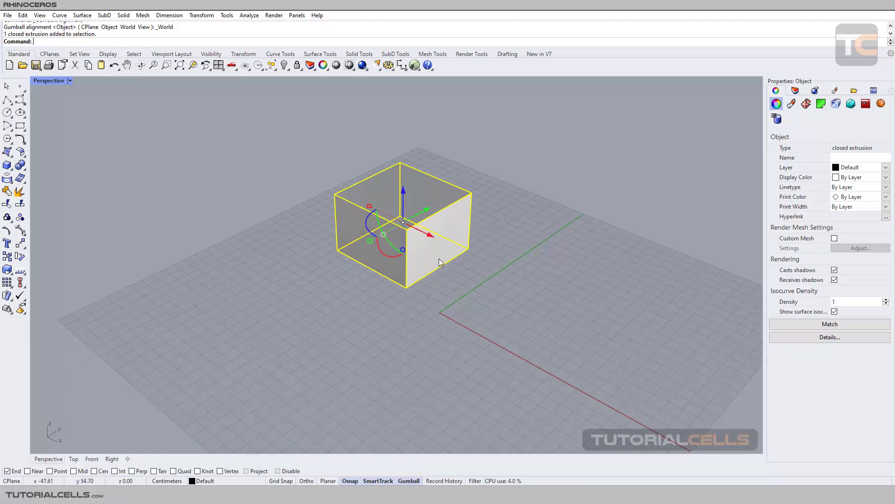
pyautogui.scroll(-1, 436, 258)
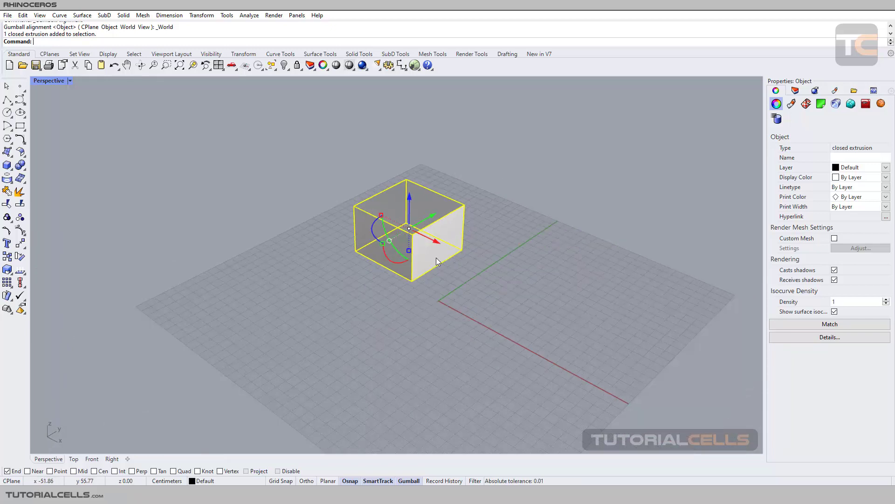
pyautogui.keyDown('shift'); pyautogui.moveTo(445, 264); pyautogui.dragTo(424, 238, button='right'); pyautogui.keyUp('shift')
pyautogui.moveTo(415, 217); pyautogui.dragTo(498, 267)
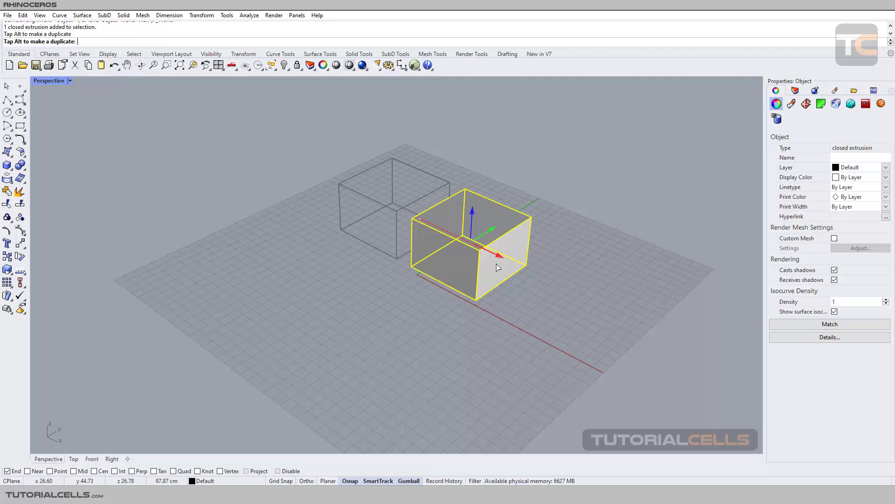
pyautogui.moveTo(497, 267)
pyautogui.mouseDown()
pyautogui.moveTo(515, 276)
pyautogui.moveTo(496, 272)
pyautogui.mouseUp()
pyautogui.moveTo(489, 232); pyautogui.dragTo(460, 208)
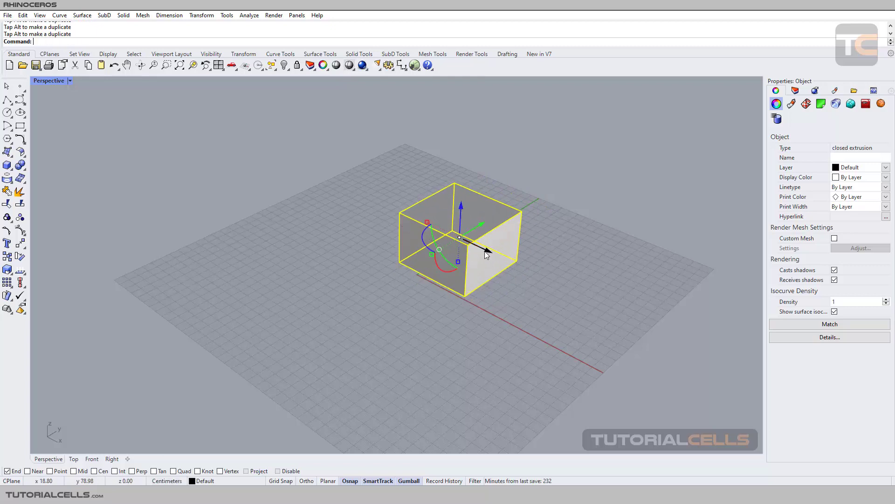
# Move the box farther in the positive X direction by entering an exact distance on the gumball
pyautogui.click(487, 251)
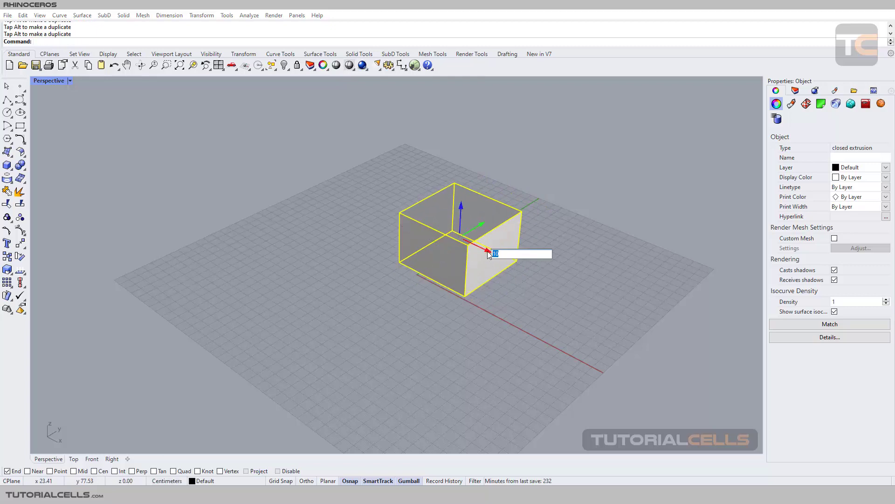
pyautogui.write('5')
pyautogui.press('Return')
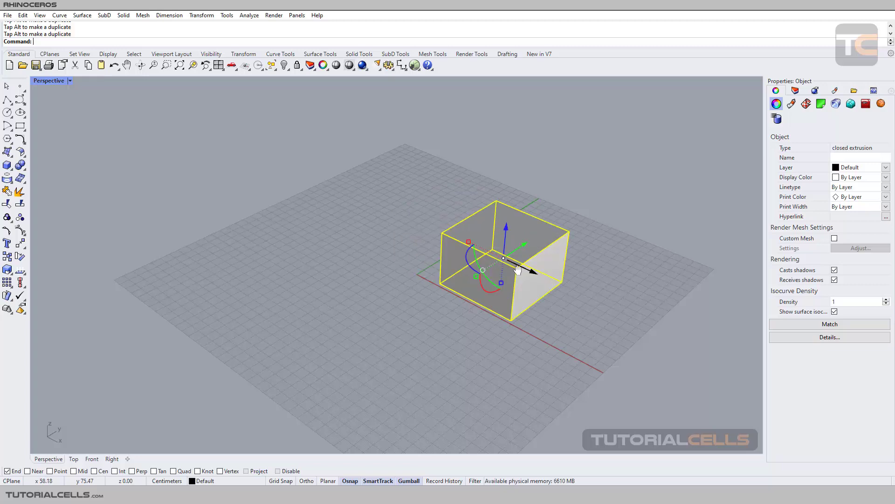
# Rotate the box 45 degrees about the Y axis using the gumball's green arc
pyautogui.keyDown('shift'); pyautogui.moveTo(488, 254); pyautogui.dragTo(451, 259, button='right'); pyautogui.keyUp('shift')
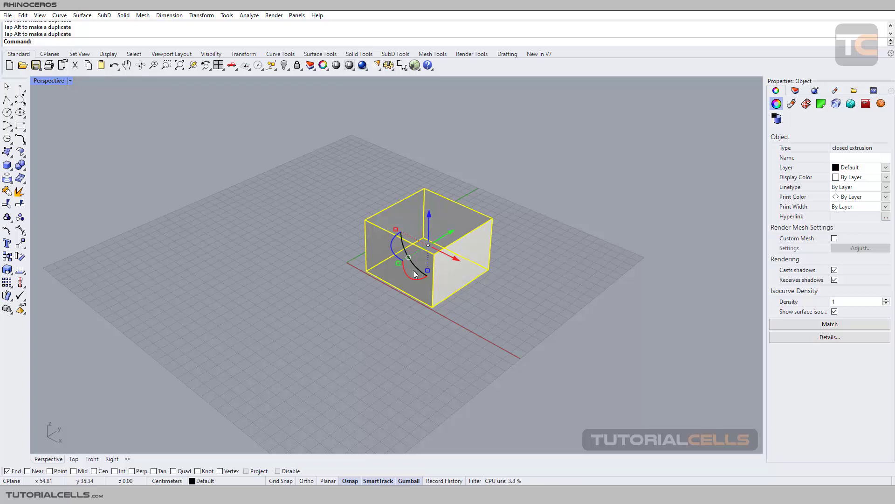
pyautogui.moveTo(407, 275); pyautogui.dragTo(404, 248)
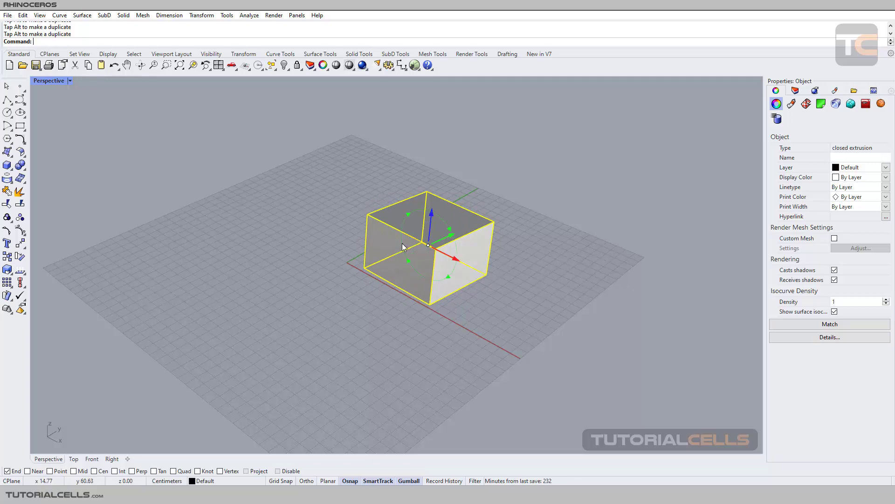
pyautogui.click(403, 246)
pyautogui.write('45')
pyautogui.press('Return')
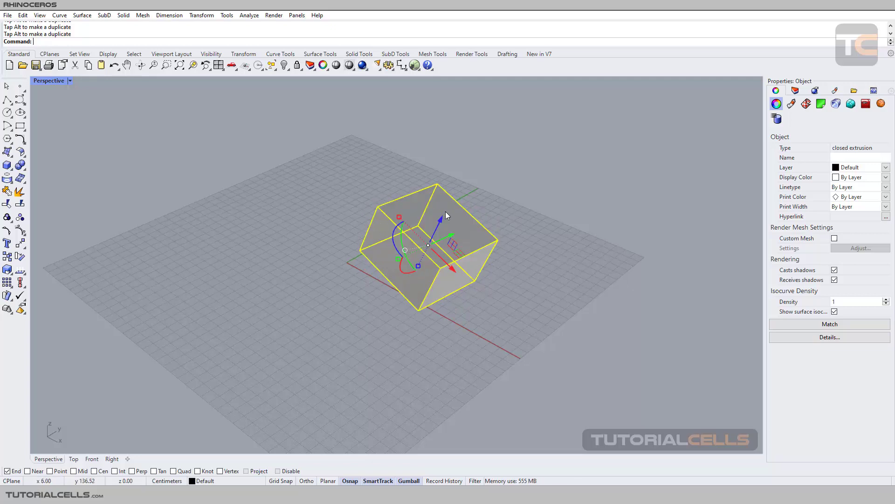
# Undo the box's gumball rotation and its exact-distance move along X
pyautogui.hotkey('ctrl', 'z')
pyautogui.hotkey('ctrl', 'z')
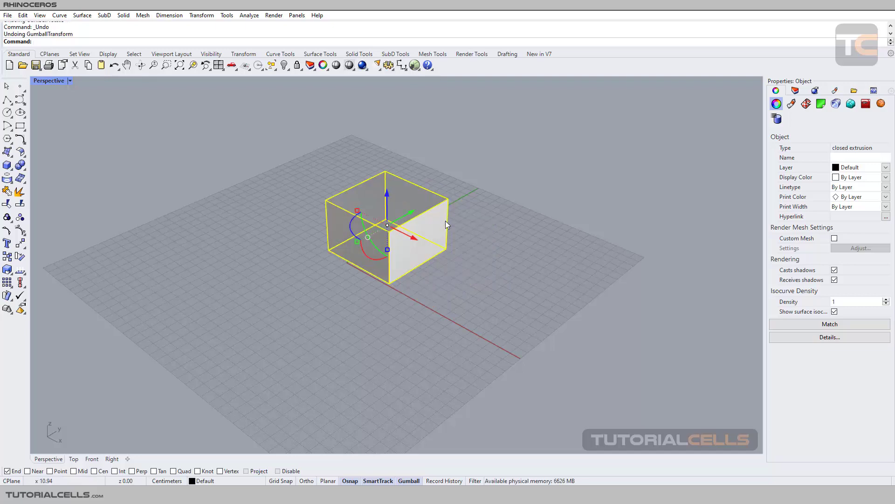
pyautogui.scroll(8, 387, 213)
pyautogui.scroll(-4, 380, 236)
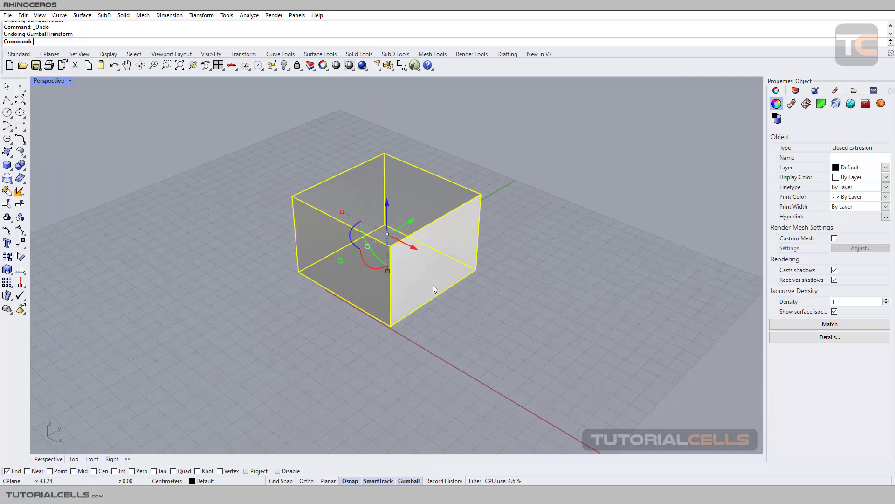
pyautogui.keyDown('shift'); pyautogui.moveTo(457, 318); pyautogui.dragTo(482, 323, button='right'); pyautogui.keyUp('shift')
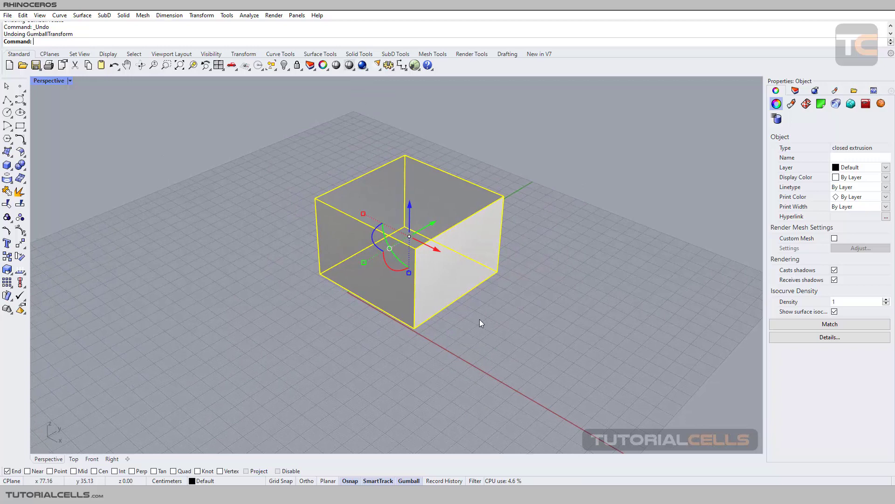
# Move the box freehand by its gumball's center handle and turn off the End object snap
pyautogui.scroll(-3, 479, 319)
pyautogui.middleClick(478, 312)
pyautogui.click(518, 279)
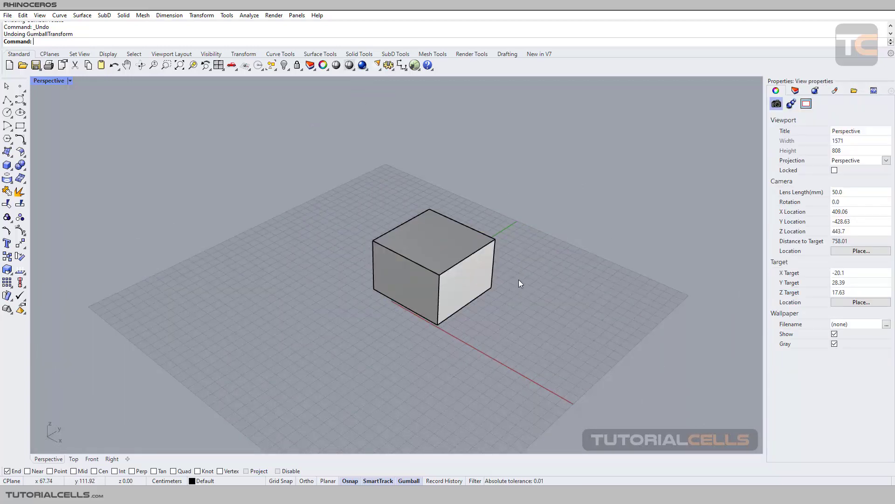
pyautogui.click(474, 280)
pyautogui.keyDown('shift'); pyautogui.moveTo(515, 292); pyautogui.dragTo(509, 277, button='right'); pyautogui.keyUp('shift')
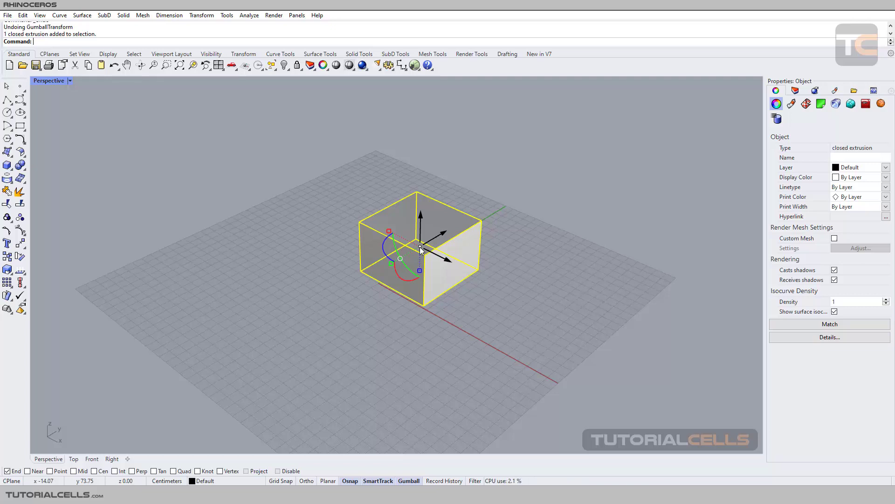
pyautogui.moveTo(420, 250)
pyautogui.mouseDown()
pyautogui.moveTo(422, 205)
pyautogui.moveTo(436, 244)
pyautogui.moveTo(420, 208)
pyautogui.moveTo(425, 255)
pyautogui.mouseUp()
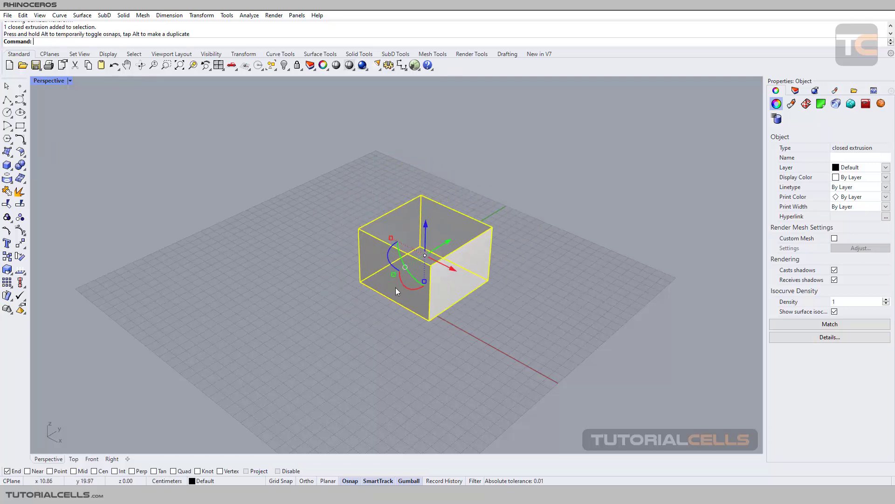
pyautogui.click(7, 470)
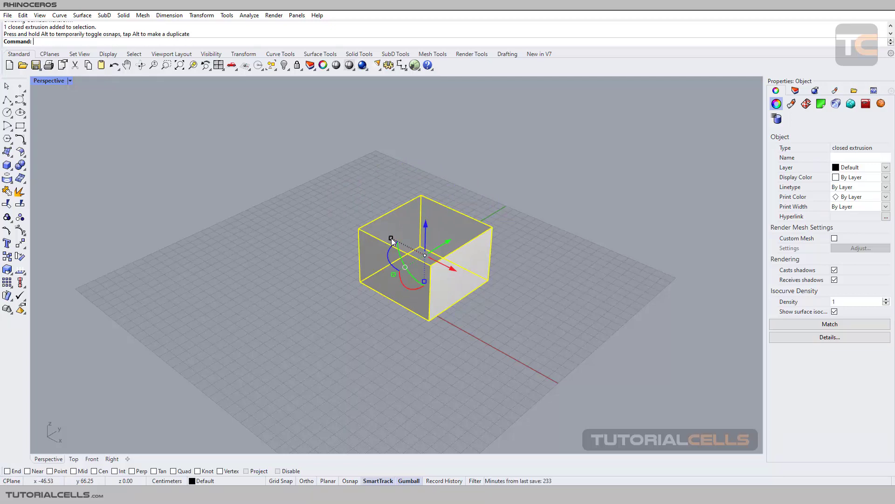
# Try scaling the box along X and uniformly in 3D with the gumball's scale handles, and undo these scalings
pyautogui.moveTo(391, 238); pyautogui.dragTo(374, 234)
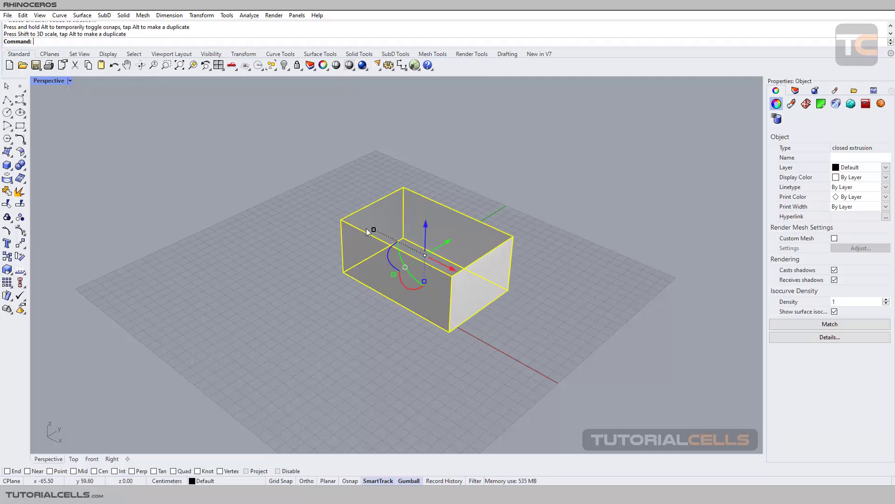
pyautogui.moveTo(393, 275); pyautogui.dragTo(427, 295)
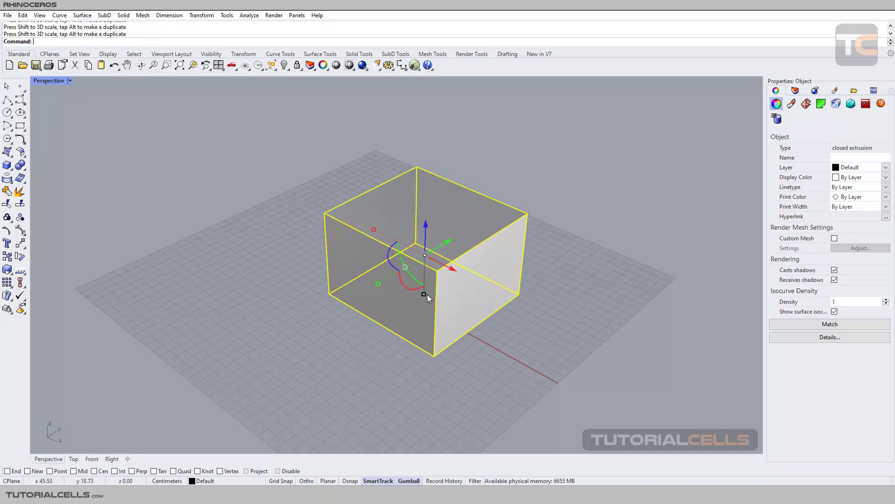
pyautogui.hotkey('ctrl', 'z')
pyautogui.hotkey('ctrl', 'z')
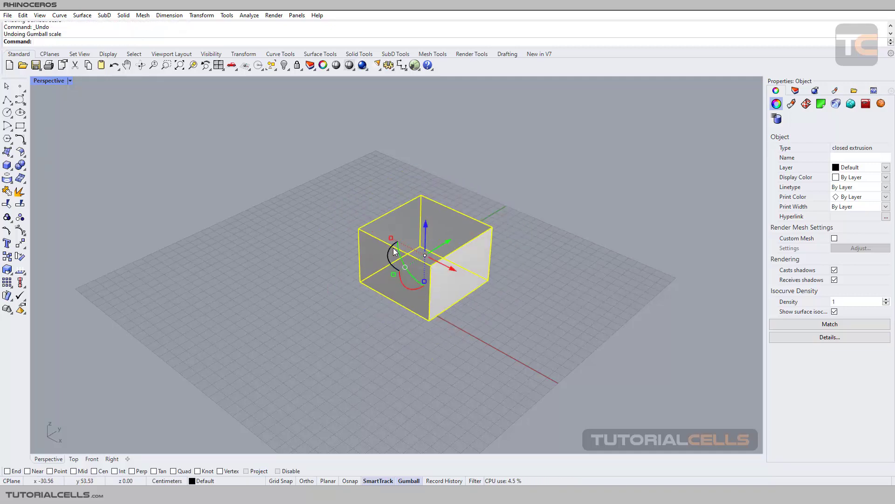
pyautogui.moveTo(391, 239); pyautogui.dragTo(354, 241)
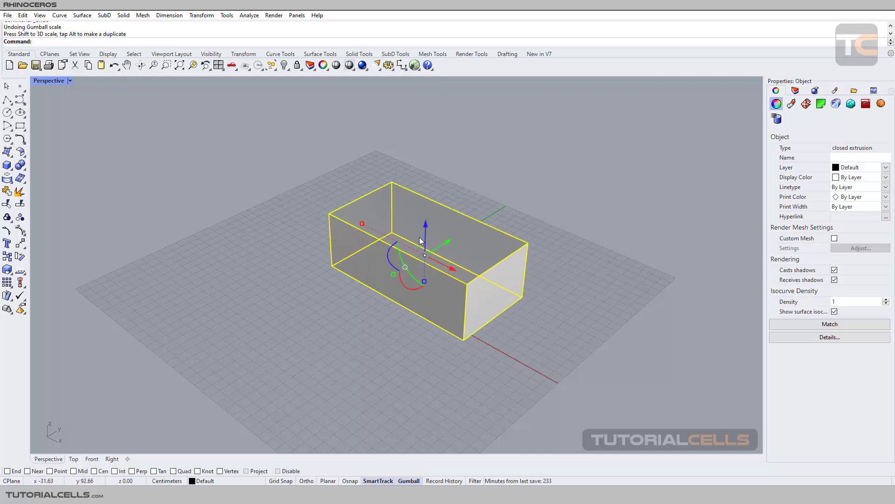
pyautogui.hotkey('ctrl', 'z')
pyautogui.scroll(1, 409, 253)
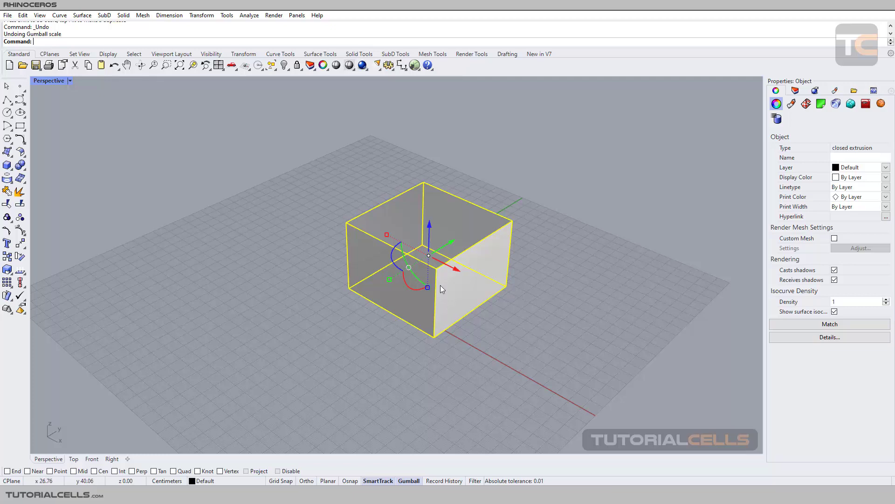
# Select the box again and move it freehand within the XY plane using the gumball's plane handle
pyautogui.keyDown('shift'); pyautogui.moveTo(541, 309); pyautogui.dragTo(519, 306, button='right'); pyautogui.keyUp('shift')
pyautogui.click(505, 312)
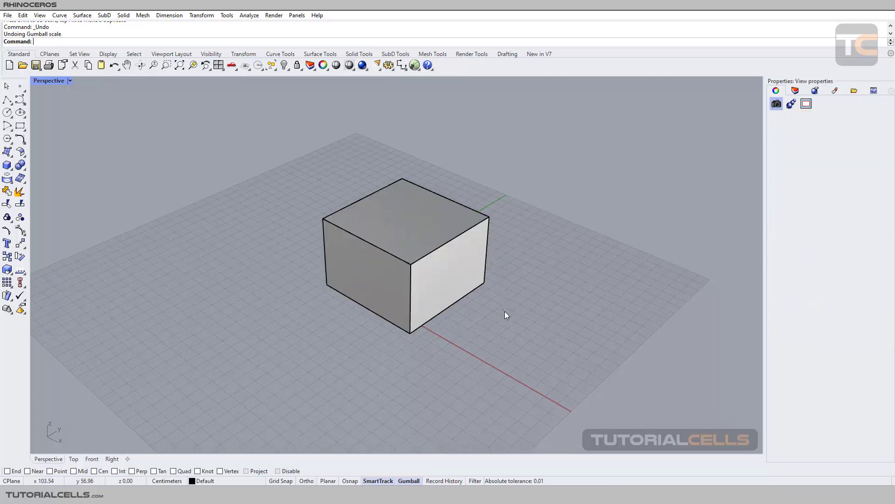
pyautogui.click(443, 260)
pyautogui.moveTo(474, 290)
pyautogui.mouseDown(button='right')
pyautogui.moveTo(485, 329)
pyautogui.moveTo(483, 293)
pyautogui.moveTo(484, 315)
pyautogui.moveTo(464, 301)
pyautogui.moveTo(486, 302)
pyautogui.moveTo(485, 310)
pyautogui.moveTo(480, 304)
pyautogui.mouseUp(button='right')
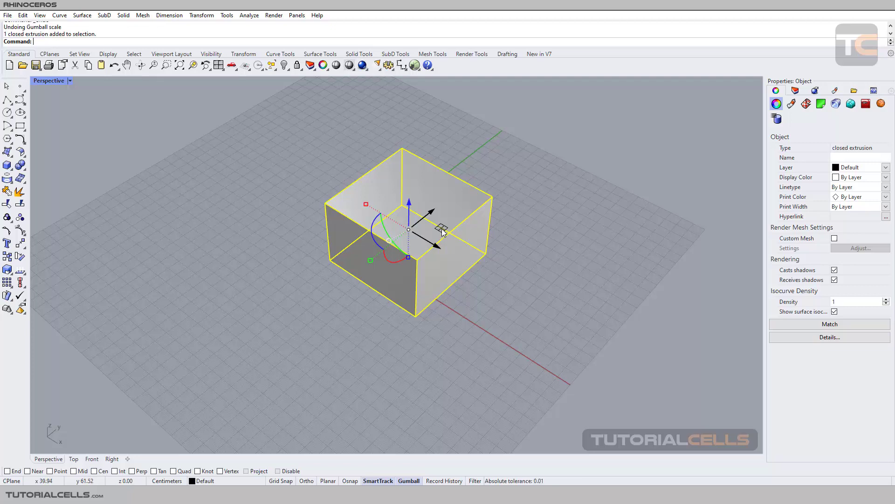
pyautogui.moveTo(442, 230)
pyautogui.mouseDown()
pyautogui.moveTo(410, 220)
pyautogui.moveTo(412, 171)
pyautogui.moveTo(522, 205)
pyautogui.moveTo(501, 290)
pyautogui.moveTo(444, 256)
pyautogui.moveTo(446, 247)
pyautogui.mouseUp()
pyautogui.moveTo(498, 316); pyautogui.dragTo(479, 286, button='right')
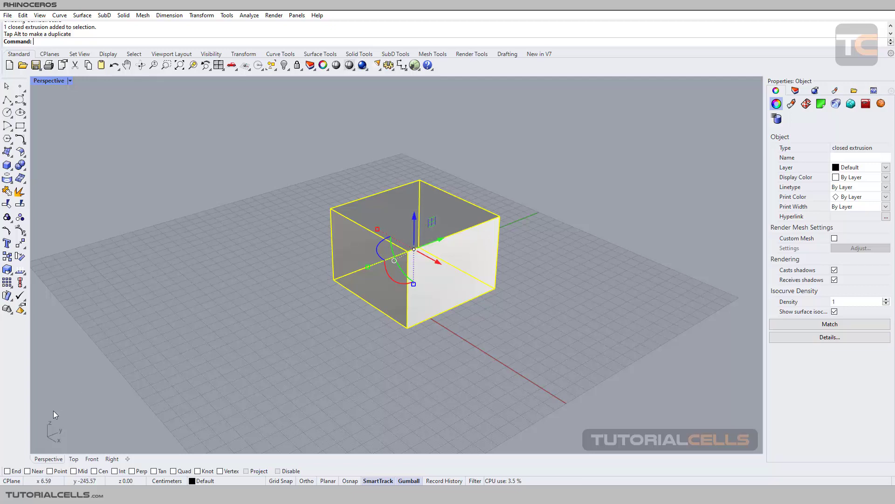
# Move the box further with the gumball's plane handles, starting within the YZ plane
pyautogui.moveTo(423, 222)
pyautogui.mouseDown()
pyautogui.moveTo(418, 188)
pyautogui.moveTo(493, 93)
pyautogui.moveTo(431, 229)
pyautogui.mouseUp()
pyautogui.moveTo(539, 278); pyautogui.dragTo(490, 300, button='right')
pyautogui.moveTo(444, 265); pyautogui.dragTo(447, 228)
pyautogui.moveTo(288, 280); pyautogui.dragTo(353, 270, button='right')
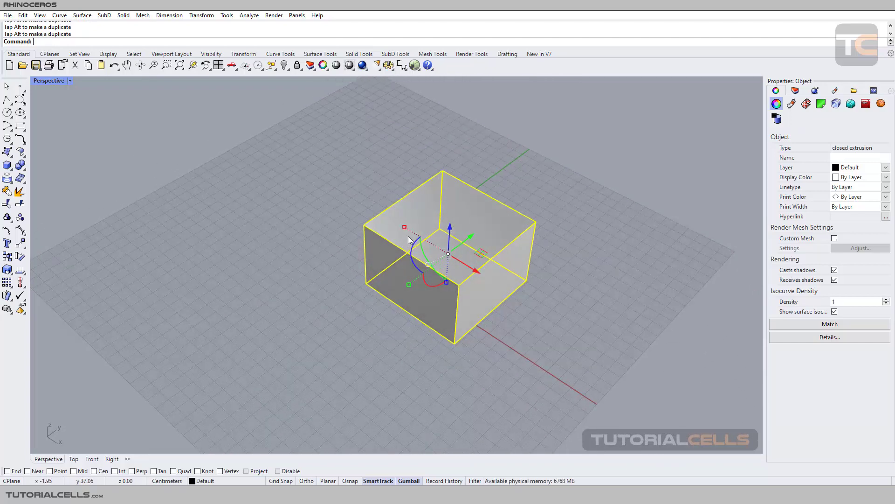
# Scale the box down uniformly in all three directions with the gumball, and undo the accidental gumball rotation
pyautogui.moveTo(407, 236); pyautogui.dragTo(527, 287, button='right')
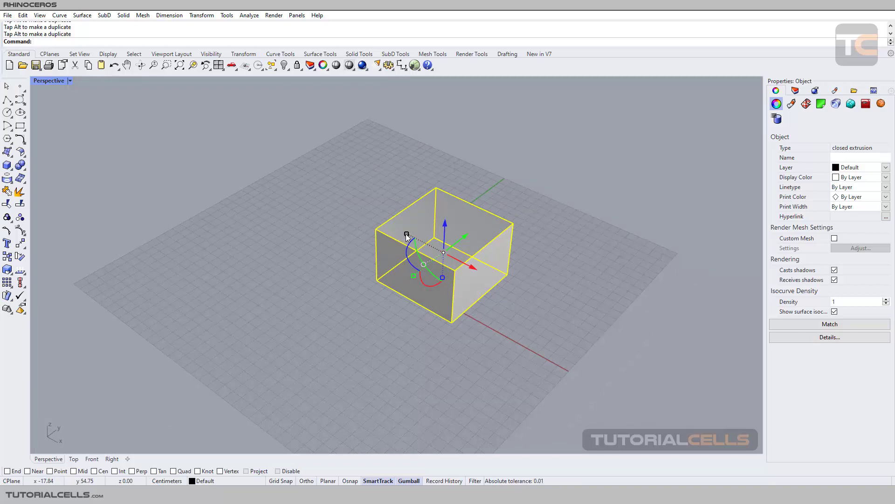
pyautogui.moveTo(406, 234)
pyautogui.mouseDown()
pyautogui.moveTo(383, 227)
pyautogui.moveTo(424, 231)
pyautogui.moveTo(394, 226)
pyautogui.moveTo(426, 236)
pyautogui.moveTo(396, 228)
pyautogui.moveTo(417, 236)
pyautogui.mouseUp()
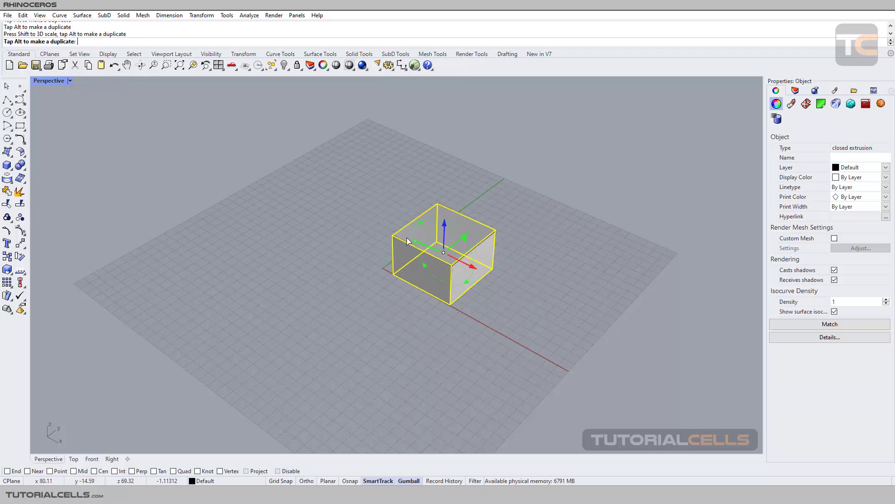
pyautogui.hotkey('ctrl', 'z')
pyautogui.scroll(4, 485, 233)
pyautogui.moveTo(469, 262)
pyautogui.keyDown('shift'); pyautogui.mouseDown(button='right')
pyautogui.moveTo(474, 275)
pyautogui.moveTo(474, 238)
pyautogui.moveTo(465, 251)
pyautogui.mouseUp(button='right'); pyautogui.keyUp('shift')
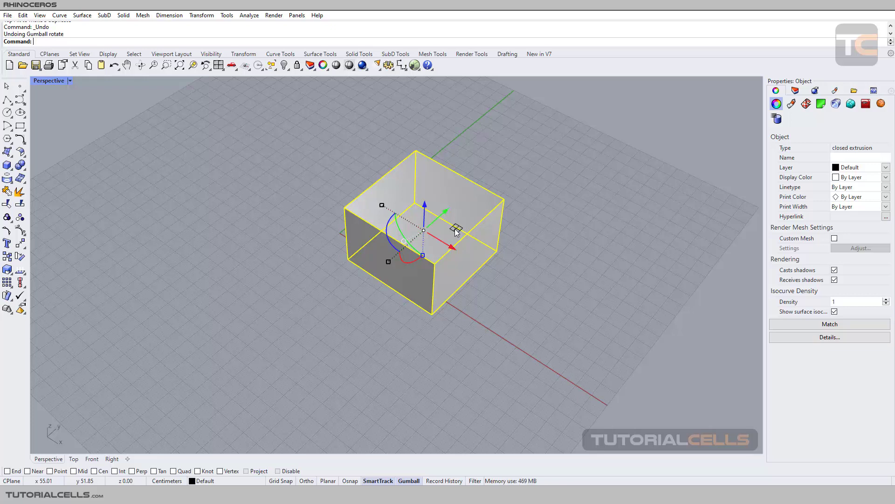
# Try enlarging the box only in X and Y with the gumball's plane handle, and undo that scaling
pyautogui.moveTo(455, 229)
pyautogui.mouseDown()
pyautogui.moveTo(509, 214)
pyautogui.moveTo(467, 224)
pyautogui.moveTo(524, 219)
pyautogui.moveTo(457, 228)
pyautogui.mouseUp()
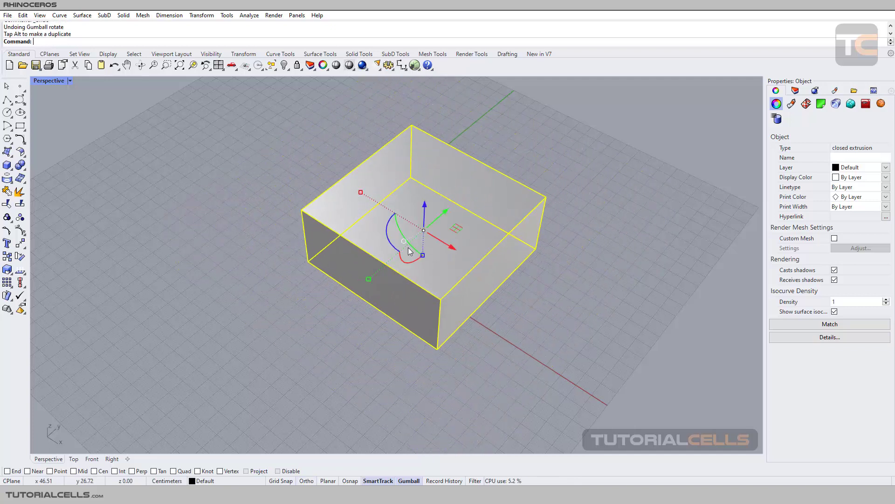
pyautogui.click(23, 249)
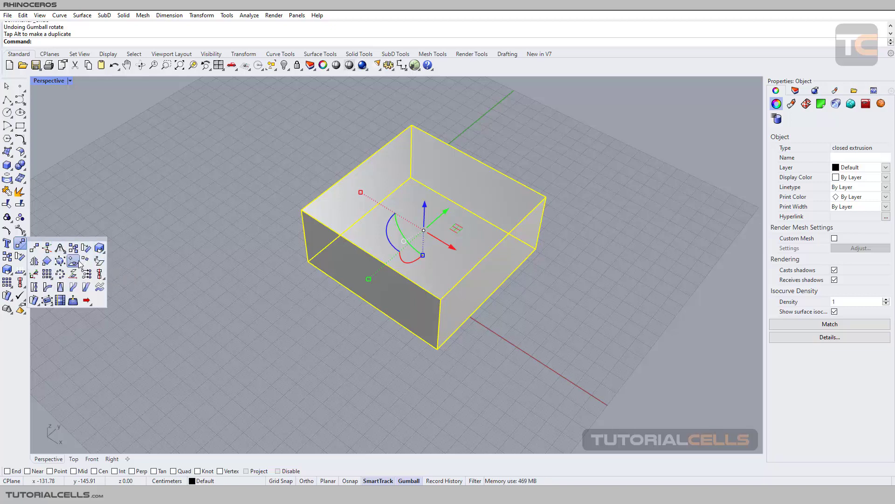
pyautogui.click(237, 269)
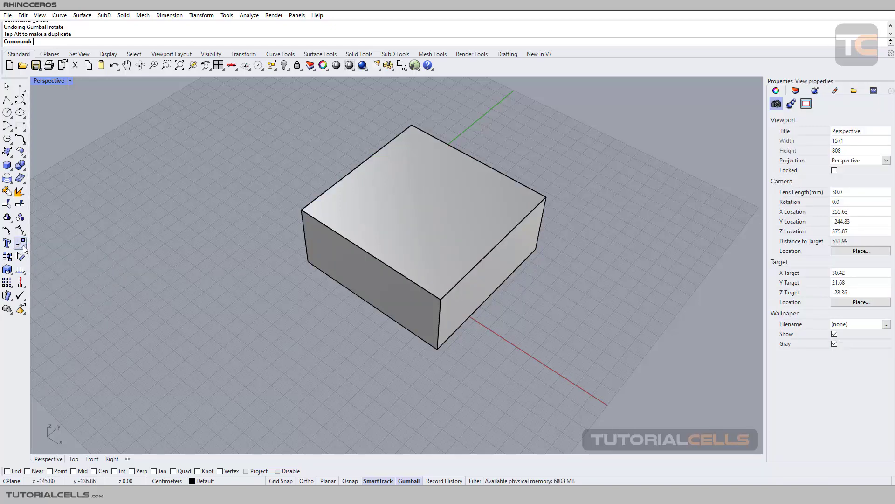
pyautogui.click(406, 266)
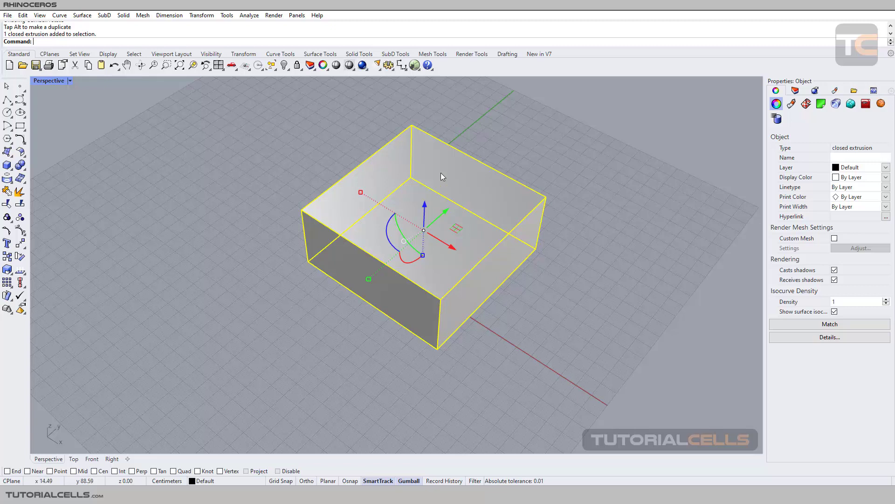
pyautogui.hotkey('ctrl', 'z')
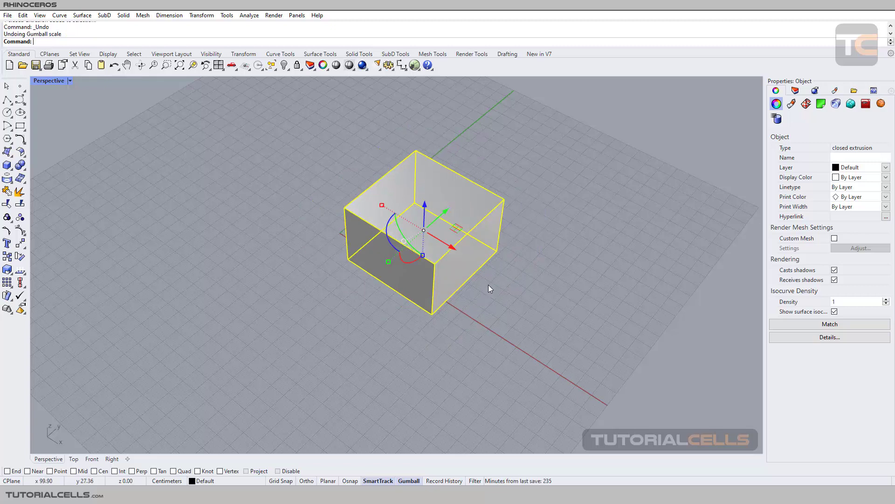
pyautogui.moveTo(449, 292); pyautogui.dragTo(441, 277, button='right')
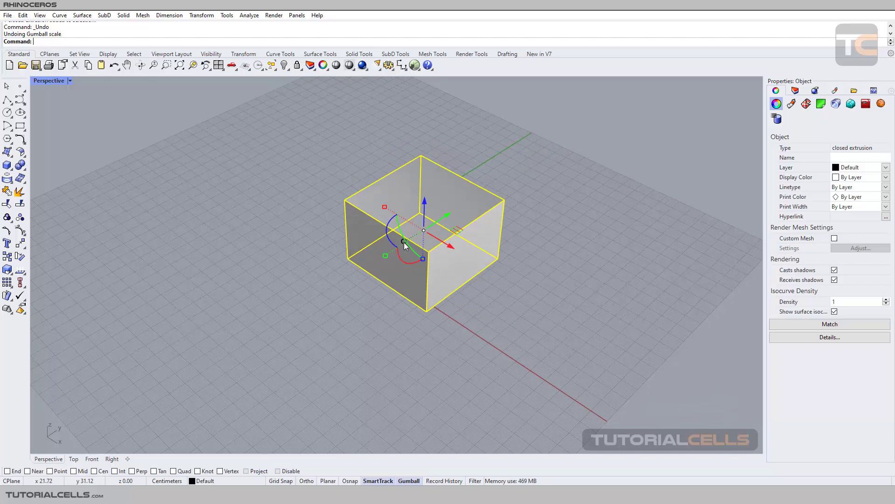
# Set the perspective viewport's display mode to Shaded and select the box
pyautogui.click(508, 310)
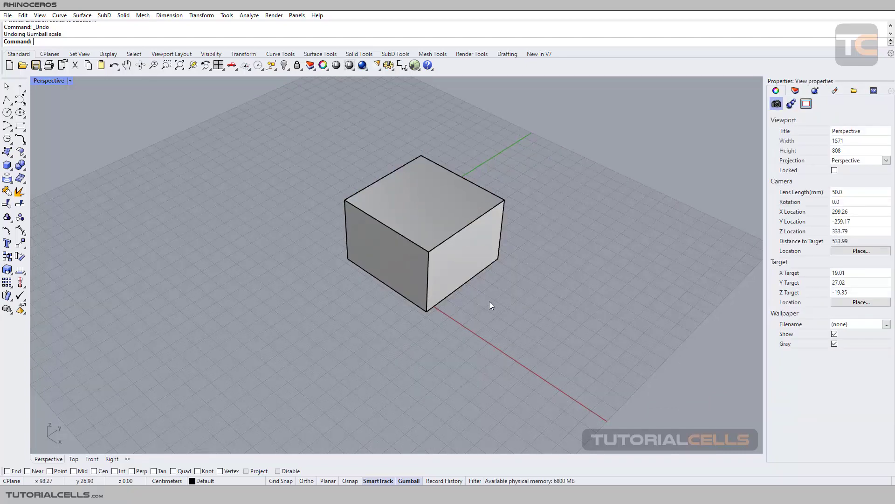
pyautogui.hotkey('ctrl', 'alt', 's')
pyautogui.click(467, 262)
pyautogui.moveTo(475, 317); pyautogui.dragTo(486, 309, button='right')
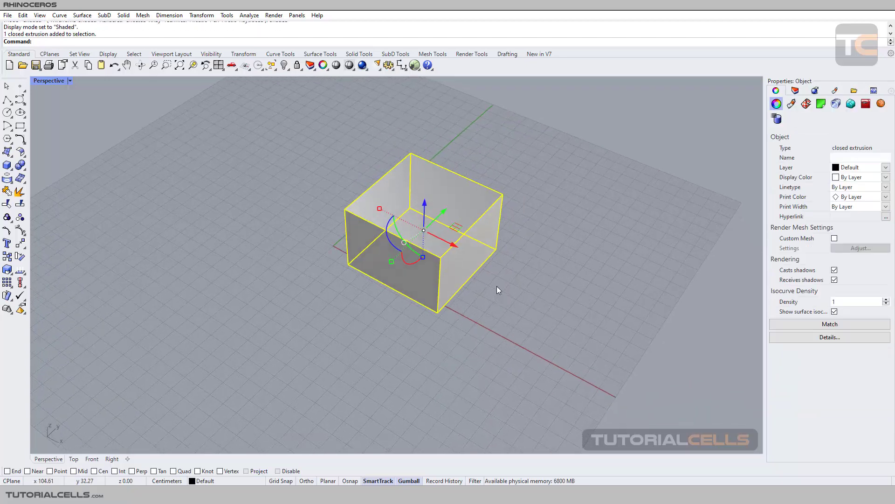
# Move the box in the negative X direction with the gumball and make two duplicates of it on the grid
pyautogui.scroll(-4, 497, 287)
pyautogui.scroll(2, 516, 281)
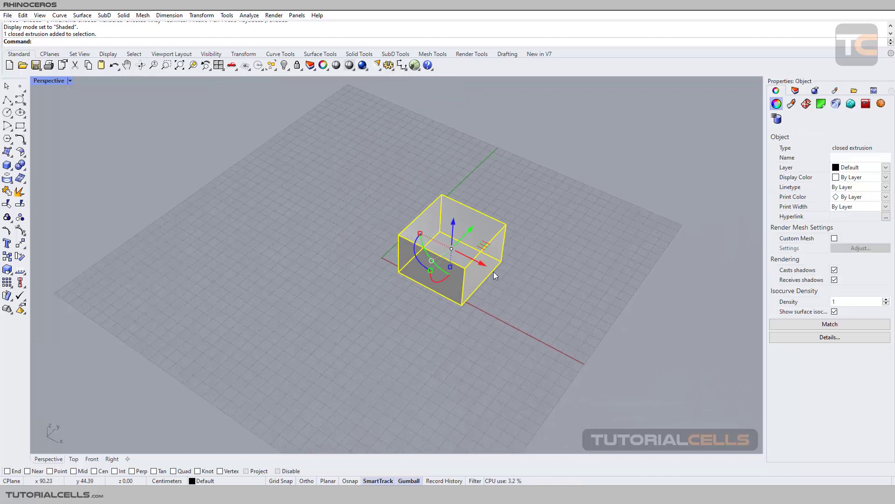
pyautogui.moveTo(485, 265); pyautogui.dragTo(355, 198)
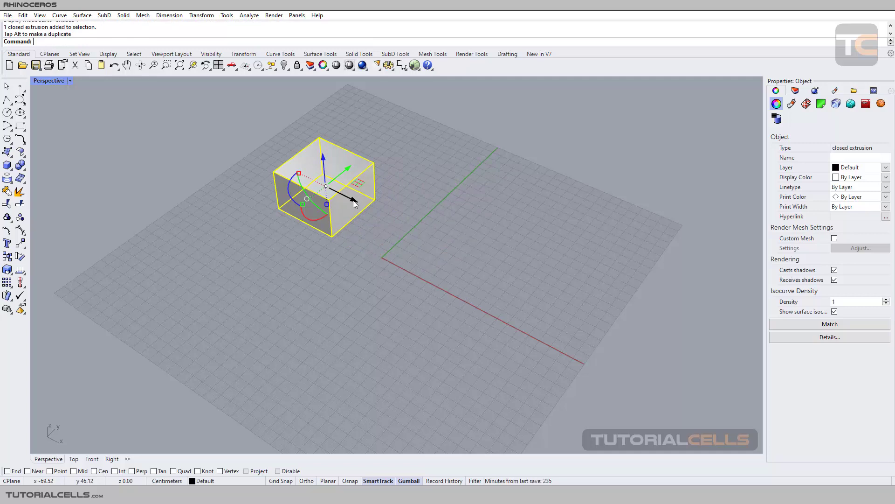
pyautogui.moveTo(354, 200); pyautogui.dragTo(313, 300)
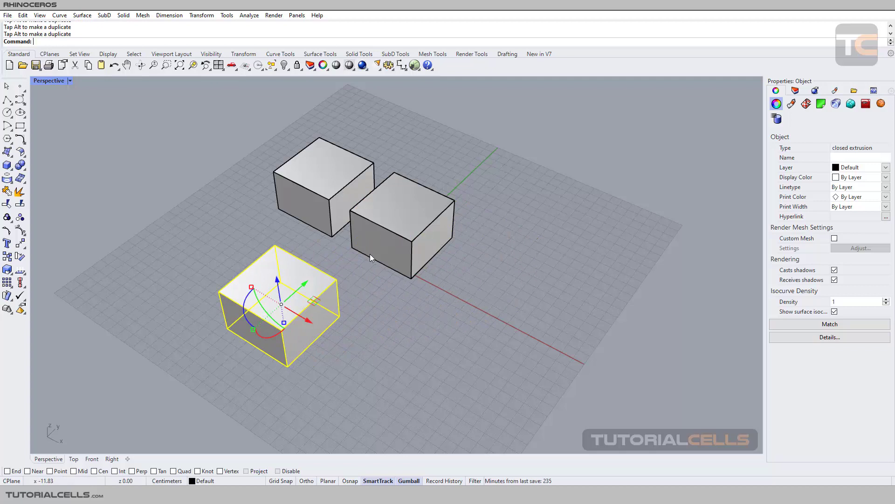
# Add the other two boxes to the selection and move all three together within the XY plane
pyautogui.keyDown('shift'); pyautogui.click(389, 233); pyautogui.keyUp('shift')
pyautogui.keyDown('shift'); pyautogui.click(326, 196); pyautogui.keyUp('shift')
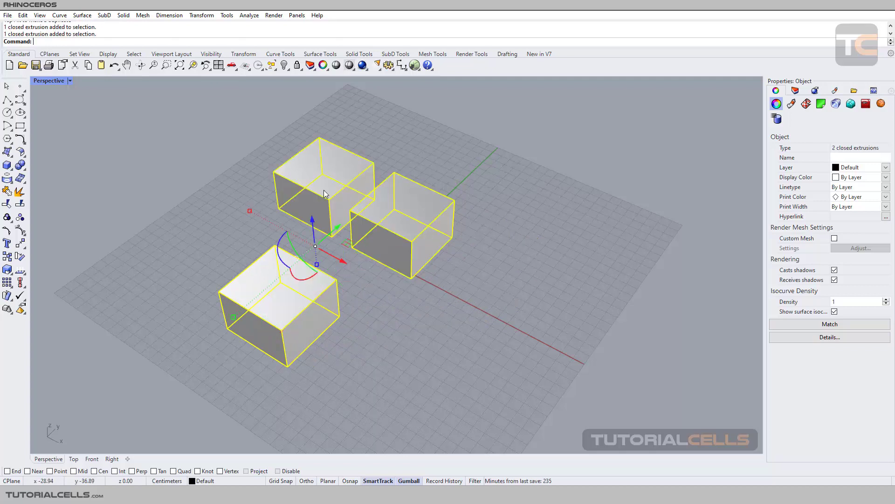
pyautogui.moveTo(417, 333)
pyautogui.mouseDown(button='right')
pyautogui.moveTo(364, 324)
pyautogui.moveTo(419, 339)
pyautogui.mouseUp(button='right')
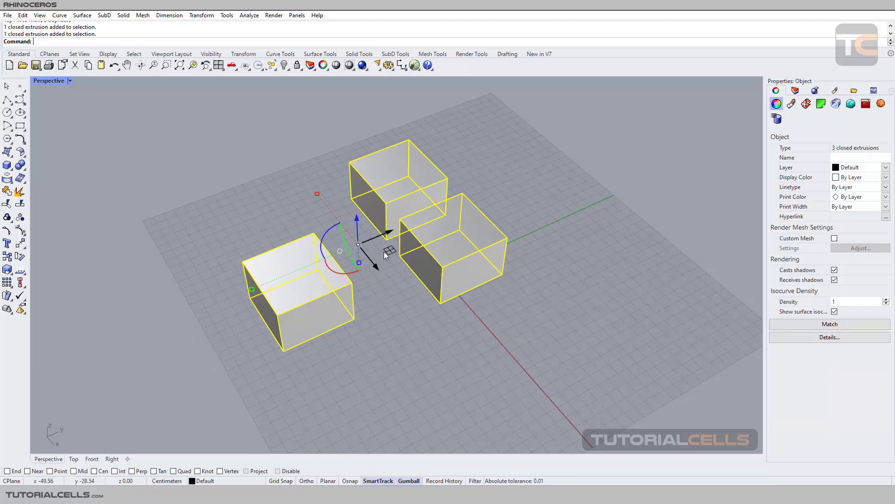
pyautogui.moveTo(380, 239); pyautogui.dragTo(402, 238)
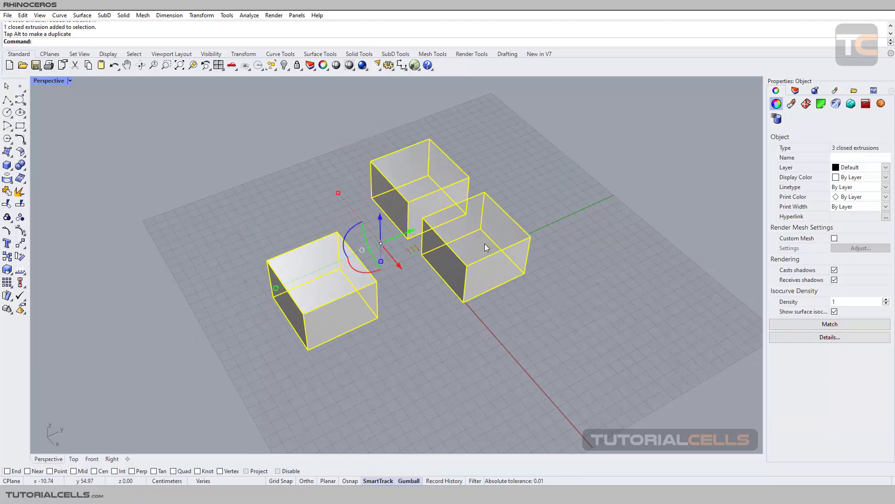
# Remove the box nearest the Y axis from the selection, and select that box on its own
pyautogui.keyDown('ctrl'); pyautogui.click(485, 245); pyautogui.keyUp('ctrl')
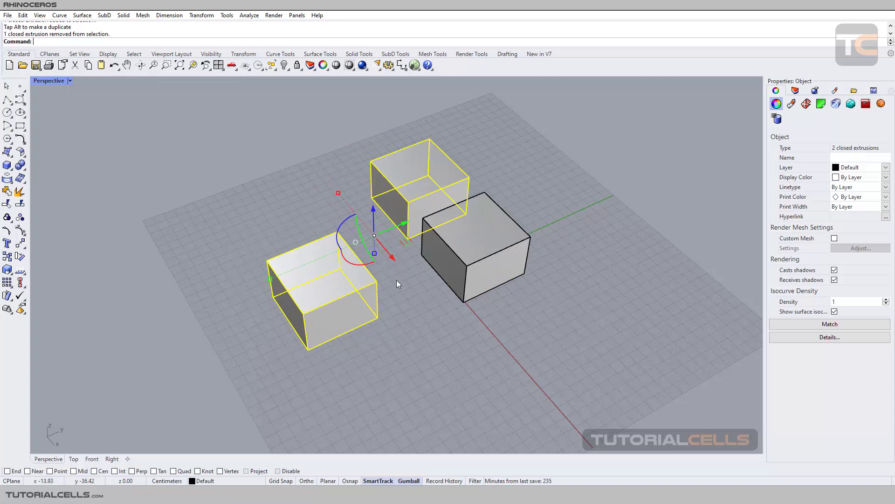
pyautogui.moveTo(410, 293); pyautogui.dragTo(424, 279, button='right')
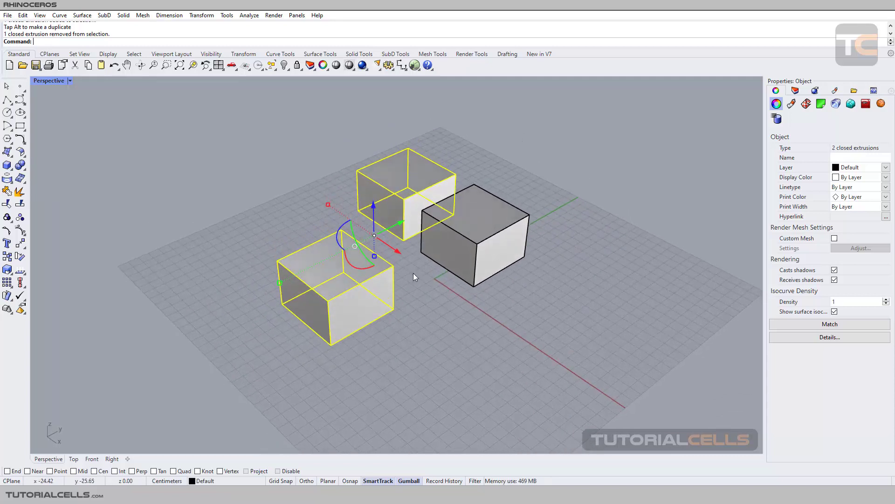
pyautogui.click(466, 244)
# Delete the two boxes farther from the Y axis, keeping only the nearest one
pyautogui.click(389, 189)
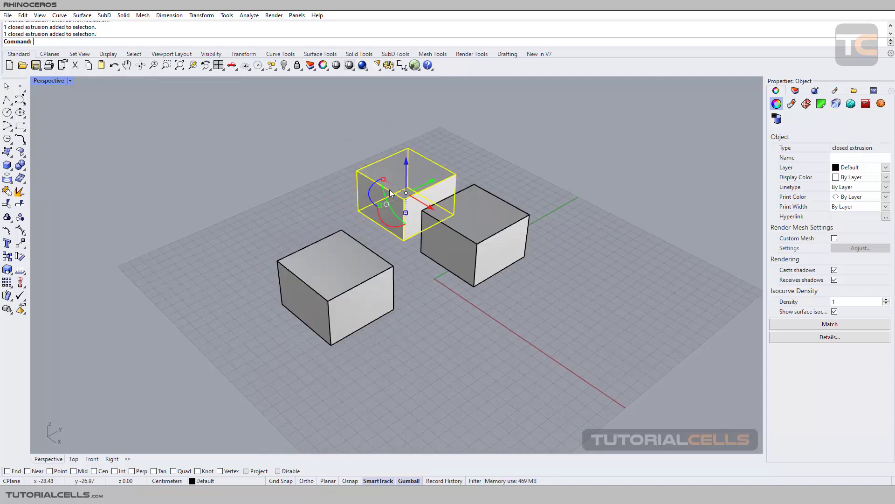
pyautogui.press('Delete')
pyautogui.click(346, 260)
pyautogui.press('Delete')
pyautogui.click(495, 239)
pyautogui.scroll(3, 476, 245)
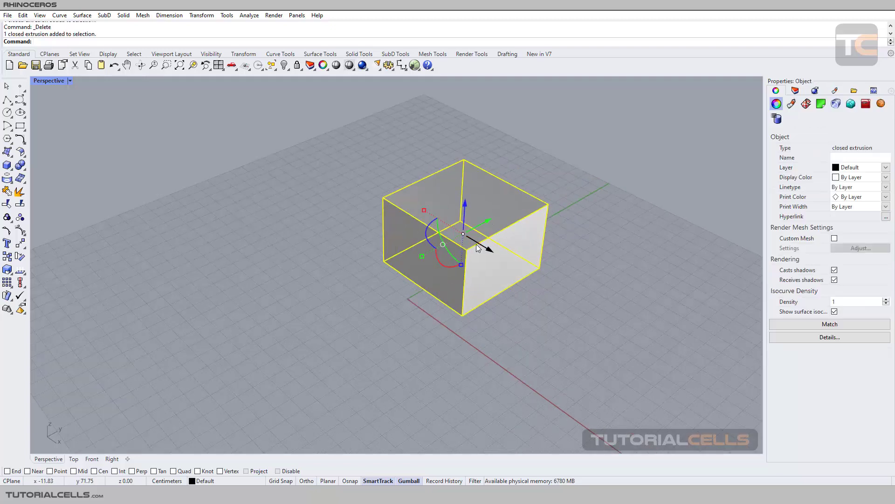
pyautogui.click(573, 274)
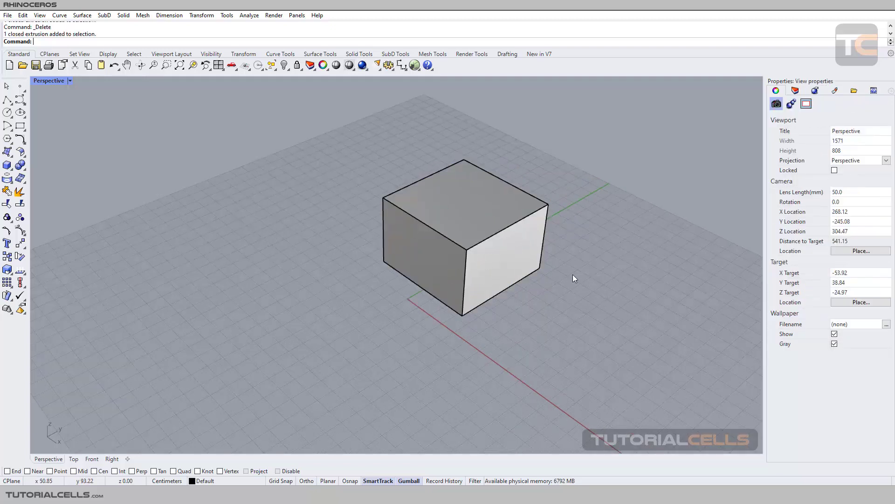
# Select only the top face of the box and extrude it upward along Z with the gumball
pyautogui.keyDown('shift'); pyautogui.moveTo(470, 245); pyautogui.dragTo(451, 257, button='right'); pyautogui.keyUp('shift')
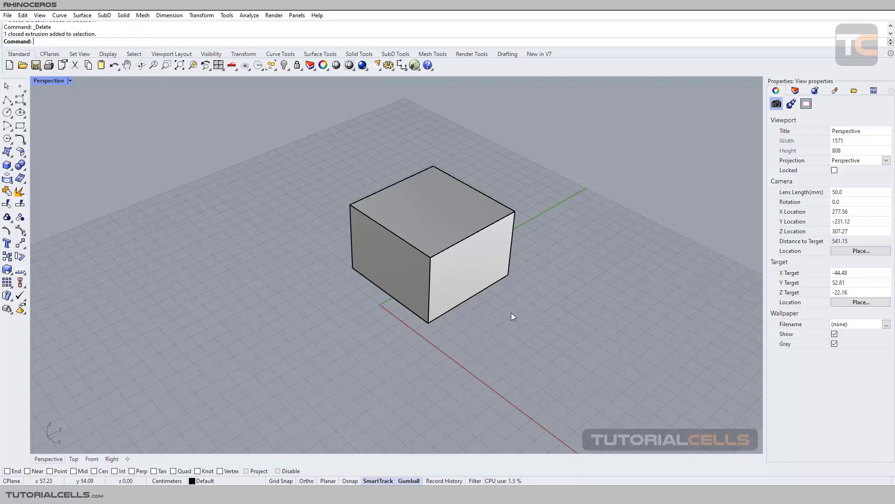
pyautogui.moveTo(501, 317); pyautogui.dragTo(503, 311, button='right')
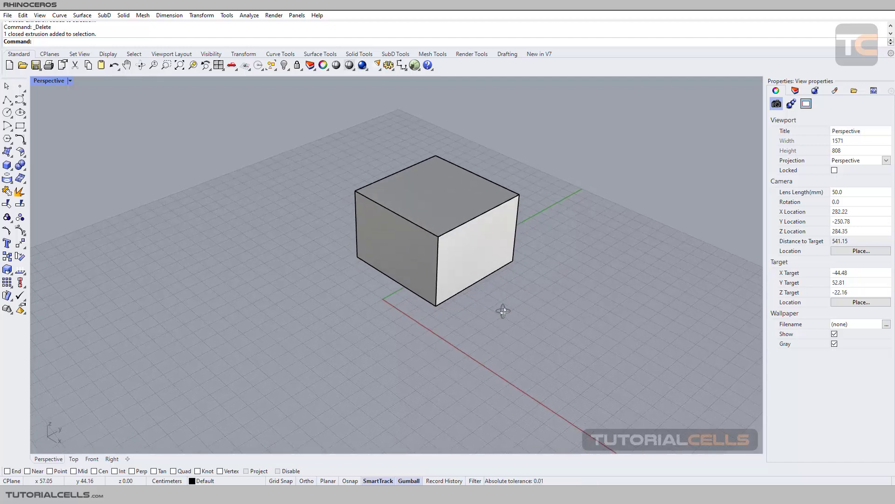
pyautogui.keyDown('ctrl'); pyautogui.keyDown('shift'); pyautogui.click(461, 190); pyautogui.keyUp('shift'); pyautogui.keyUp('ctrl')
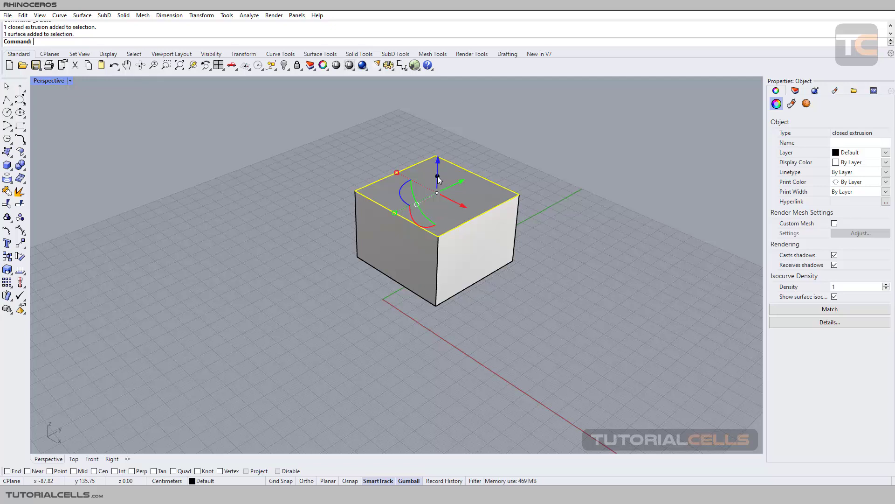
pyautogui.moveTo(438, 176); pyautogui.dragTo(442, 119)
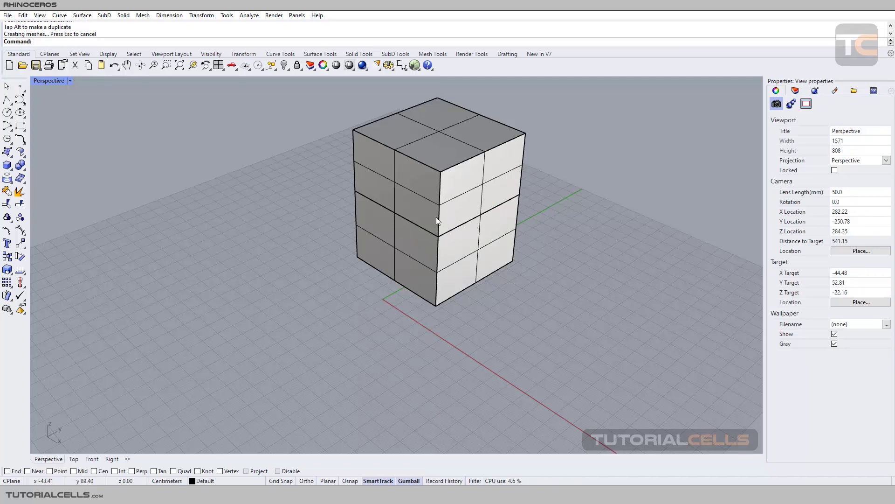
# Try to move the upper block's X-facing side face outward along X, then undo the move and clear the selection
pyautogui.keyDown('ctrl'); pyautogui.keyDown('shift'); pyautogui.click(508, 164); pyautogui.keyUp('shift'); pyautogui.keyUp('ctrl')
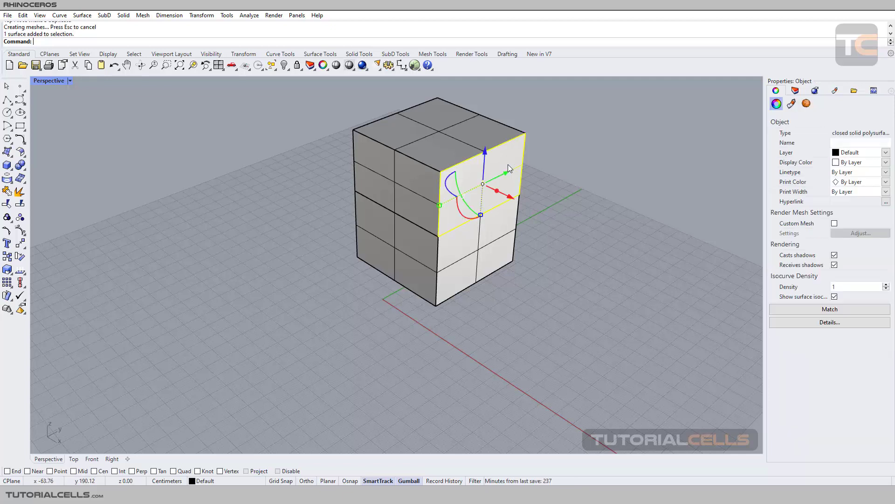
pyautogui.moveTo(507, 198); pyautogui.dragTo(530, 207)
pyautogui.hotkey('ctrl', 'z')
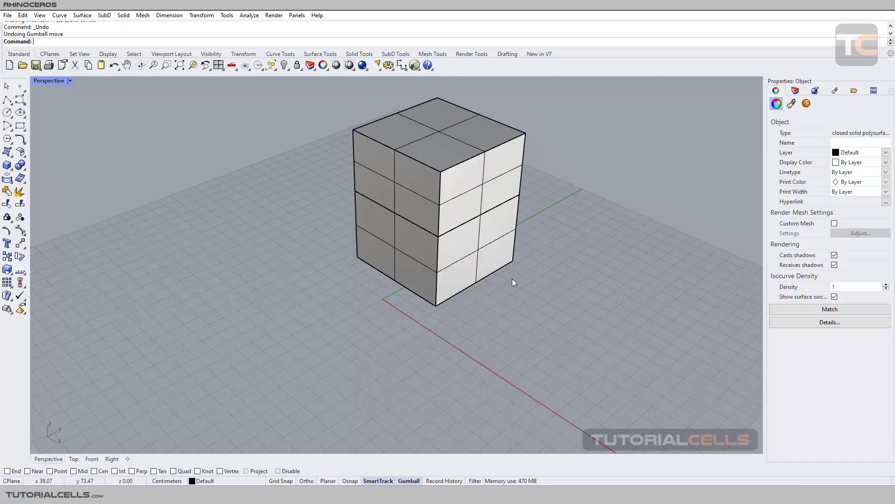
pyautogui.click(481, 185)
pyautogui.click(543, 186)
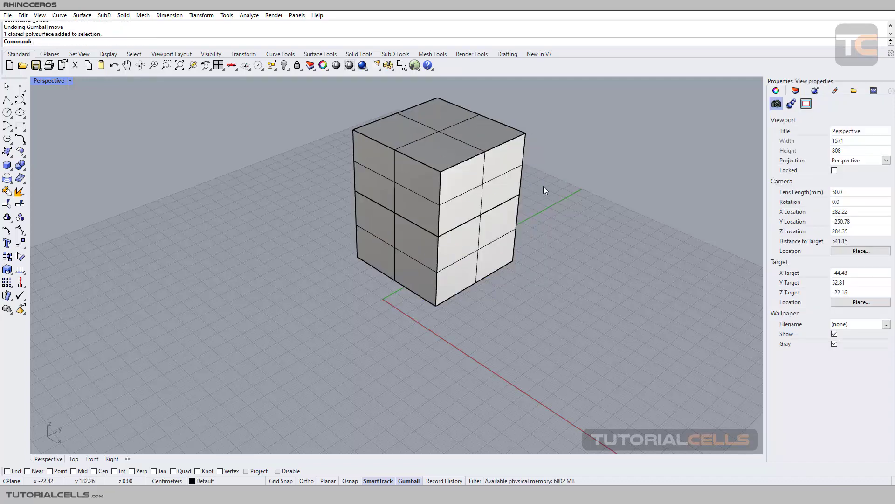
# Select the upper block's X-facing side face and extrude it outward along the X axis with the gumball
pyautogui.keyDown('ctrl'); pyautogui.keyDown('shift'); pyautogui.click(492, 186); pyautogui.keyUp('shift'); pyautogui.keyUp('ctrl')
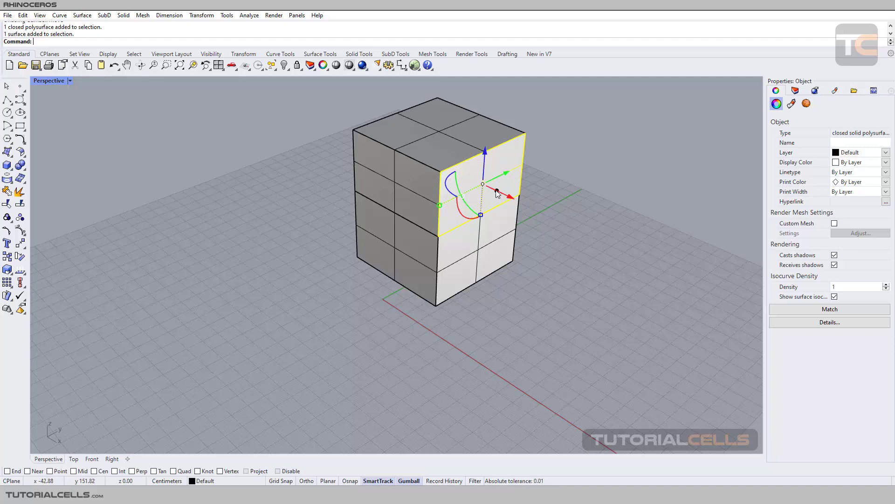
pyautogui.moveTo(498, 195); pyautogui.dragTo(523, 223)
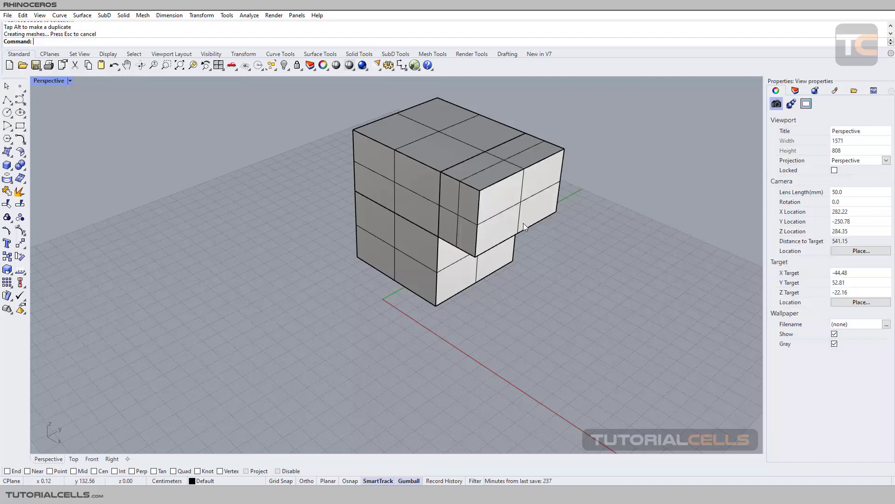
# Tilt the protruding block's end face about the Y axis with the gumball and scale it narrower along Y
pyautogui.keyDown('ctrl'); pyautogui.keyDown('shift'); pyautogui.click(506, 232); pyautogui.keyUp('shift'); pyautogui.keyUp('ctrl')
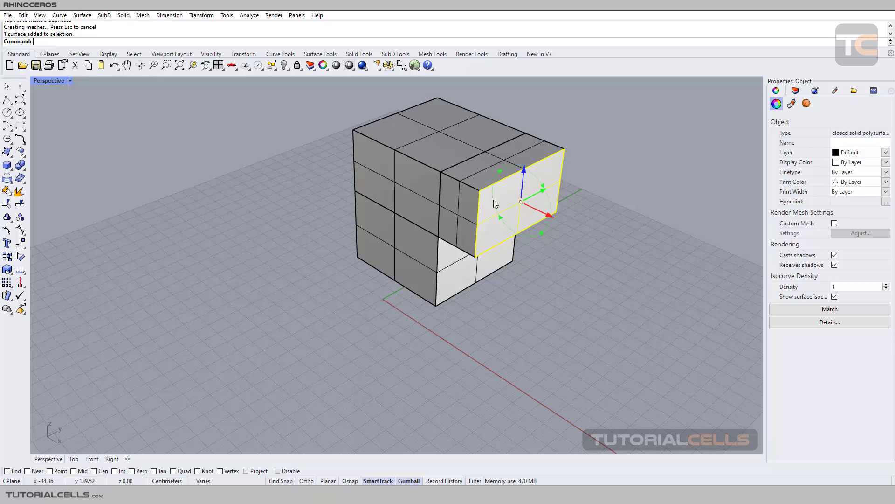
pyautogui.moveTo(494, 200); pyautogui.dragTo(491, 193)
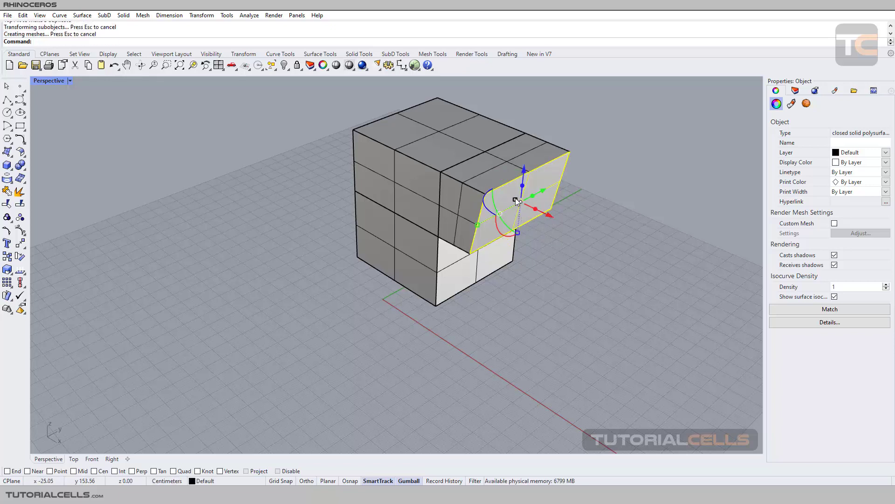
pyautogui.moveTo(478, 225); pyautogui.dragTo(493, 222)
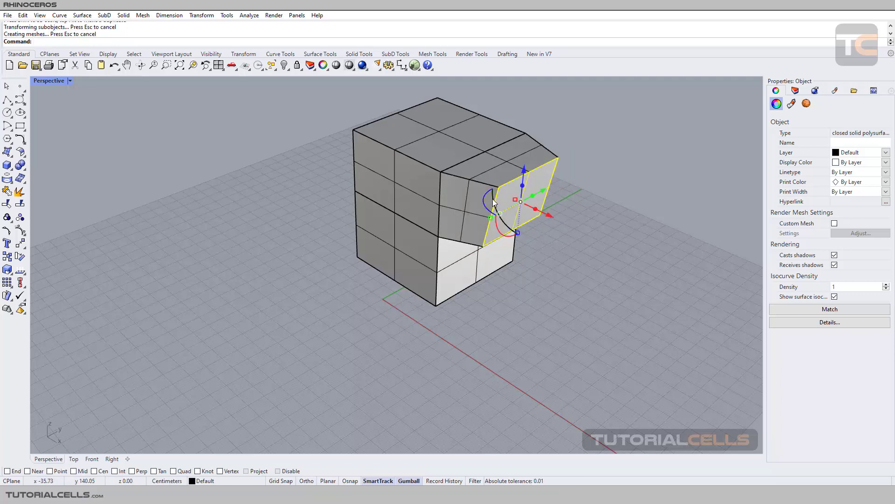
pyautogui.moveTo(489, 200); pyautogui.dragTo(496, 222)
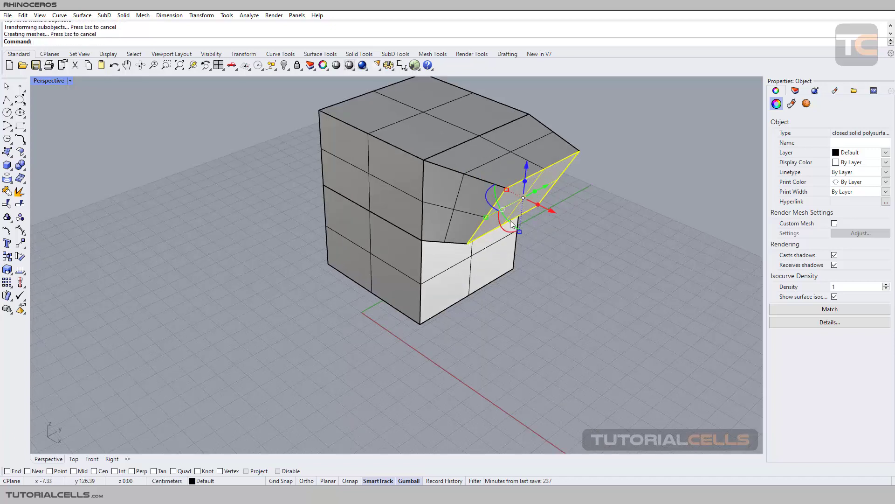
# Examine the tilted face and its world-aligned gumball from several angles, and review the gumball's alignment options
pyautogui.moveTo(512, 235); pyautogui.dragTo(490, 209, button='right')
pyautogui.scroll(5, 530, 203)
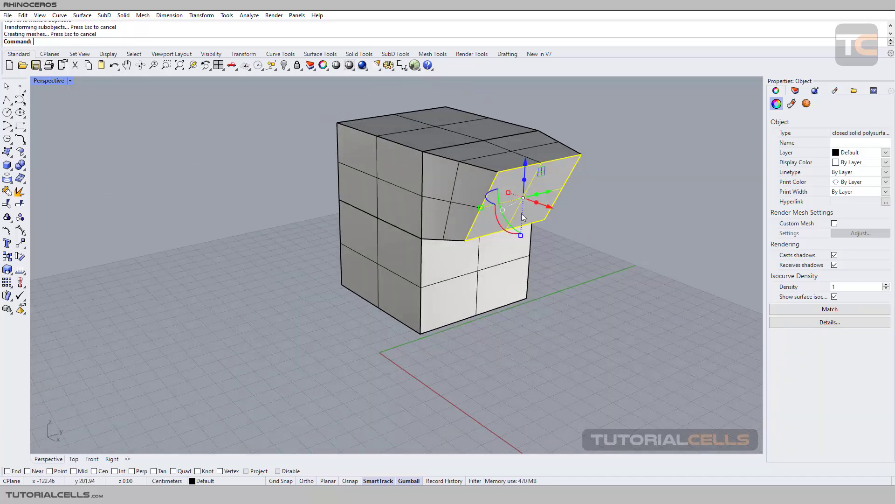
pyautogui.click(497, 205)
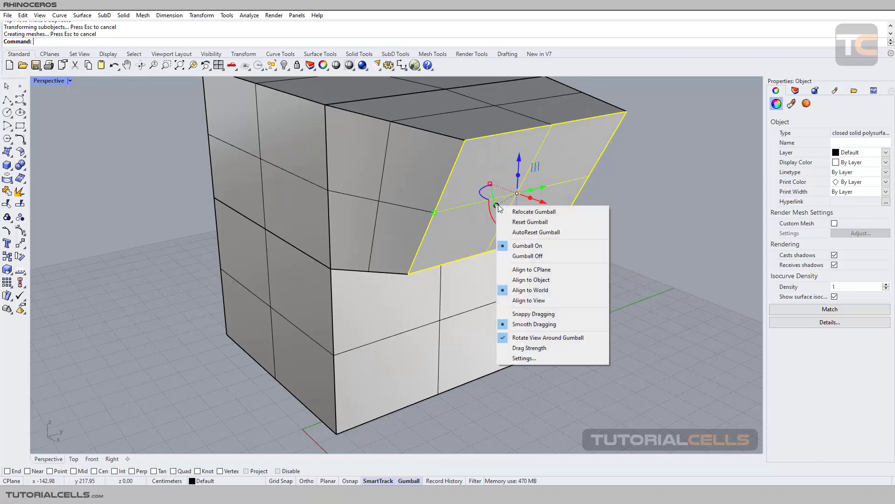
pyautogui.press('Escape')
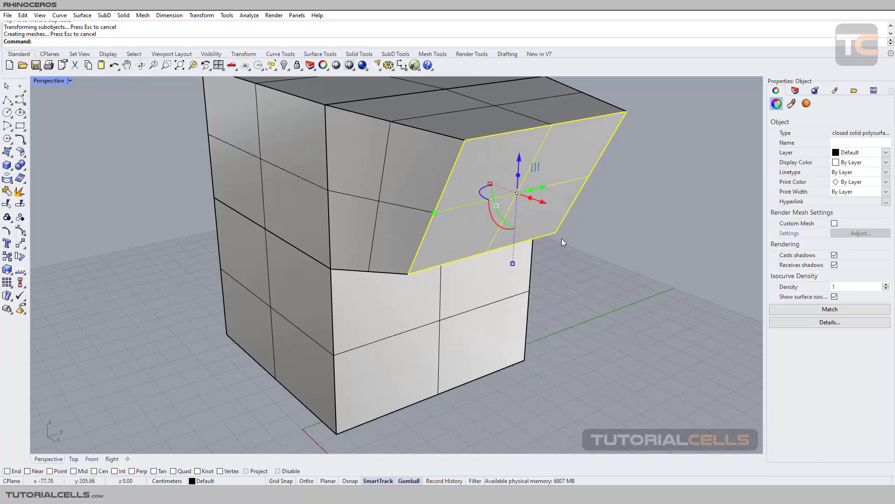
pyautogui.click(498, 206)
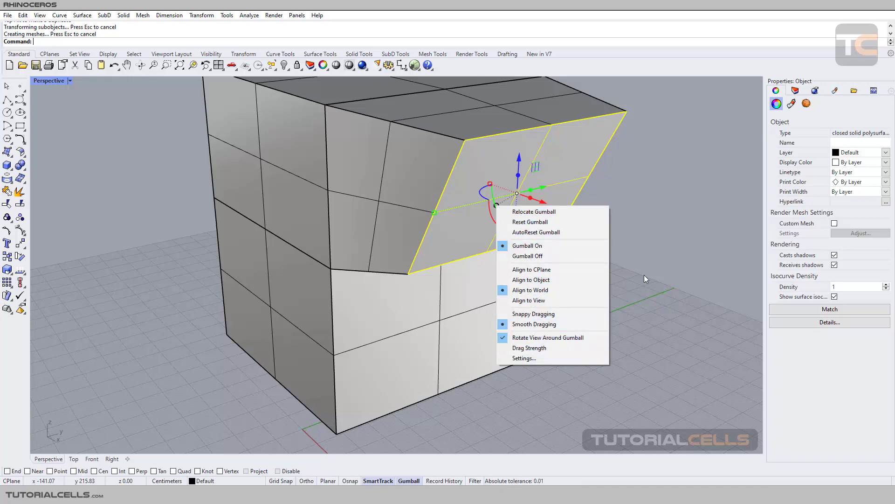
pyautogui.click(661, 230)
pyautogui.moveTo(565, 208); pyautogui.dragTo(524, 206, button='right')
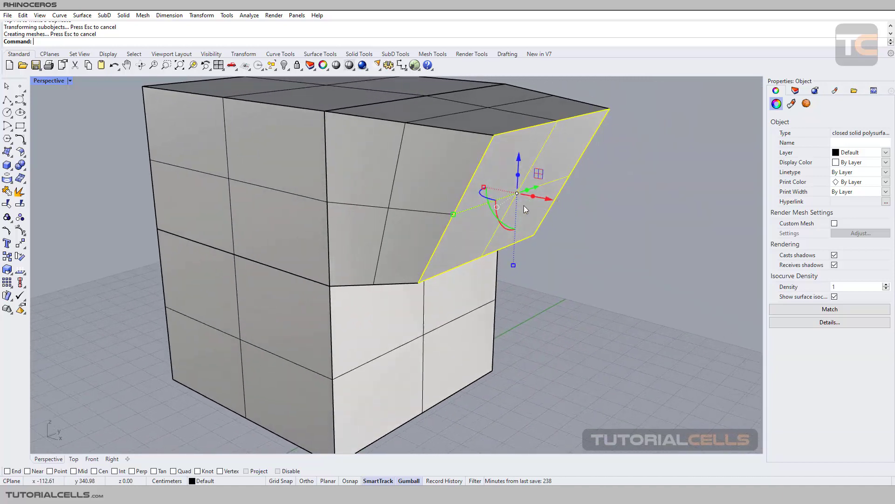
pyautogui.click(497, 206)
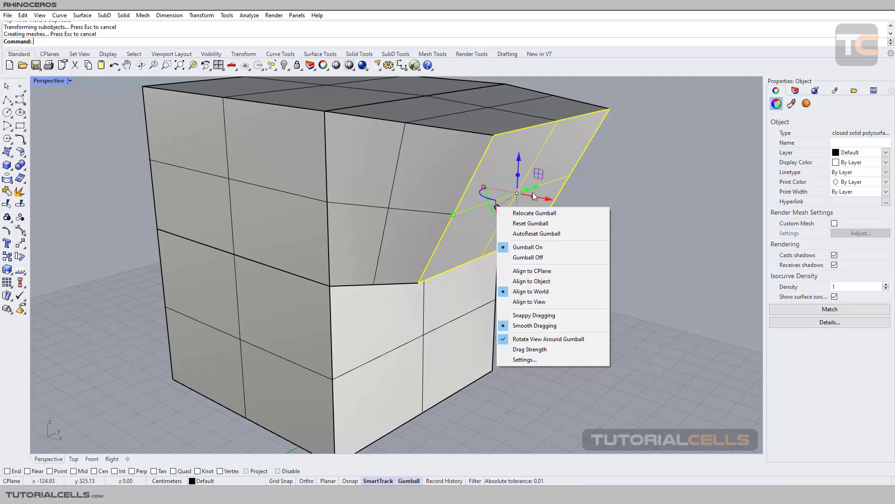
pyautogui.click(681, 281)
pyautogui.moveTo(508, 250); pyautogui.dragTo(560, 242, button='right')
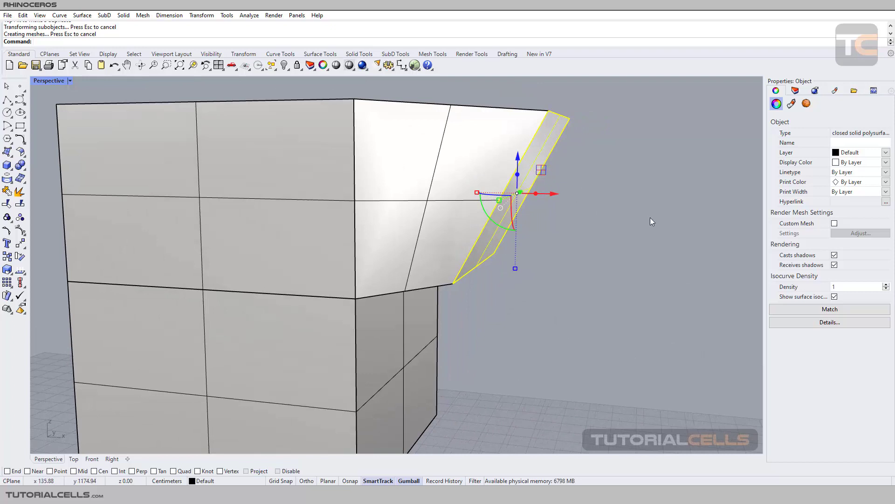
pyautogui.moveTo(575, 243); pyautogui.dragTo(544, 259, button='right')
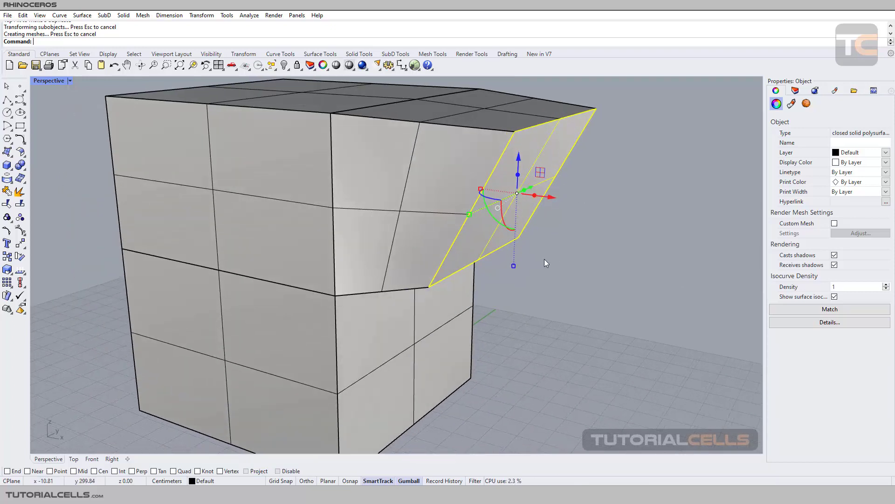
pyautogui.scroll(-3, 536, 275)
pyautogui.keyDown('shift'); pyautogui.moveTo(522, 298); pyautogui.dragTo(499, 248, button='right'); pyautogui.keyUp('shift')
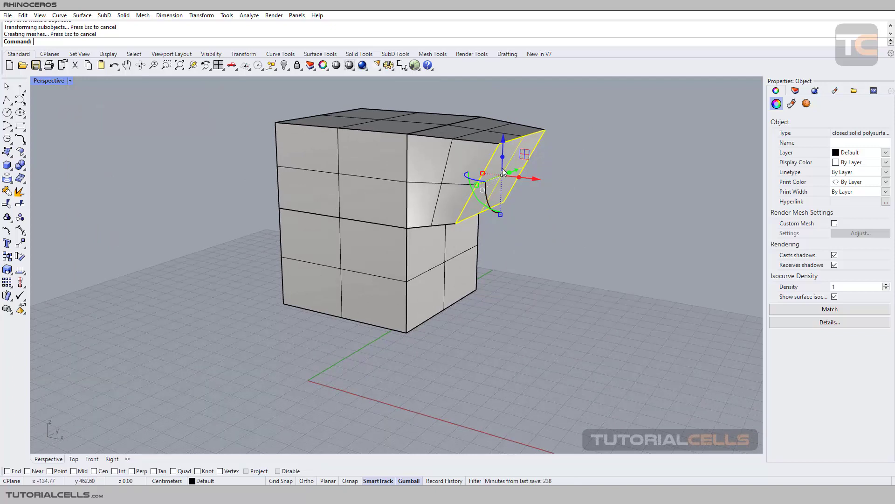
pyautogui.scroll(4, 510, 189)
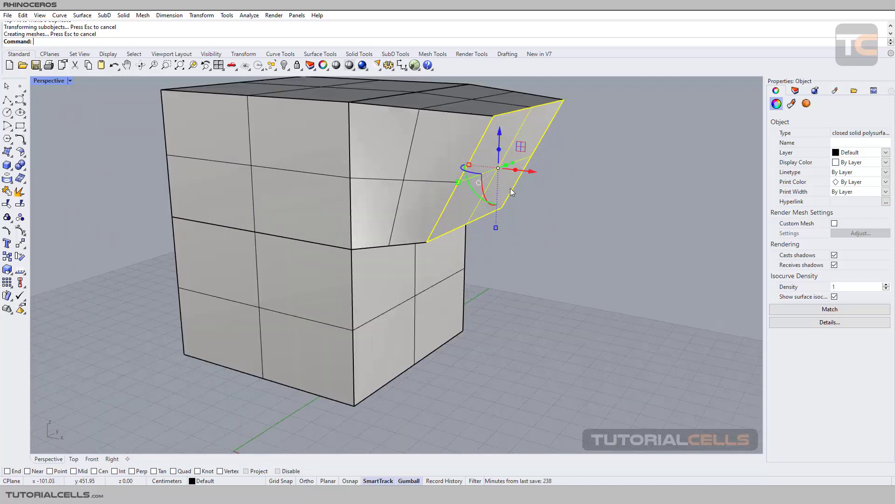
pyautogui.moveTo(504, 194); pyautogui.dragTo(475, 197, button='right')
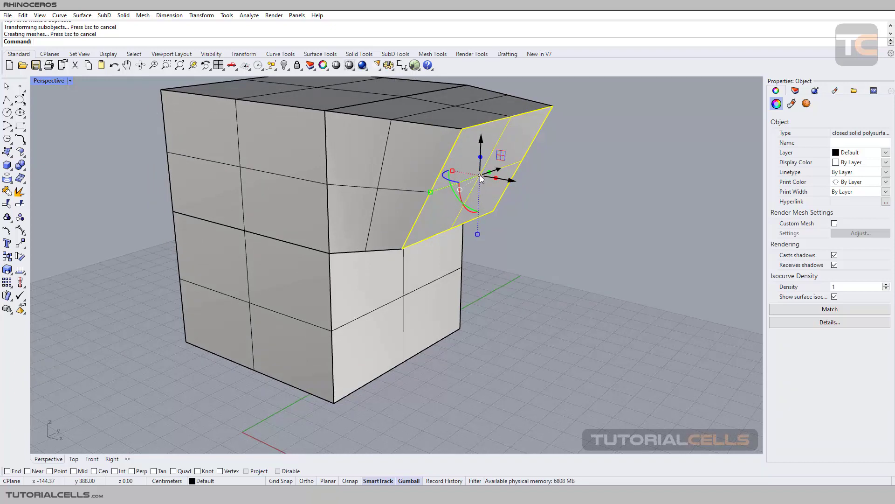
# Apply the Shaded display mode, and review the gumball alignment options and the construction plane tools
pyautogui.hotkey('ctrl', 'alt', 's')
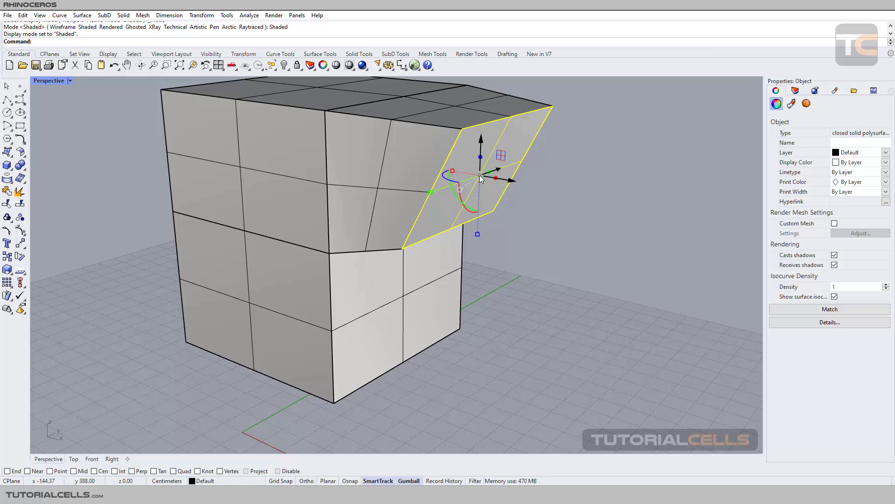
pyautogui.click(480, 176)
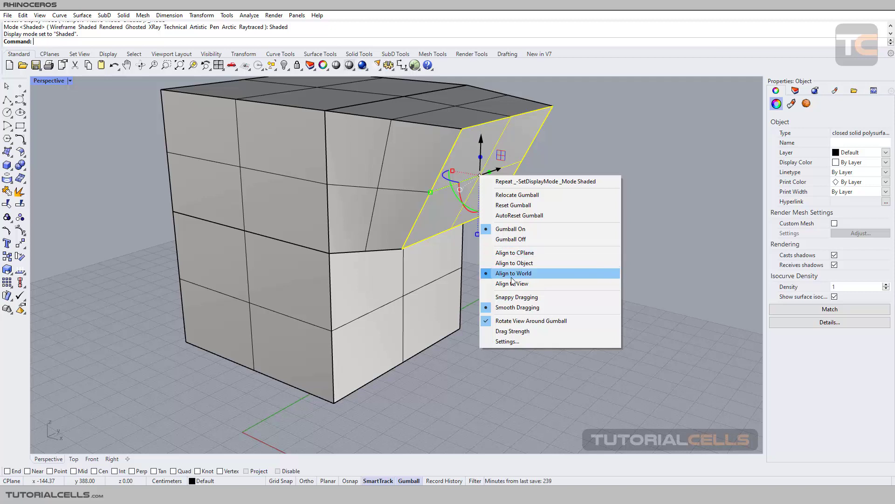
pyautogui.click(566, 147)
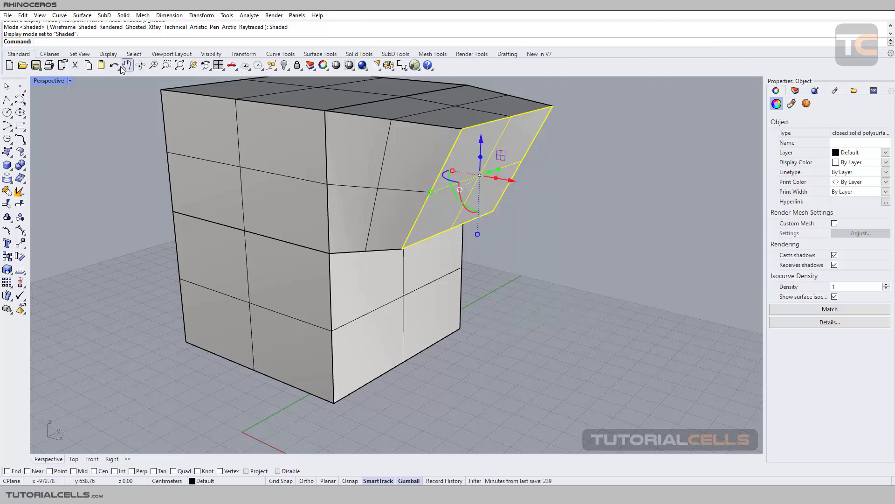
pyautogui.click(50, 54)
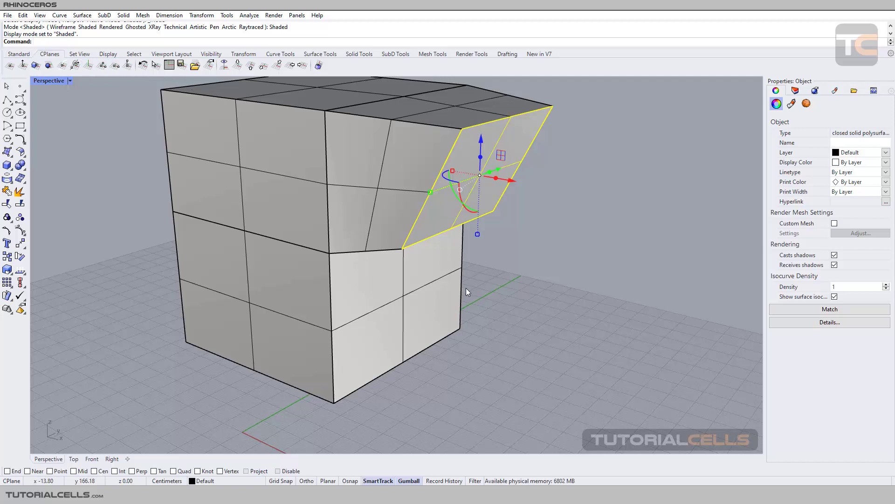
# Align the gumball to the object and move the tilted end face outward along its own normal
pyautogui.scroll(-3, 466, 287)
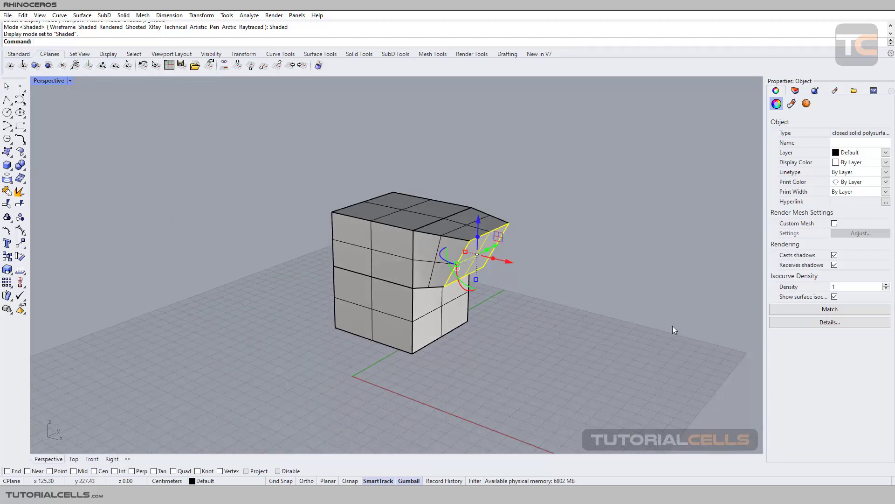
pyautogui.scroll(5, 510, 270)
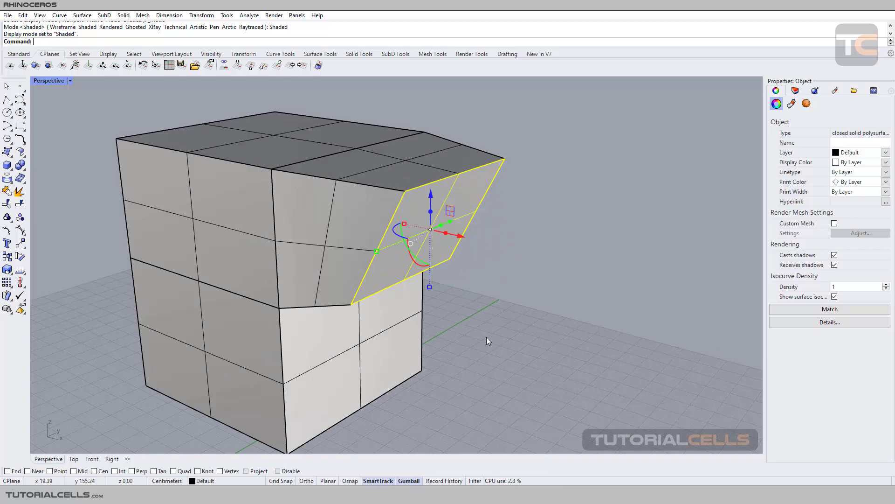
pyautogui.keyDown('shift'); pyautogui.moveTo(482, 332); pyautogui.dragTo(528, 321, button='right'); pyautogui.keyUp('shift')
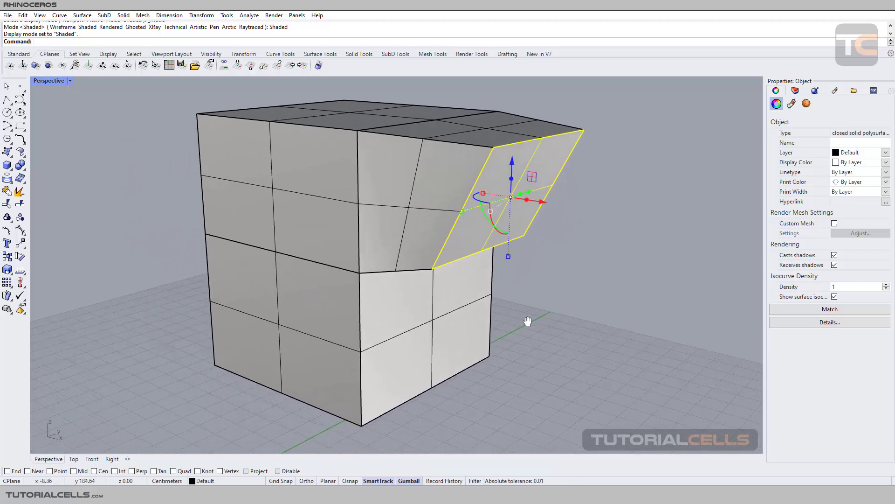
pyautogui.click(491, 211)
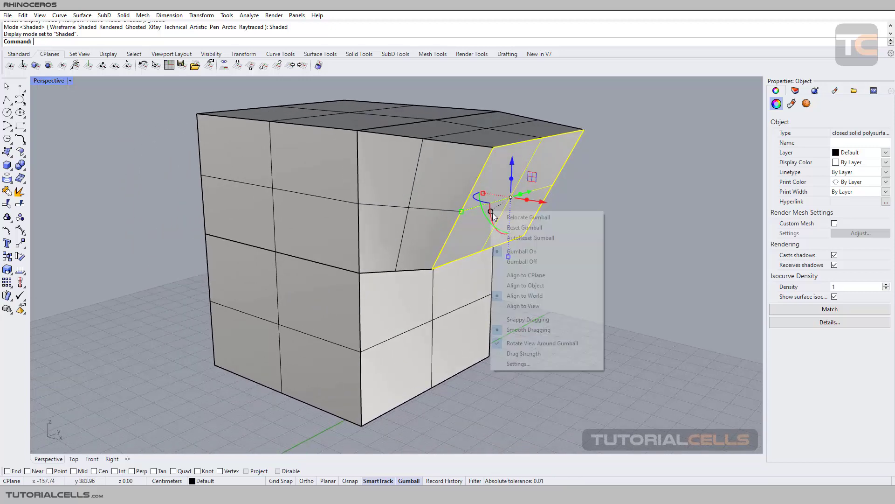
pyautogui.click(519, 285)
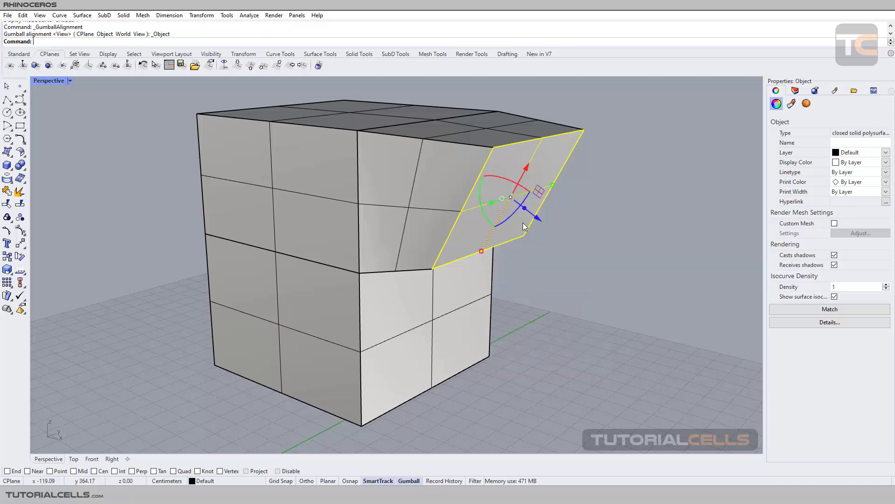
pyautogui.moveTo(581, 253); pyautogui.dragTo(600, 252, button='right')
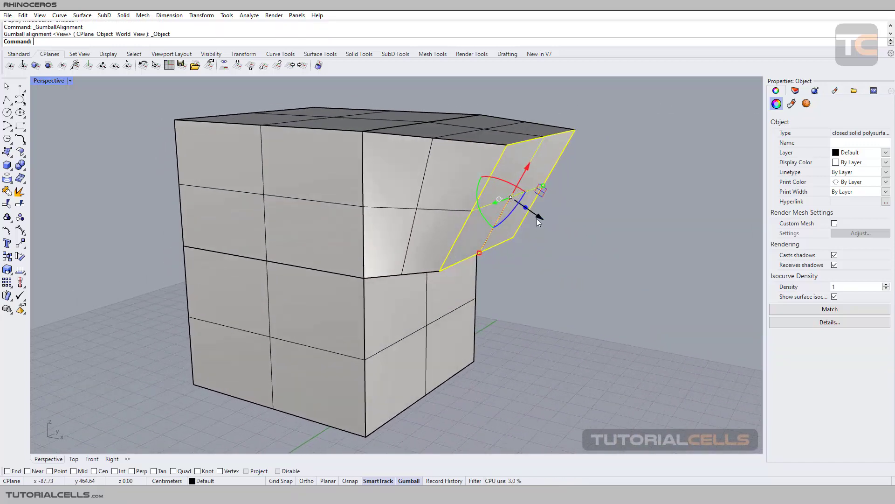
pyautogui.moveTo(539, 218); pyautogui.dragTo(550, 226)
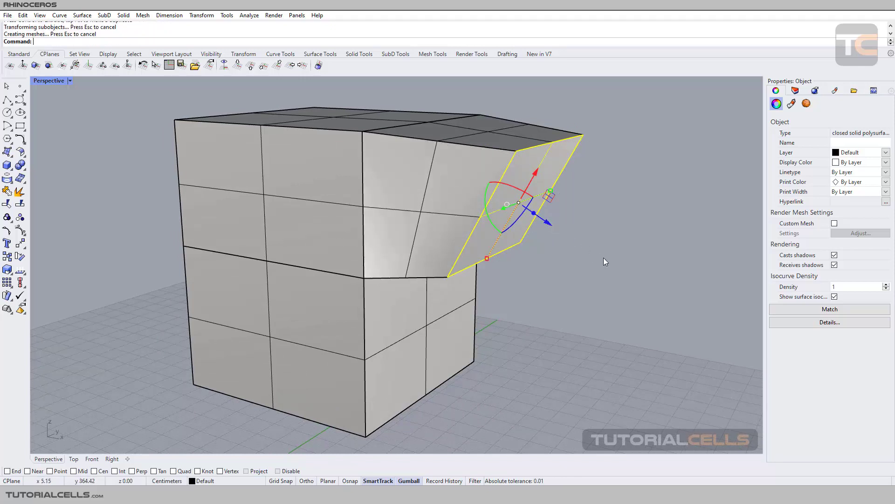
# Reselect the tilted end face of the block and align its gumball to the view
pyautogui.scroll(2, 522, 202)
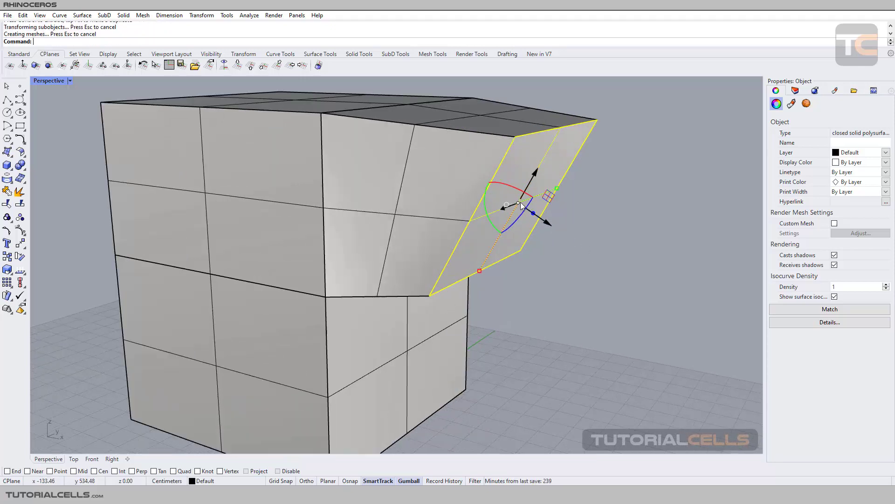
pyautogui.click(508, 203)
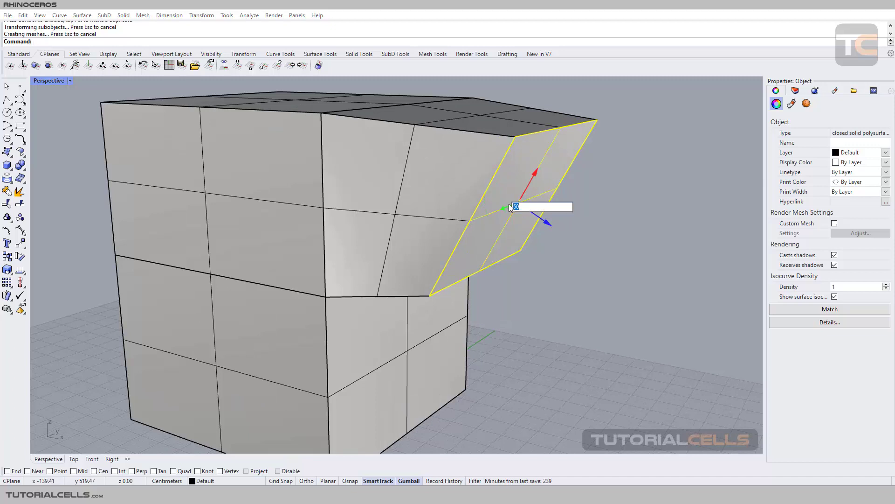
pyautogui.click(614, 219)
pyautogui.click(549, 242)
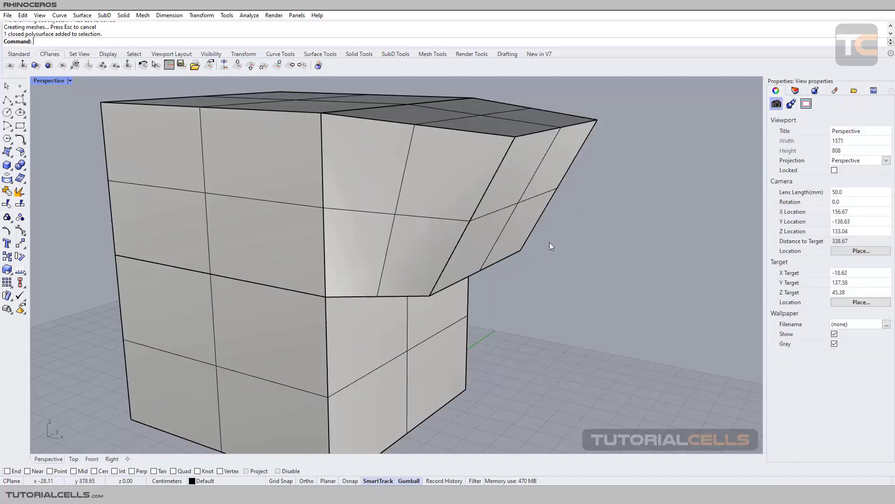
pyautogui.keyDown('ctrl'); pyautogui.keyDown('shift'); pyautogui.click(523, 232); pyautogui.keyUp('shift'); pyautogui.keyUp('ctrl')
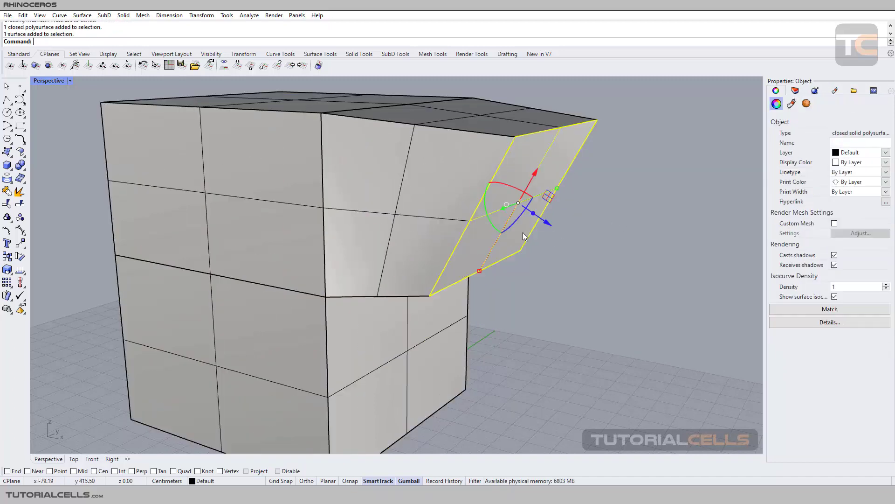
pyautogui.click(518, 202)
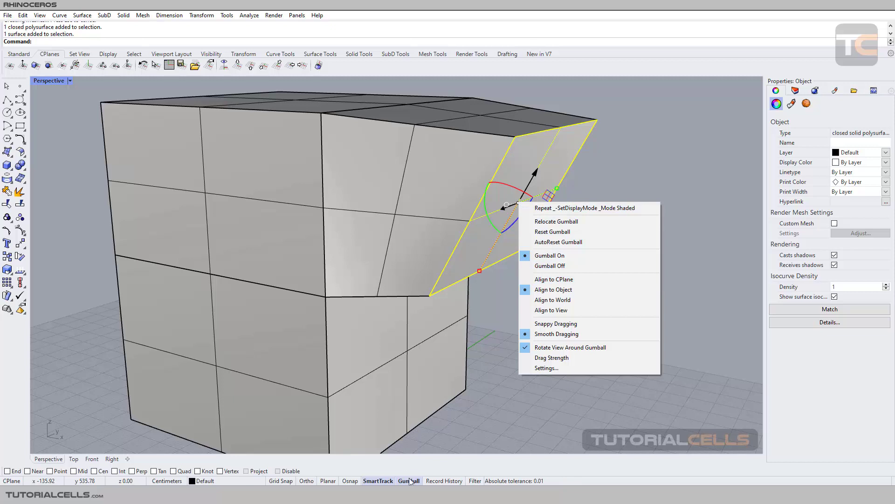
pyautogui.click(552, 311)
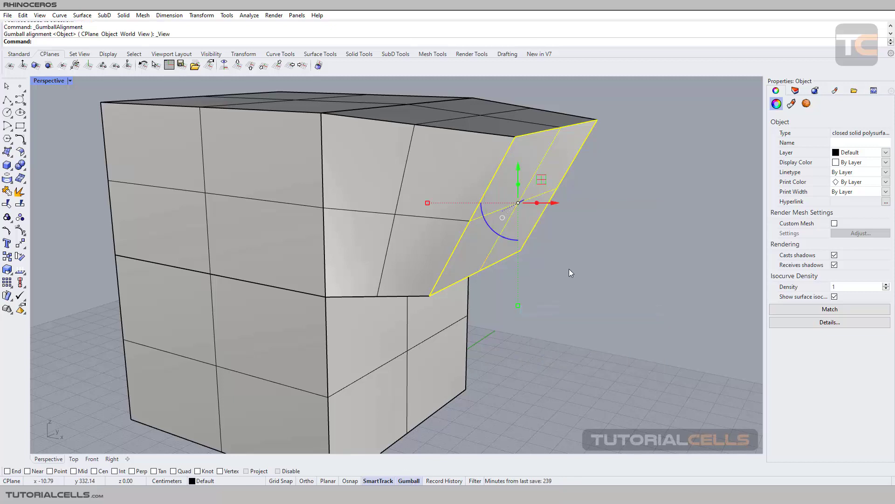
pyautogui.moveTo(569, 268); pyautogui.dragTo(547, 250, button='right')
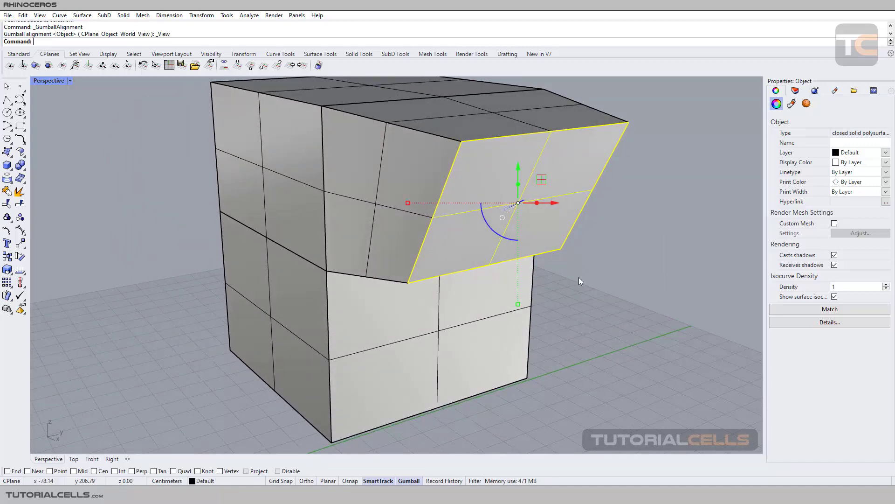
pyautogui.moveTo(579, 278)
pyautogui.mouseDown(button='right')
pyautogui.moveTo(583, 318)
pyautogui.moveTo(551, 282)
pyautogui.moveTo(536, 278)
pyautogui.moveTo(584, 281)
pyautogui.mouseUp(button='right')
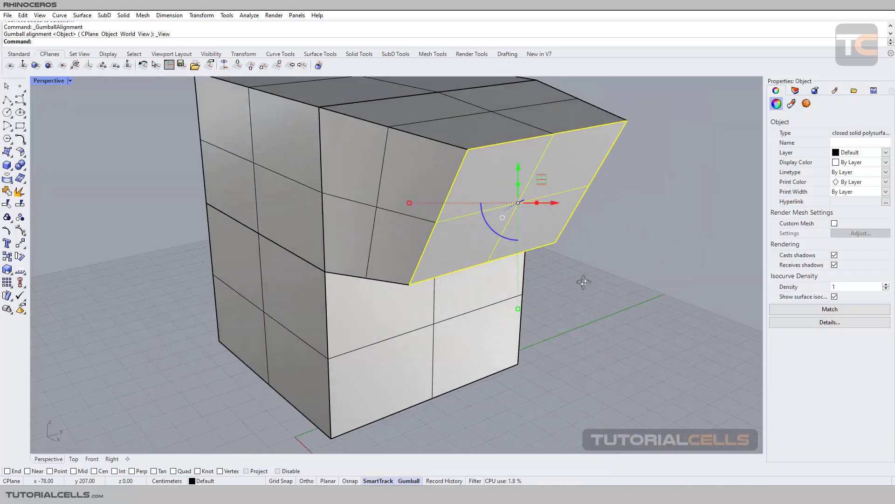
# Switch the end face's gumball alignment from the view to the object
pyautogui.click(503, 218)
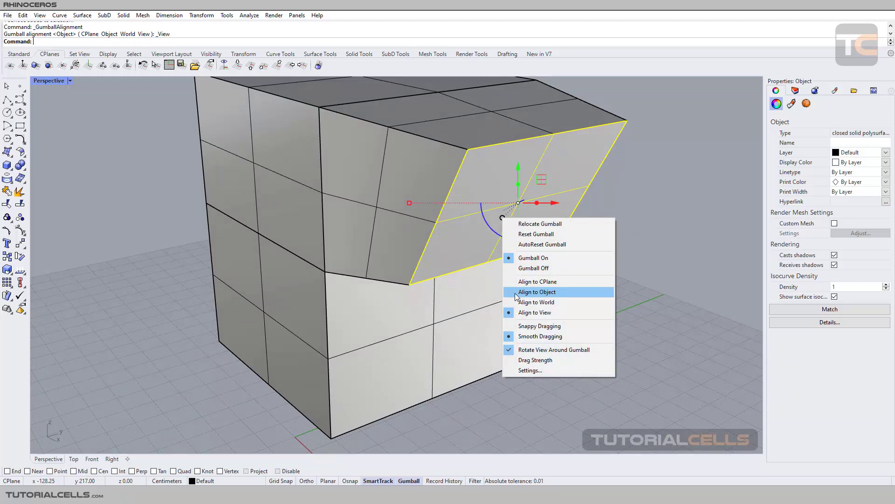
pyautogui.click(515, 292)
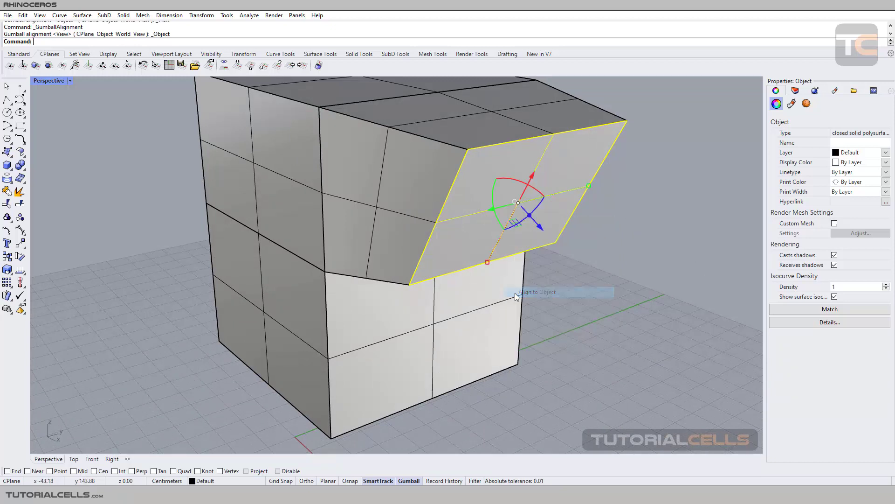
pyautogui.click(515, 202)
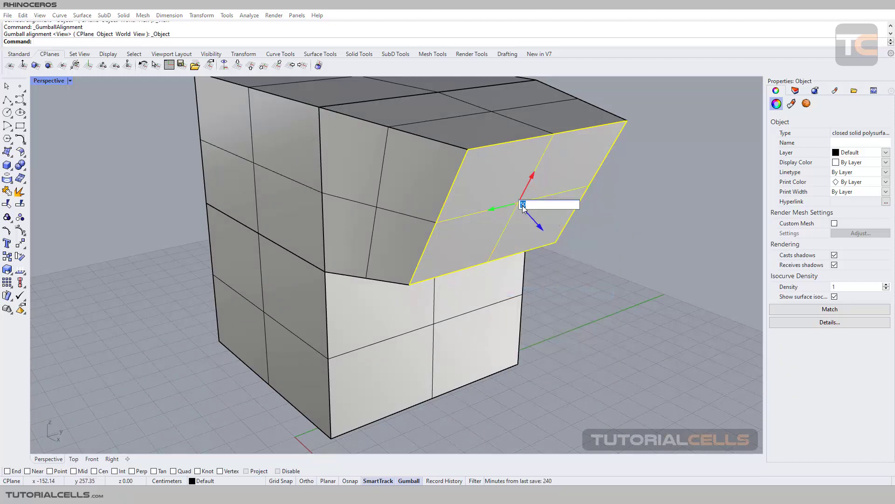
pyautogui.click(508, 205)
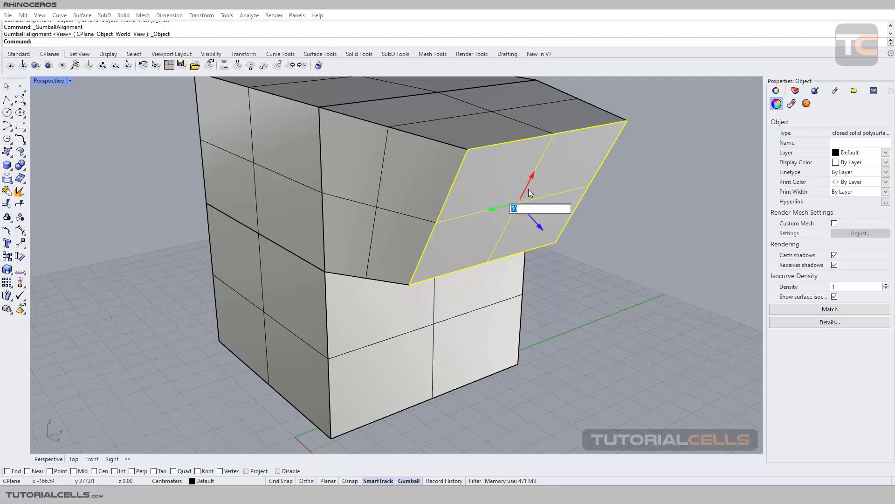
pyautogui.press('Escape')
pyautogui.press('Escape')
# Reselect only the tilted end face and review the options of its gumball
pyautogui.click(527, 213)
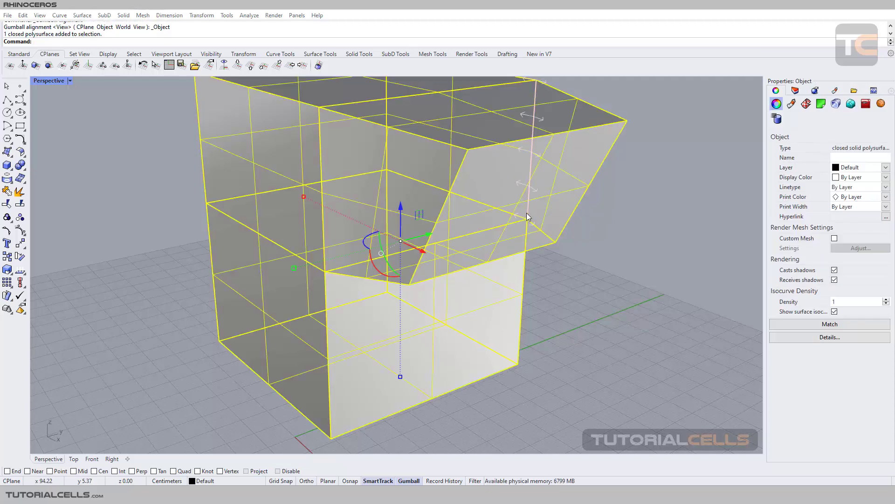
pyautogui.click(527, 212)
pyautogui.click(631, 226)
pyautogui.keyDown('ctrl'); pyautogui.keyDown('shift'); pyautogui.click(550, 234); pyautogui.keyUp('shift'); pyautogui.keyUp('ctrl')
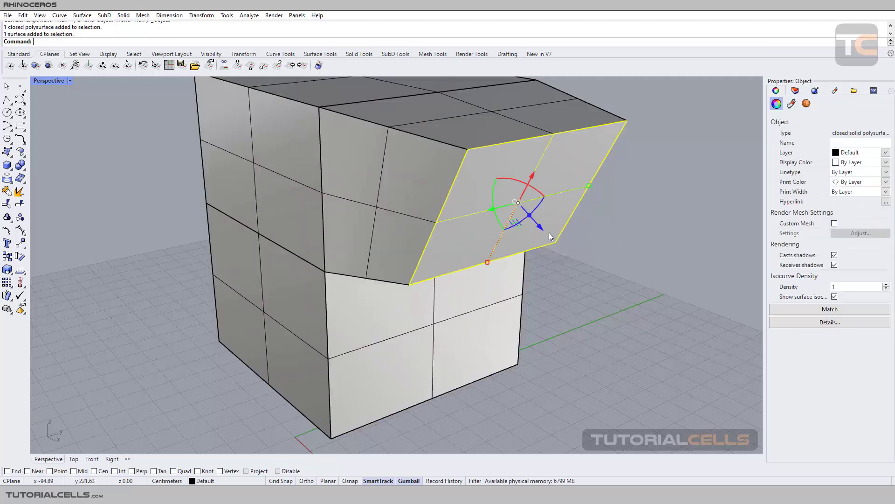
pyautogui.rightClick(518, 204)
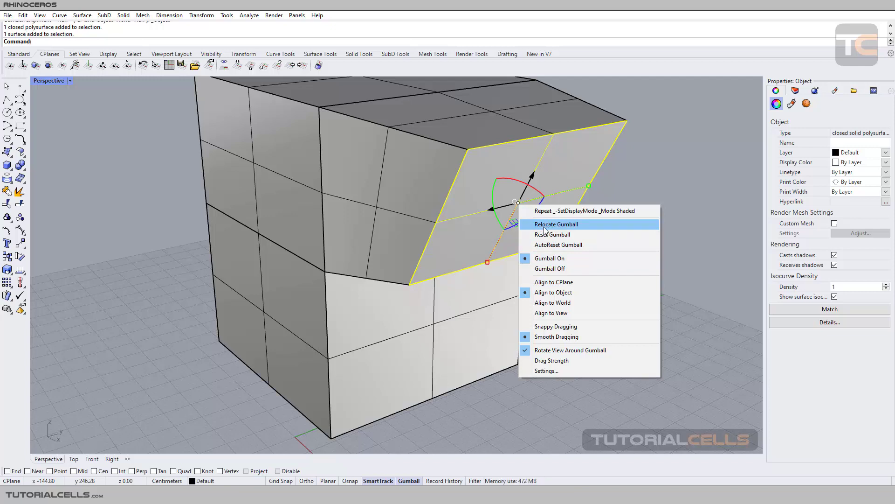
# Create a new solid box on the grid beside the deformed block
pyautogui.scroll(-10, 458, 368)
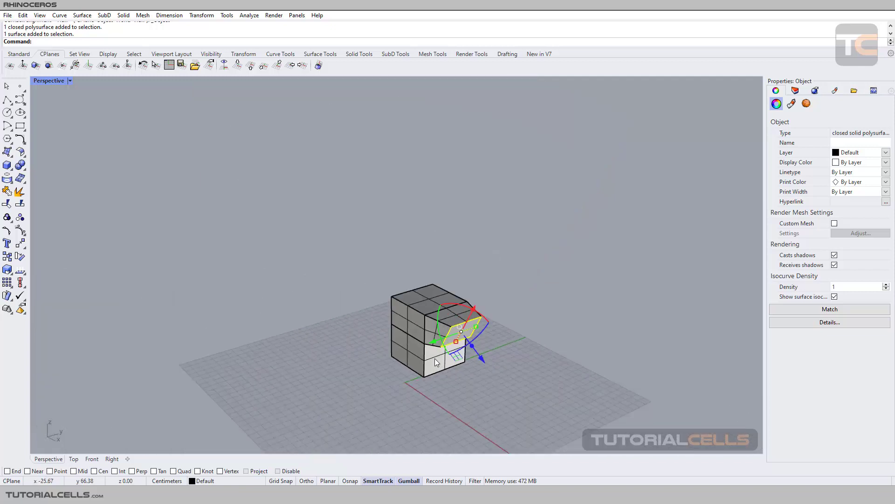
pyautogui.keyDown('shift'); pyautogui.moveTo(444, 353); pyautogui.dragTo(509, 318, button='right'); pyautogui.keyUp('shift')
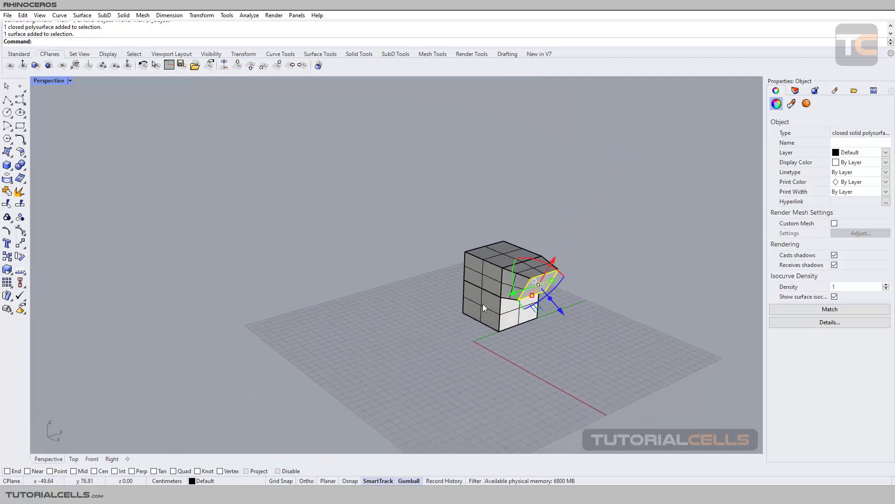
pyautogui.click(7, 165)
pyautogui.click(412, 327)
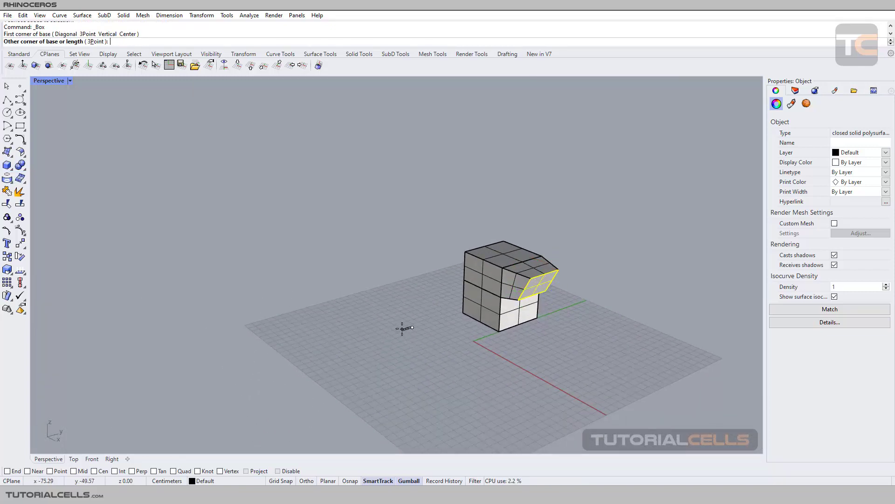
pyautogui.click(410, 362)
pyautogui.click(401, 329)
pyautogui.scroll(3, 405, 330)
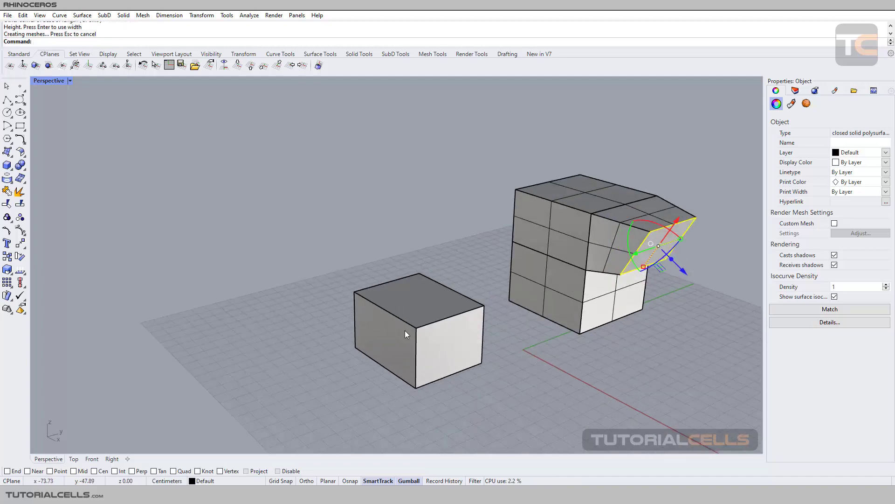
# Select the new box and place a duplicate of it along the X axis with the gumball
pyautogui.moveTo(405, 334); pyautogui.dragTo(438, 337)
pyautogui.scroll(-4, 437, 337)
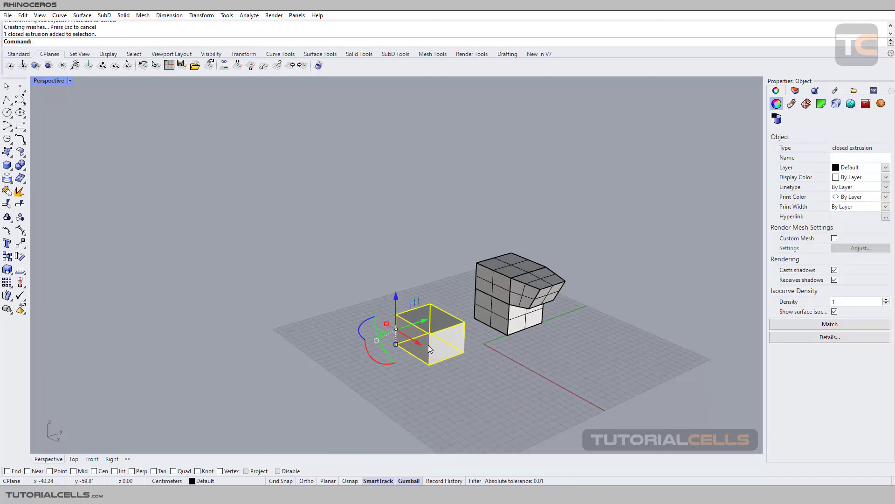
pyautogui.moveTo(438, 346); pyautogui.dragTo(445, 319, button='right')
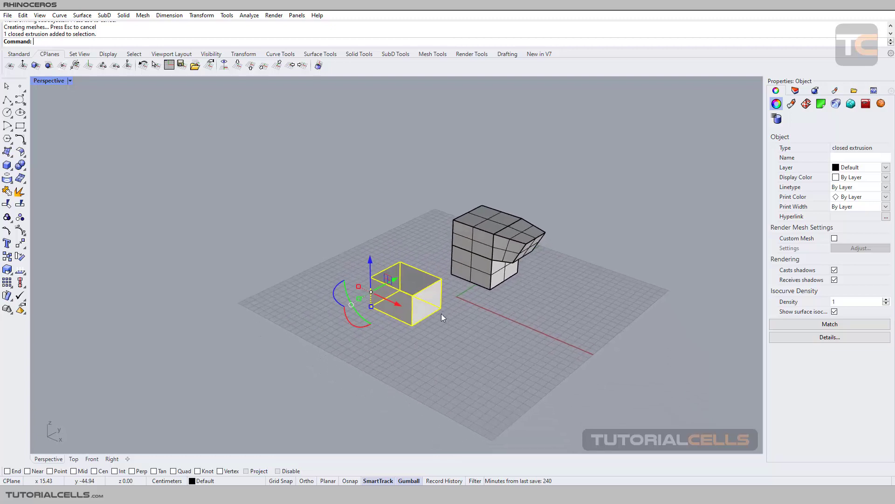
pyautogui.scroll(2, 396, 296)
pyautogui.moveTo(390, 303)
pyautogui.keyDown('ctrl'); pyautogui.mouseDown()
pyautogui.moveTo(411, 312)
pyautogui.moveTo(401, 307)
pyautogui.mouseUp(); pyautogui.keyUp('ctrl')
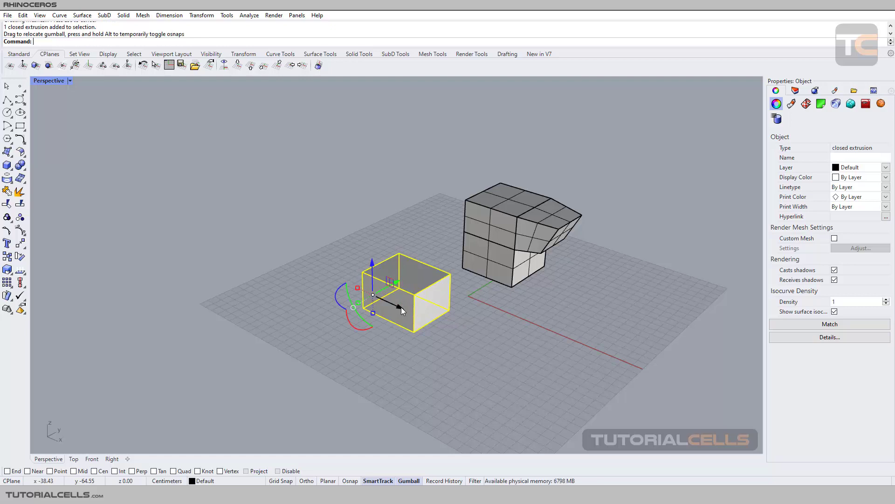
pyautogui.scroll(2, 402, 308)
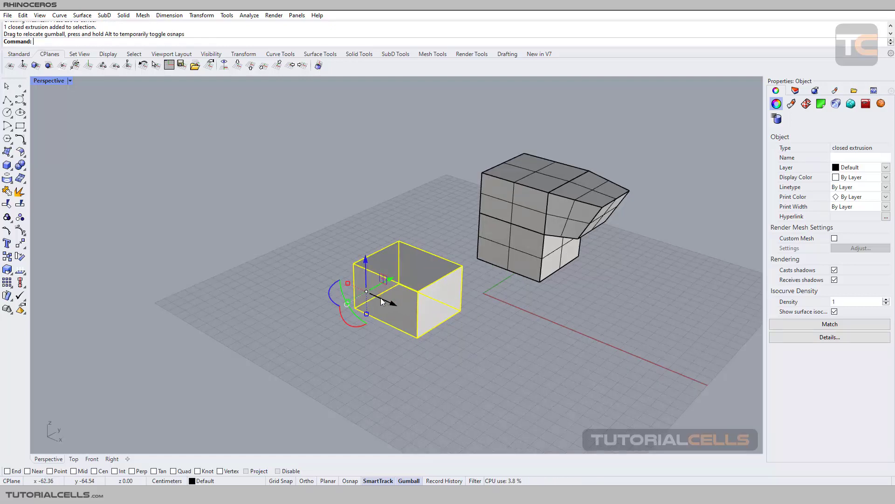
pyautogui.moveTo(391, 303); pyautogui.dragTo(479, 340)
pyautogui.press('alt')
# Select the original small box and relocate its gumball to a point outside the box
pyautogui.click(396, 292)
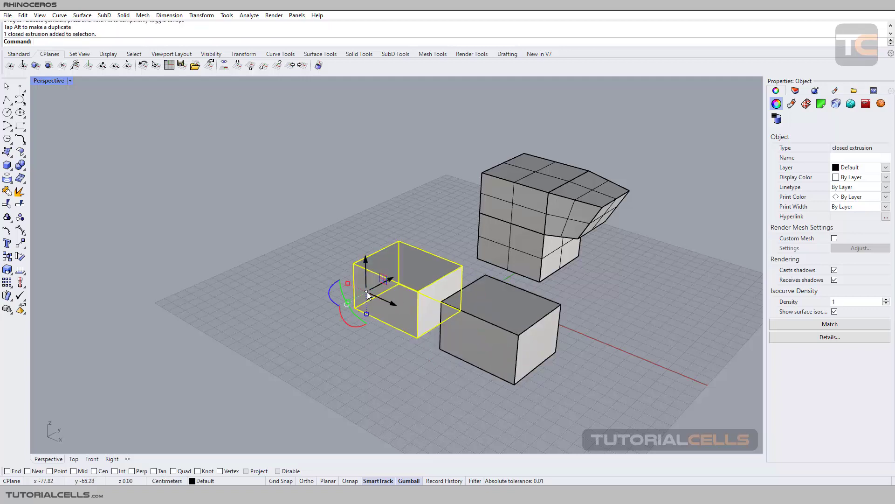
pyautogui.moveTo(368, 293); pyautogui.dragTo(366, 285)
pyautogui.hotkey('ctrl', 'z')
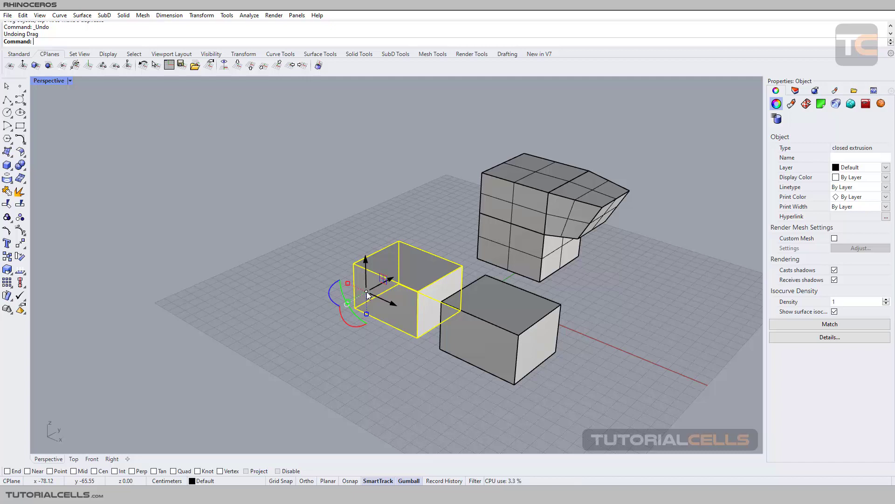
pyautogui.keyDown('ctrl'); pyautogui.moveTo(366, 292); pyautogui.dragTo(338, 300); pyautogui.keyUp('ctrl')
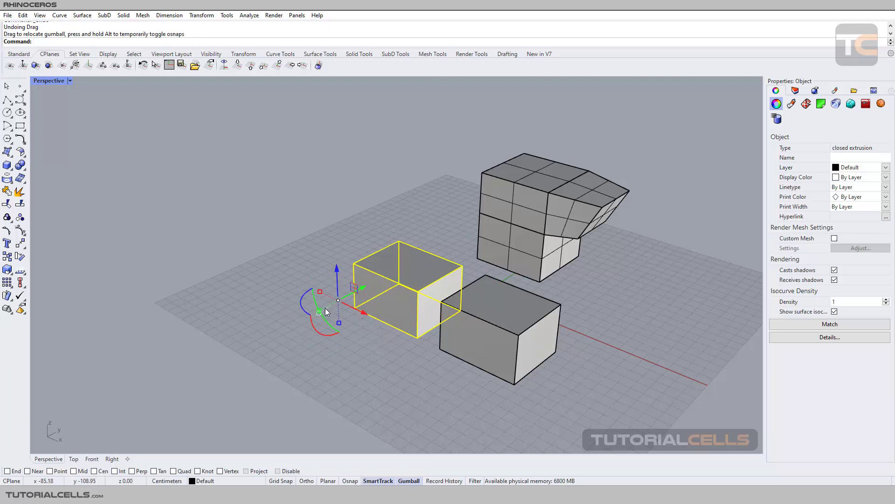
pyautogui.scroll(3, 326, 307)
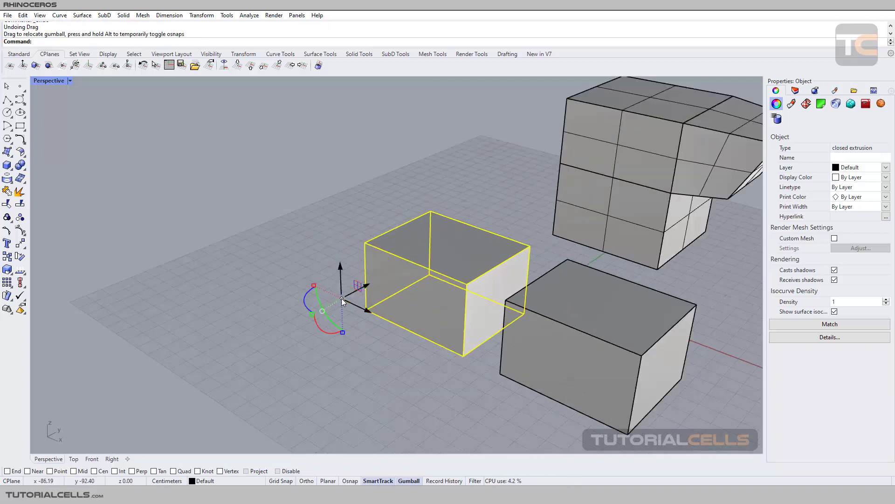
pyautogui.rightClick(341, 298)
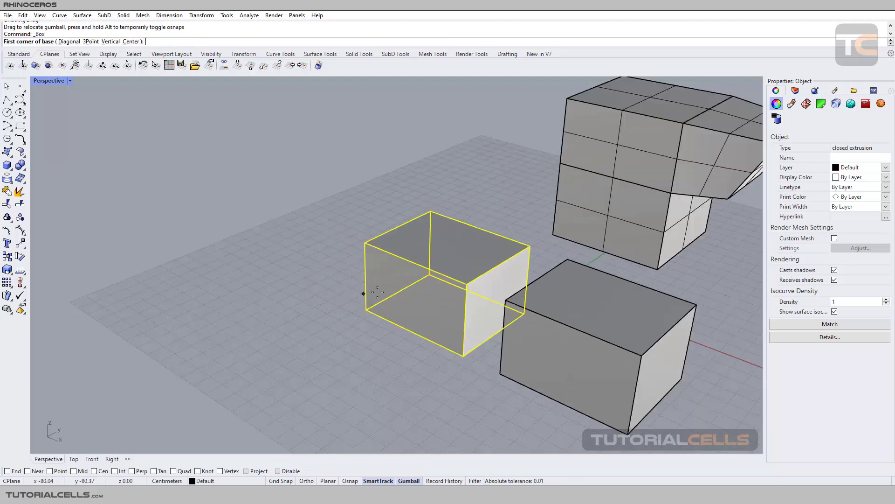
pyautogui.click(400, 283)
pyautogui.press('Escape')
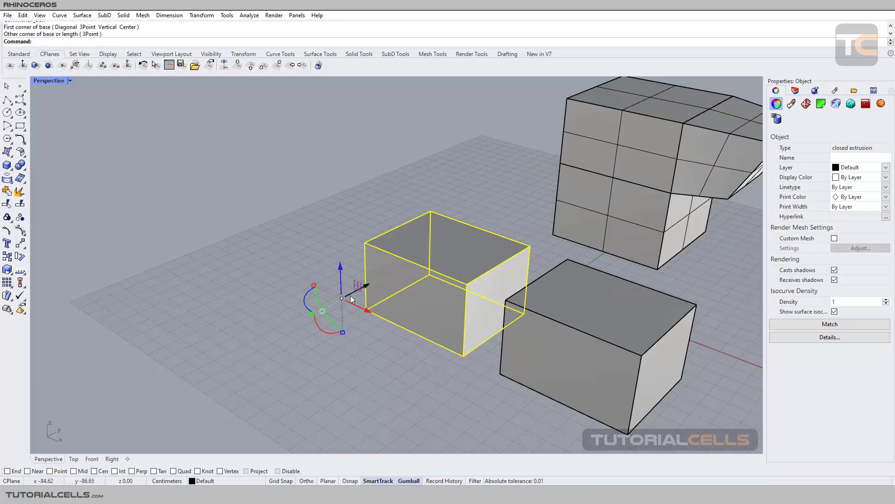
# Reset the small box's gumball to its default position and align it to the world
pyautogui.click(322, 311)
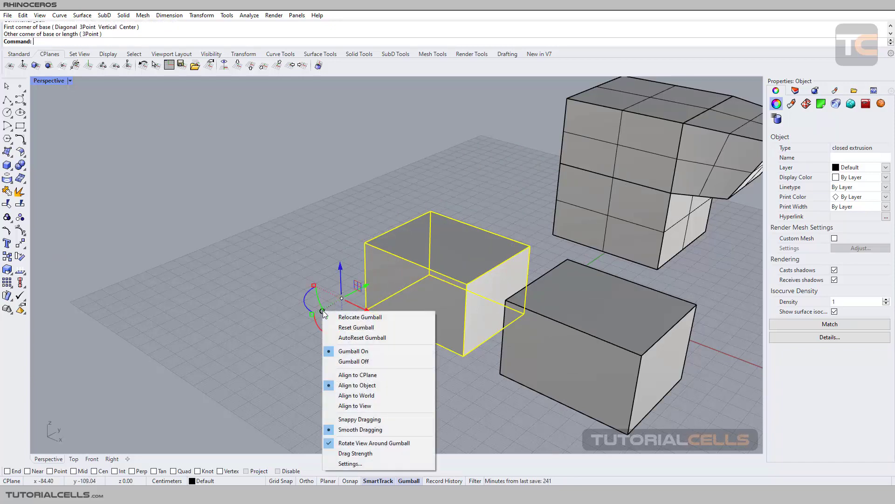
pyautogui.click(356, 326)
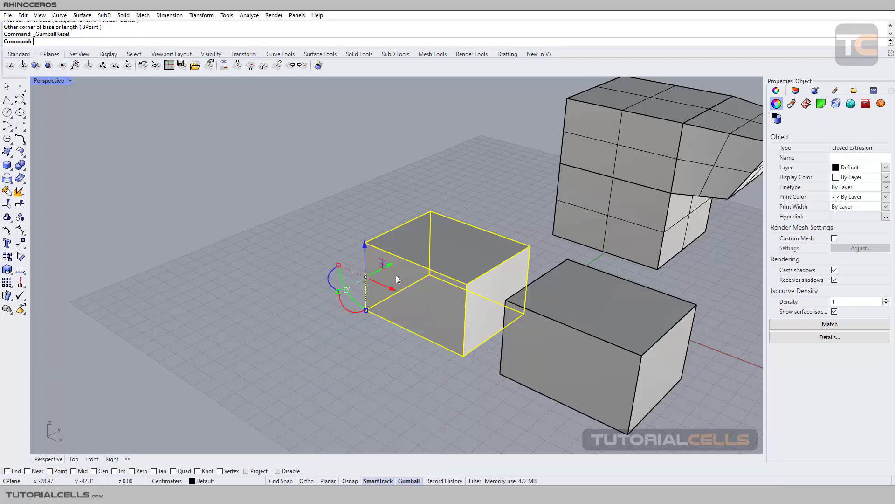
pyautogui.click(349, 289)
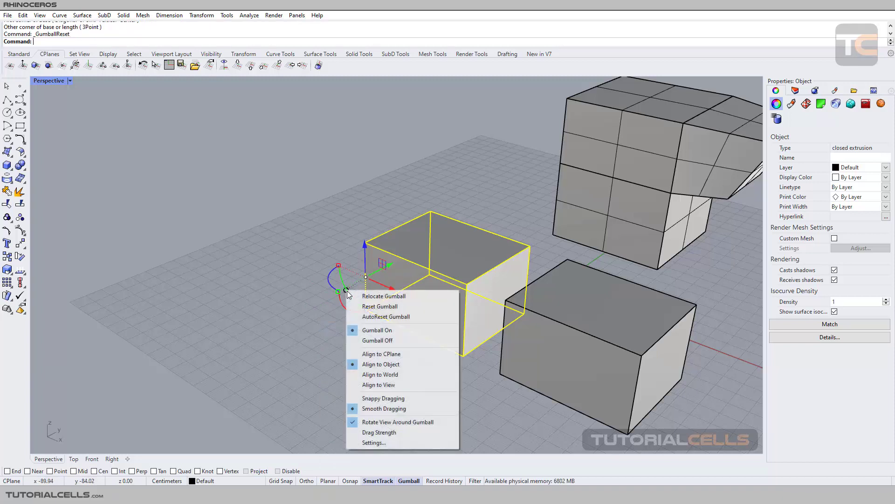
pyautogui.click(371, 374)
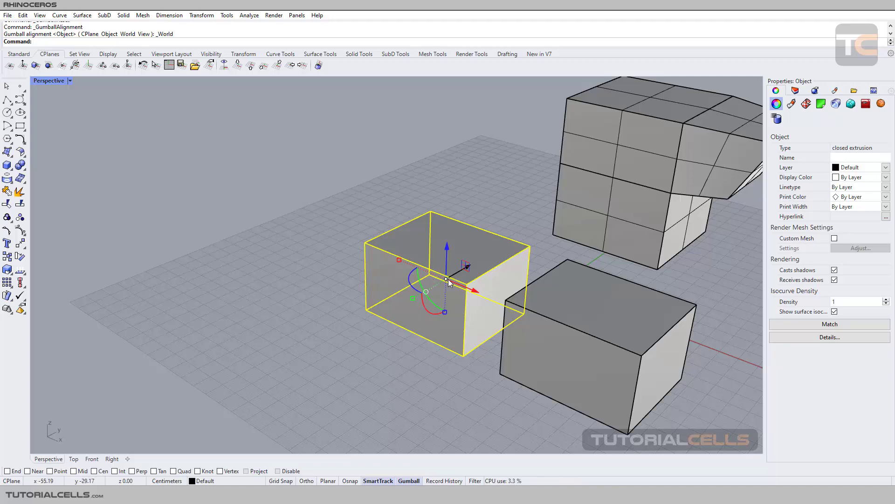
pyautogui.moveTo(429, 275); pyautogui.dragTo(448, 286, button='right')
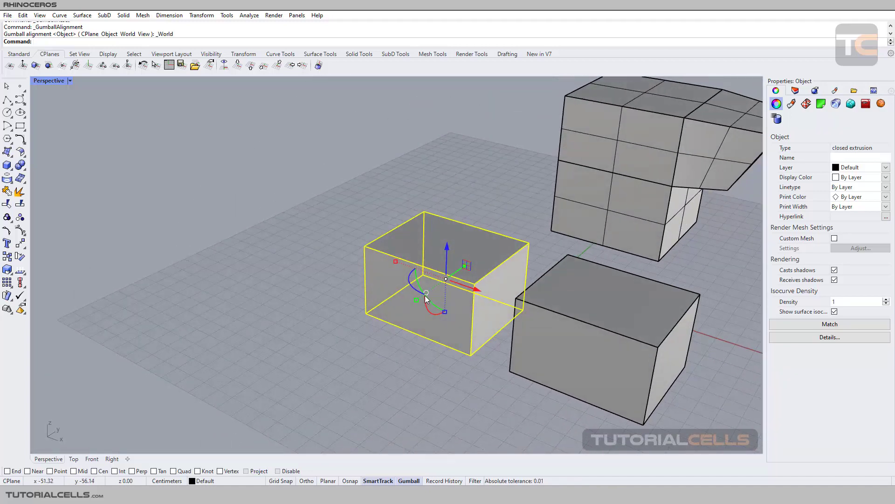
# Turn on the End object snap and reselect the original small box
pyautogui.click(427, 296)
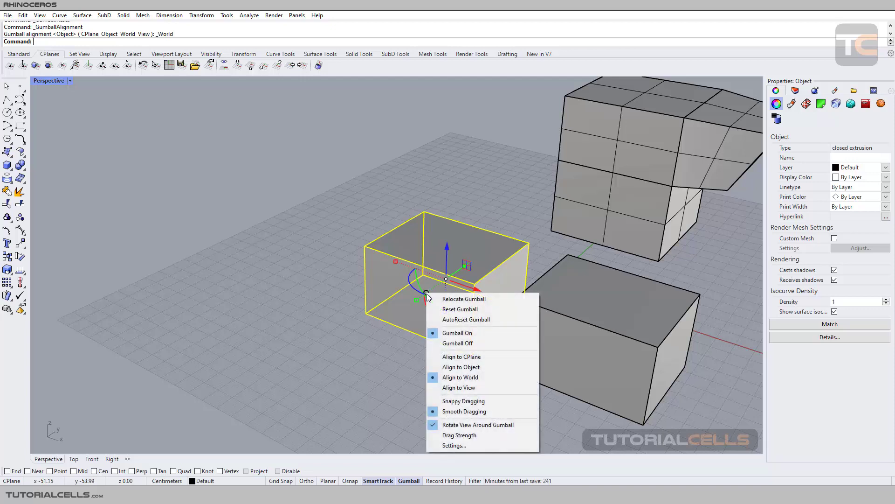
pyautogui.click(330, 304)
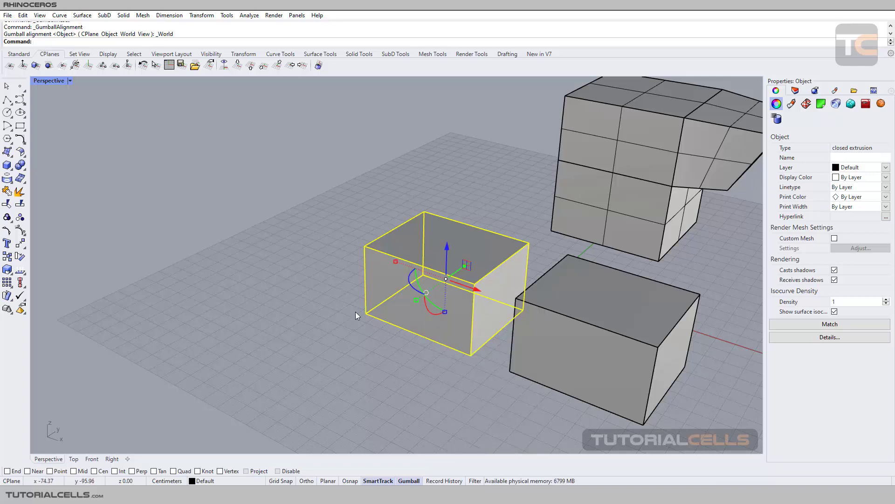
pyautogui.click(8, 471)
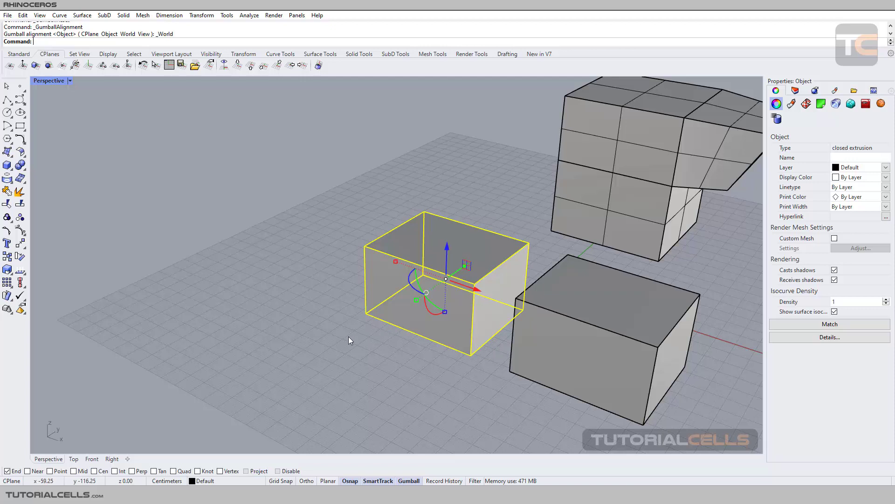
pyautogui.click(358, 289)
pyautogui.click(376, 265)
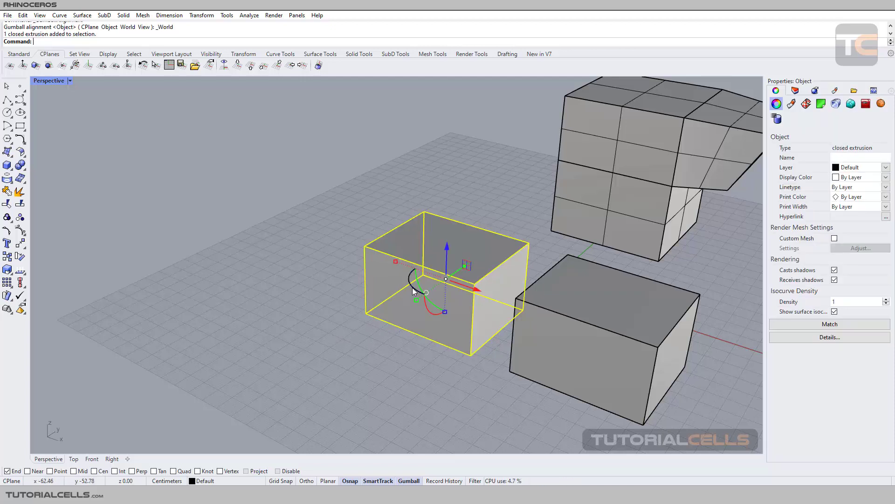
# Try rotating the small box about its centre around the vertical axis with the gumball, and undo the rotation
pyautogui.moveTo(412, 287); pyautogui.dragTo(432, 290)
pyautogui.hotkey('ctrl', 'z')
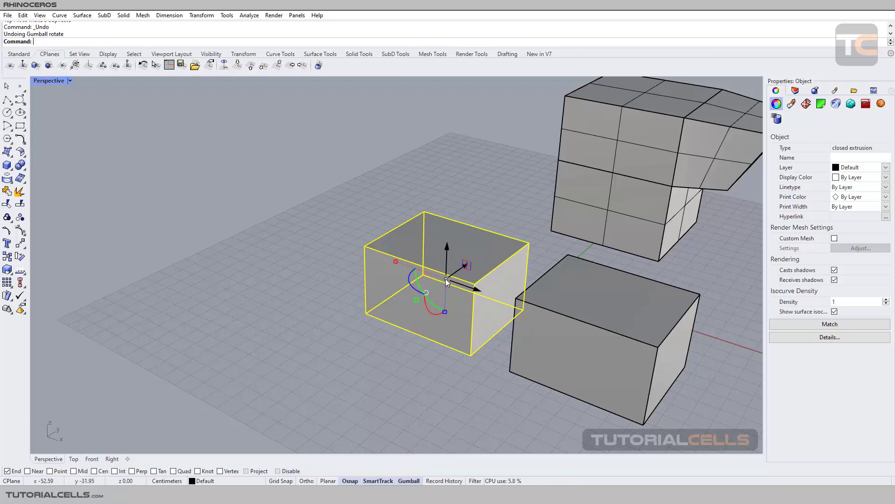
# Snap the gumball to the box's lower front-left corner, and try a vertical-axis rotation about that corner, undoing it
pyautogui.keyDown('ctrl'); pyautogui.moveTo(446, 280); pyautogui.dragTo(366, 312); pyautogui.keyUp('ctrl')
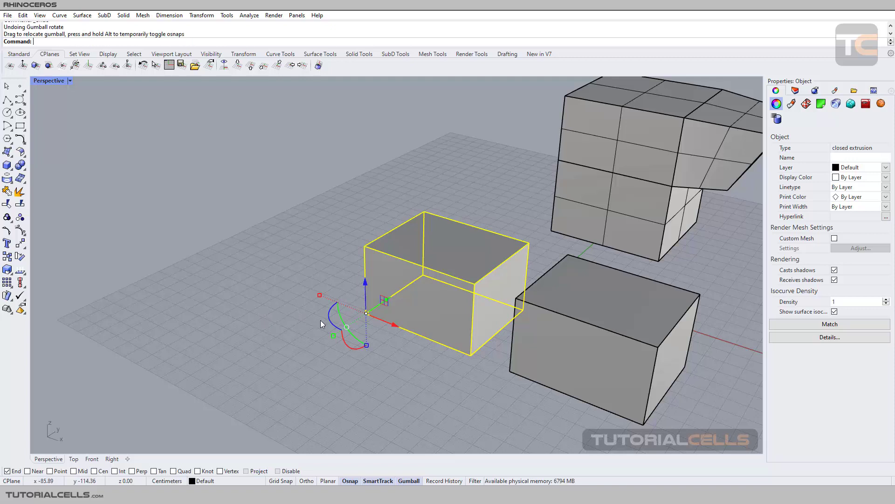
pyautogui.moveTo(328, 318)
pyautogui.mouseDown()
pyautogui.moveTo(340, 332)
pyautogui.moveTo(297, 312)
pyautogui.moveTo(329, 327)
pyautogui.moveTo(313, 324)
pyautogui.mouseUp()
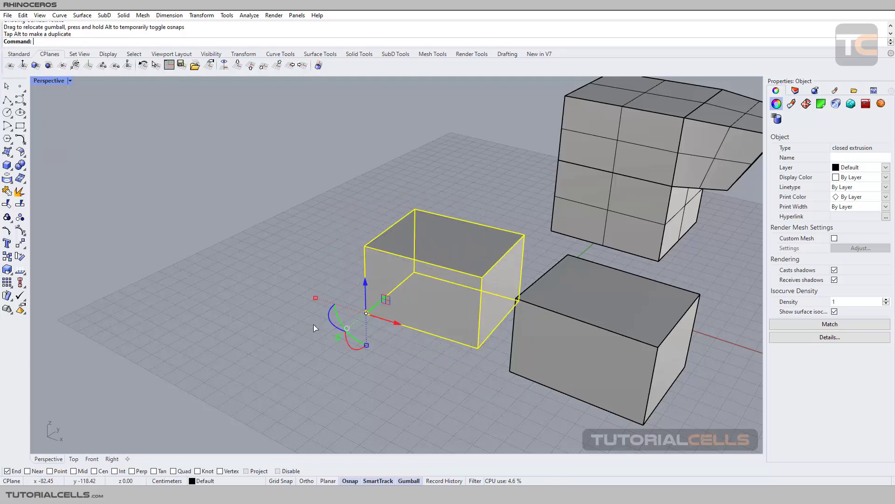
pyautogui.hotkey('ctrl', 'z')
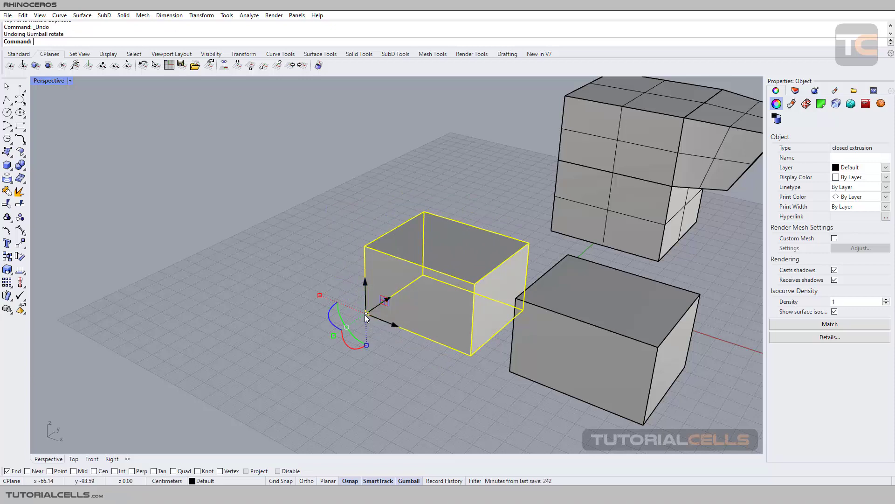
# Relocate the gumball to the box's upper front-left corner, with X along the front top edge and Y toward the rear corner
pyautogui.click(346, 328)
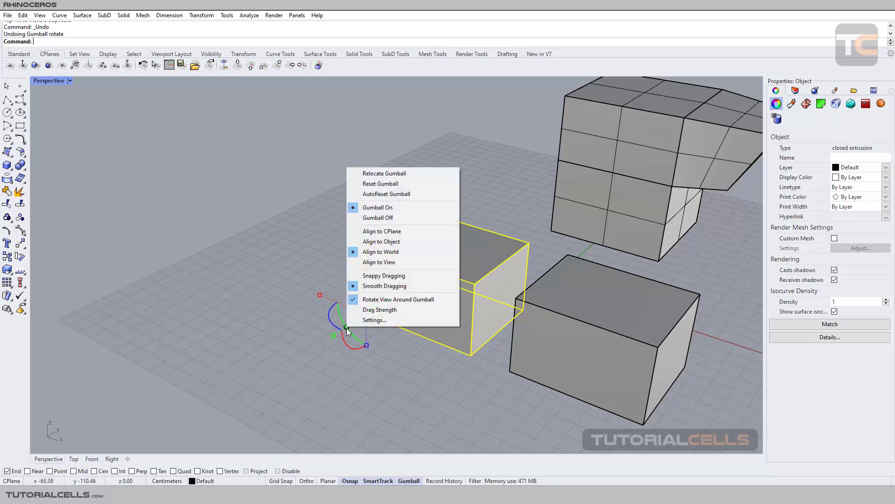
pyautogui.click(382, 176)
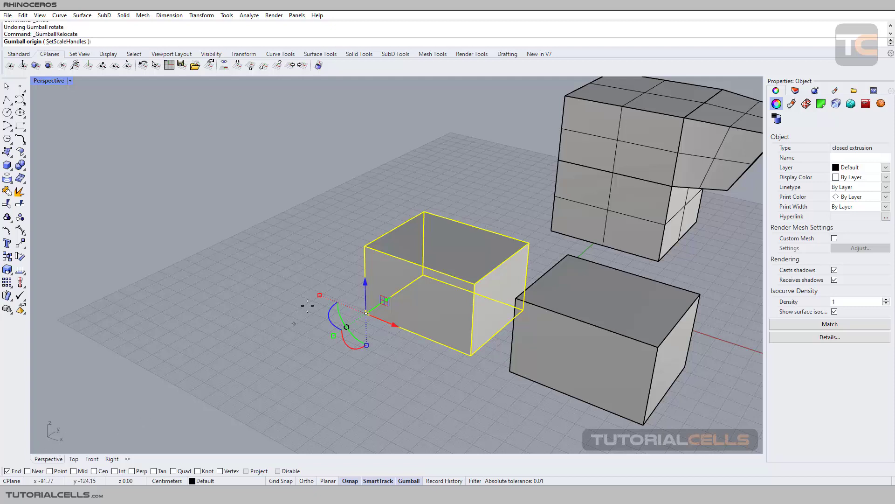
pyautogui.click(364, 246)
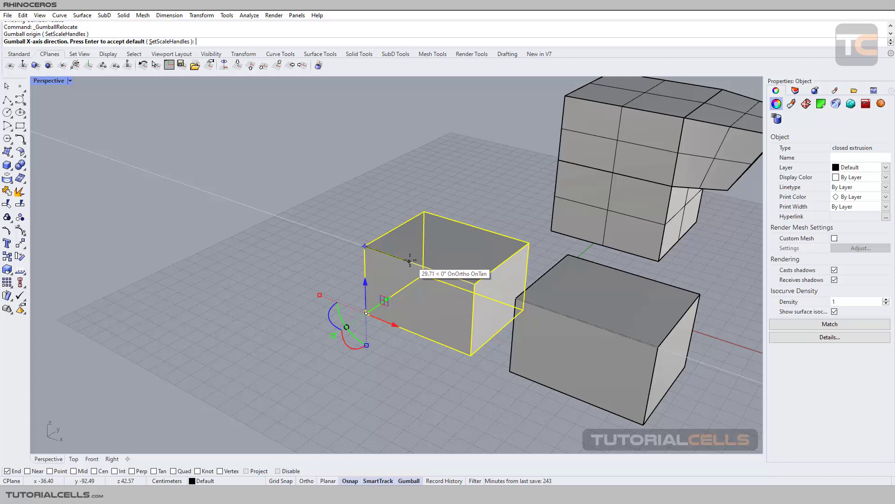
pyautogui.click(410, 261)
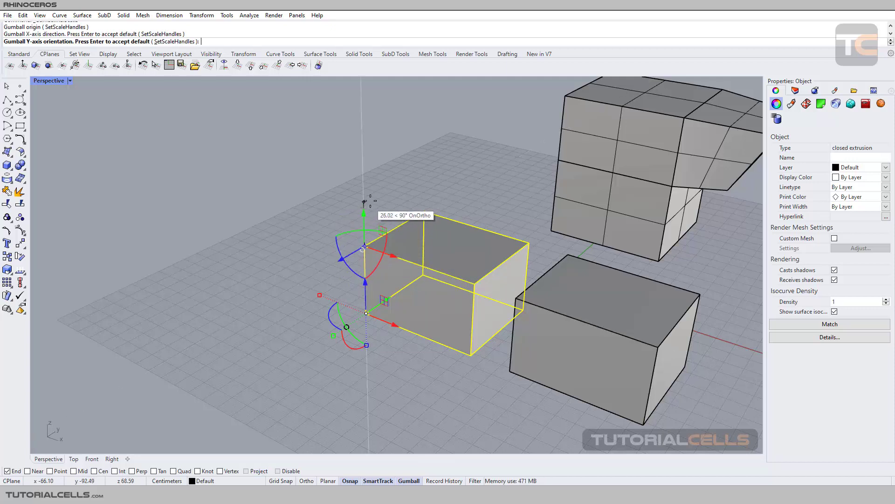
pyautogui.click(423, 211)
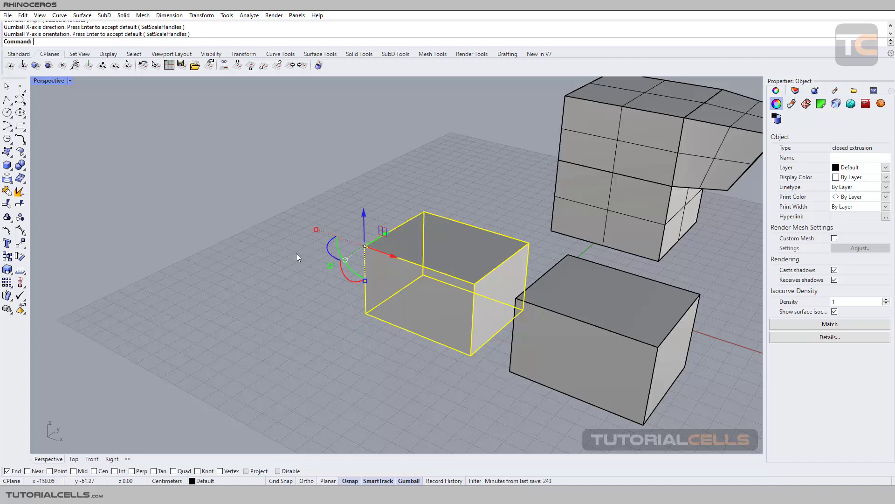
# Relocate the gumball to the upper front-right corner, with X along the right top edge and Y along the front top edge
pyautogui.moveTo(297, 258)
pyautogui.mouseDown(button='right')
pyautogui.moveTo(308, 277)
pyautogui.moveTo(308, 260)
pyautogui.mouseUp(button='right')
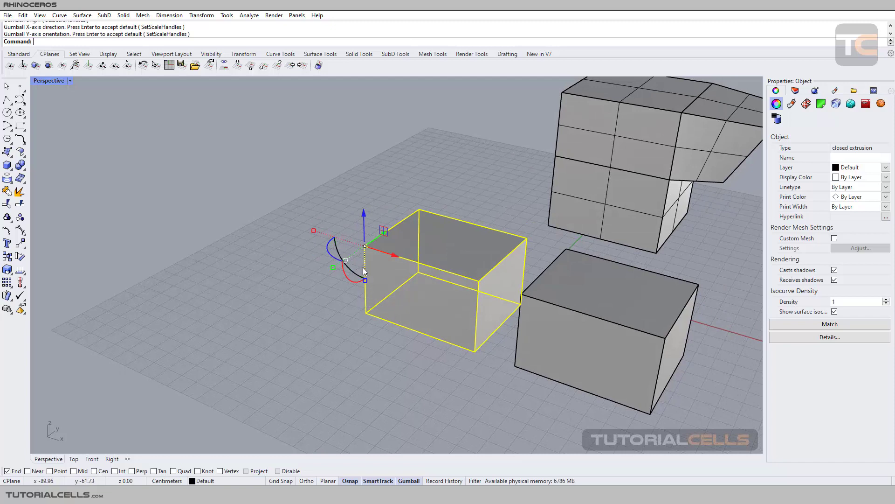
pyautogui.click(346, 259)
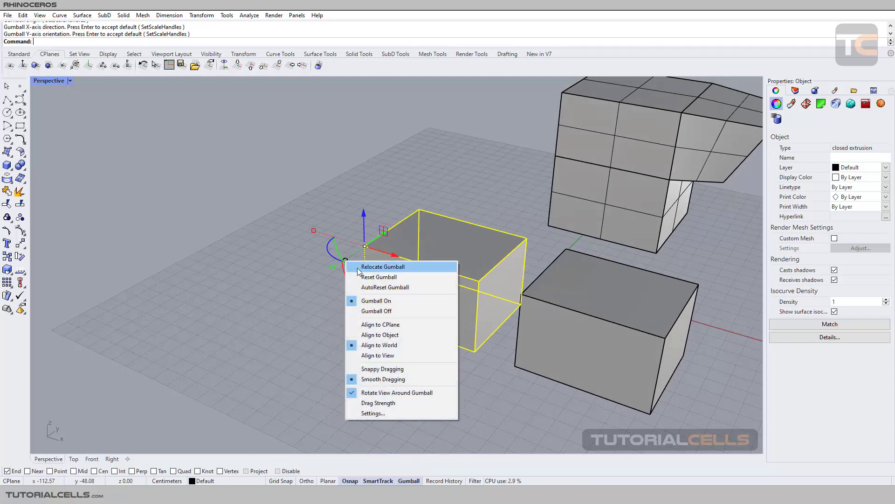
pyautogui.click(382, 267)
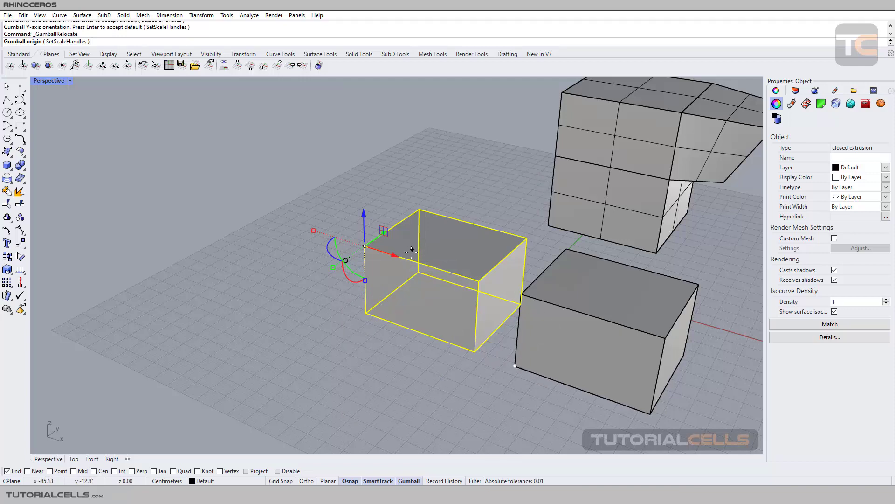
pyautogui.click(479, 281)
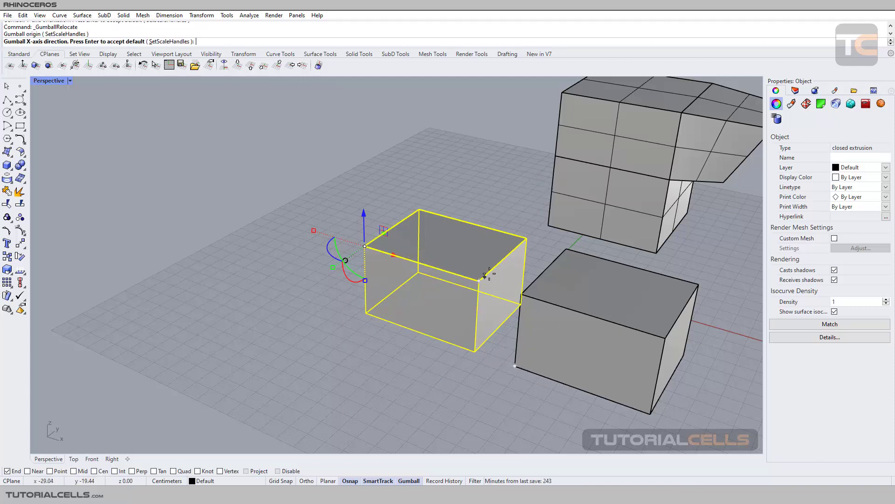
pyautogui.click(509, 248)
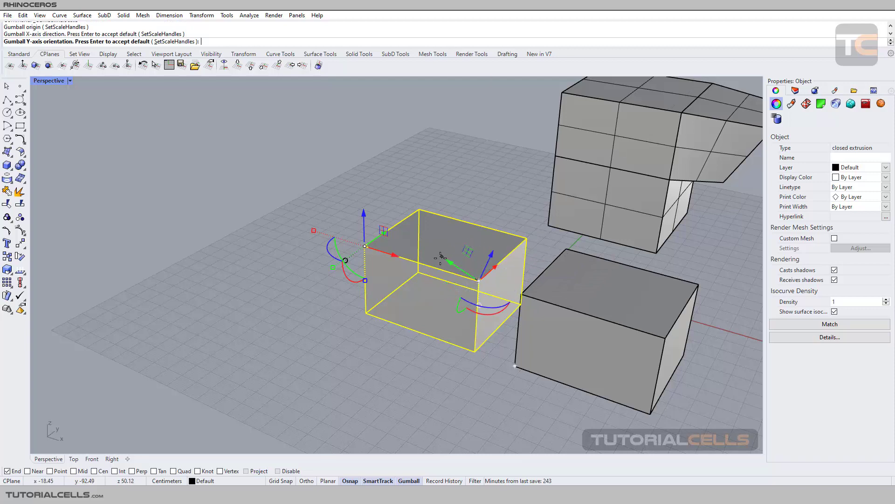
pyautogui.click(434, 267)
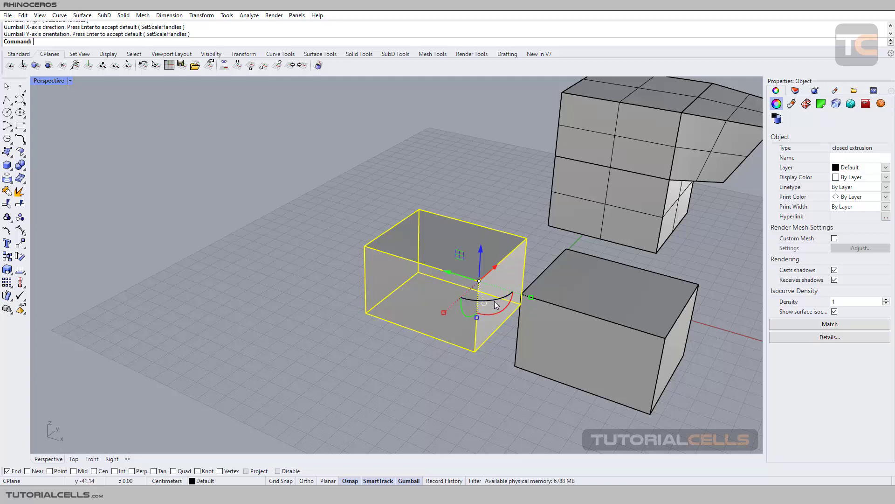
# Try rotating the box about its upper front-right corner with the relocated gumball, and undo the rotation
pyautogui.moveTo(496, 305)
pyautogui.mouseDown()
pyautogui.moveTo(480, 310)
pyautogui.moveTo(504, 307)
pyautogui.mouseUp()
pyautogui.hotkey('ctrl', 'z')
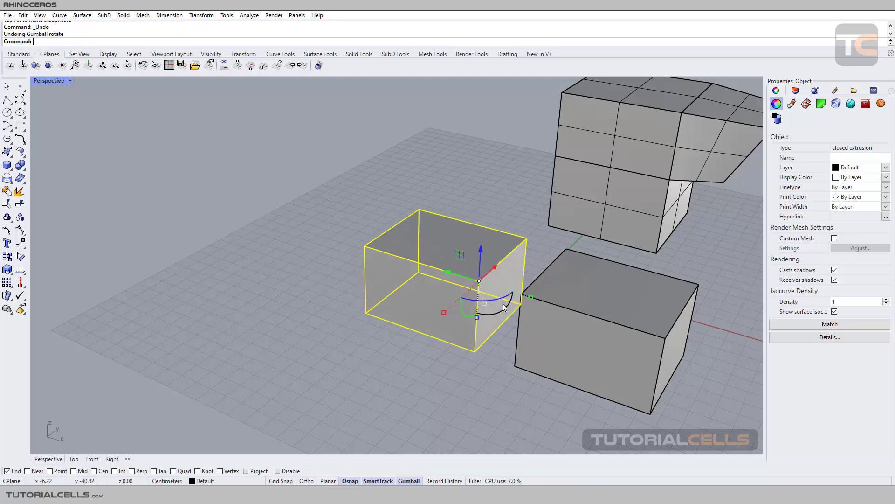
# Reselect the small box, enable AutoReset for its gumball, and move the box along the green axis away from its duplicate
pyautogui.keyDown('shift'); pyautogui.moveTo(427, 261); pyautogui.dragTo(406, 247, button='right'); pyautogui.keyUp('shift')
pyautogui.click(298, 251)
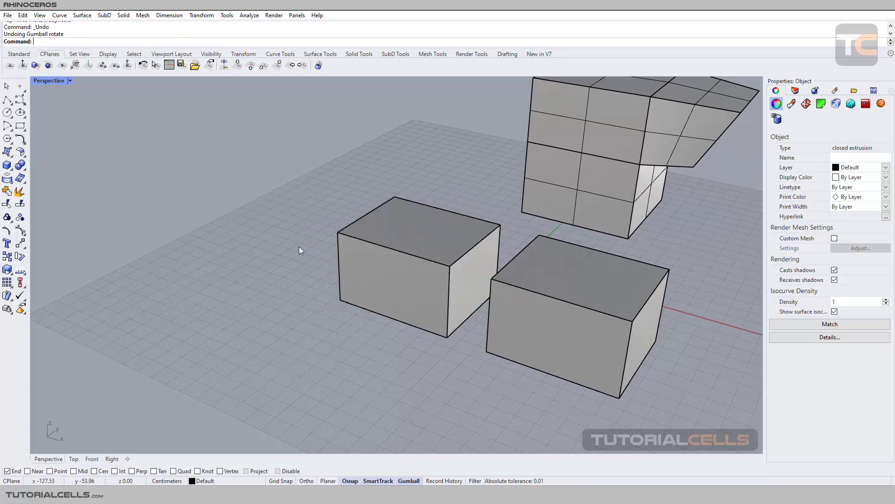
pyautogui.click(418, 261)
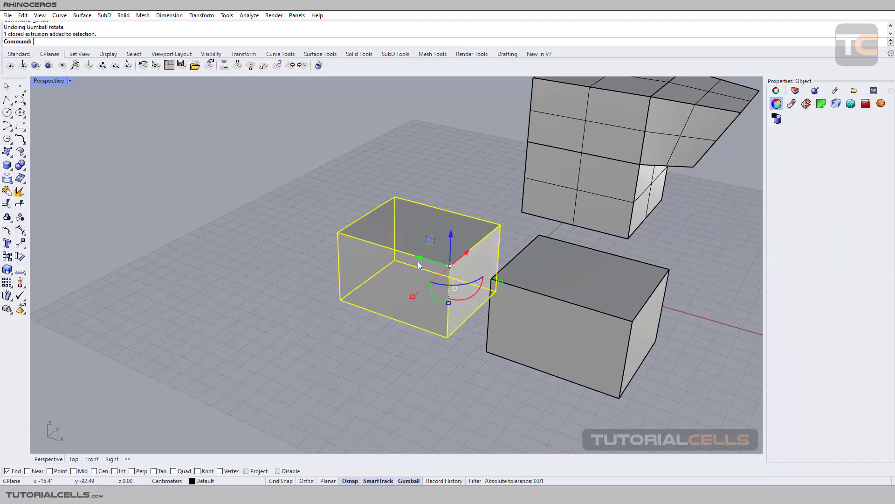
pyautogui.click(455, 287)
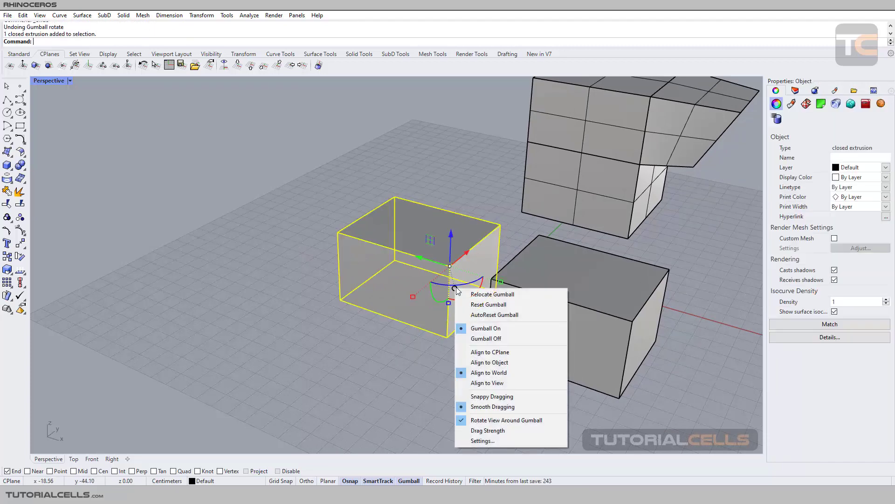
pyautogui.click(474, 315)
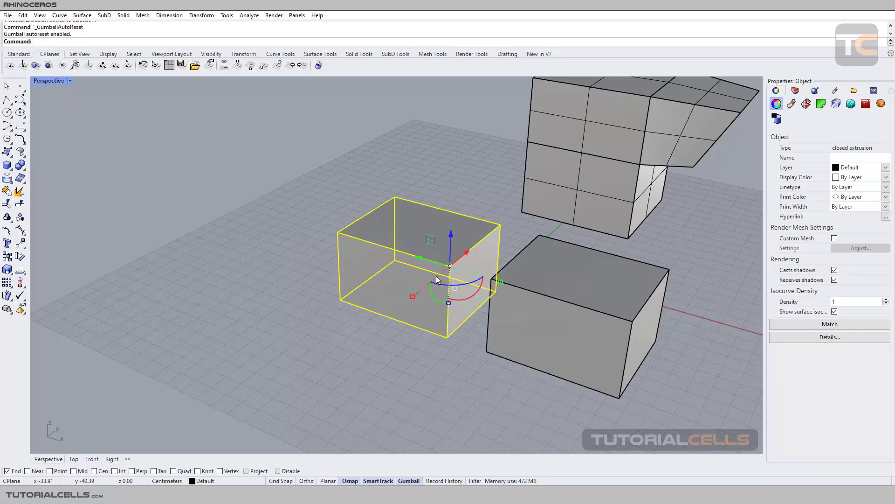
pyautogui.moveTo(425, 261); pyautogui.dragTo(357, 256)
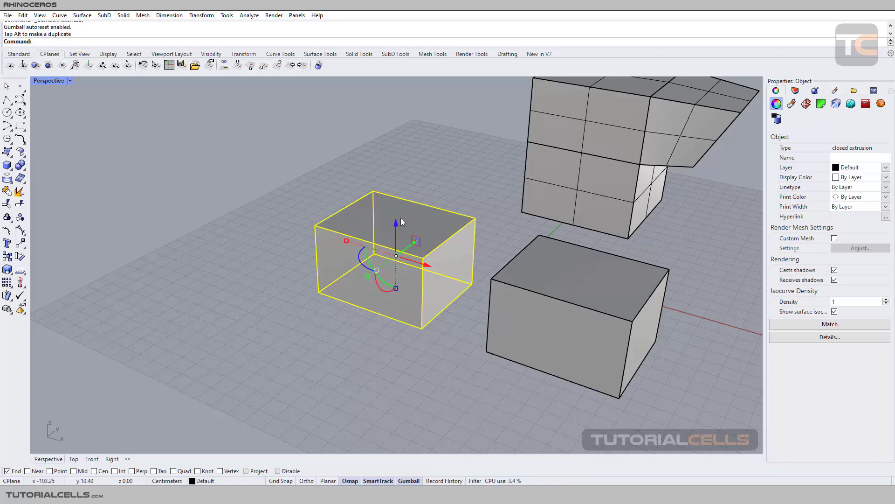
# Disable AutoReset for the gumball and check its options again
pyautogui.moveTo(435, 322); pyautogui.dragTo(410, 374, button='right')
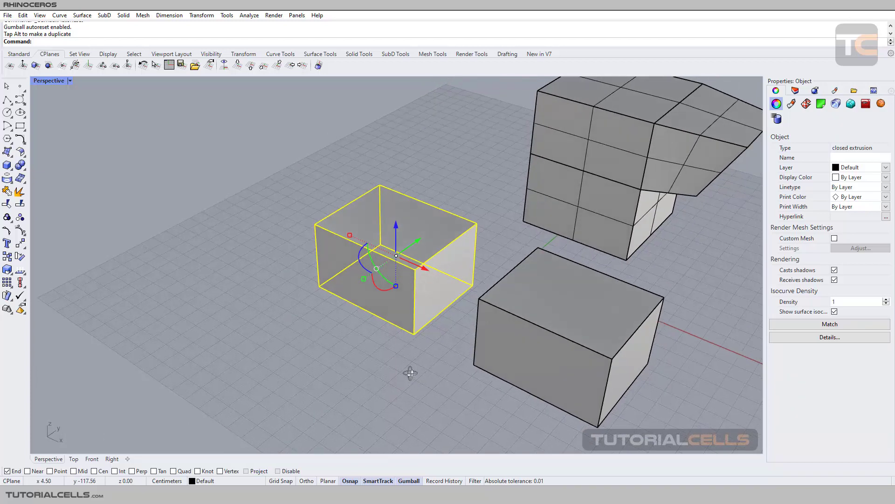
pyautogui.click(377, 269)
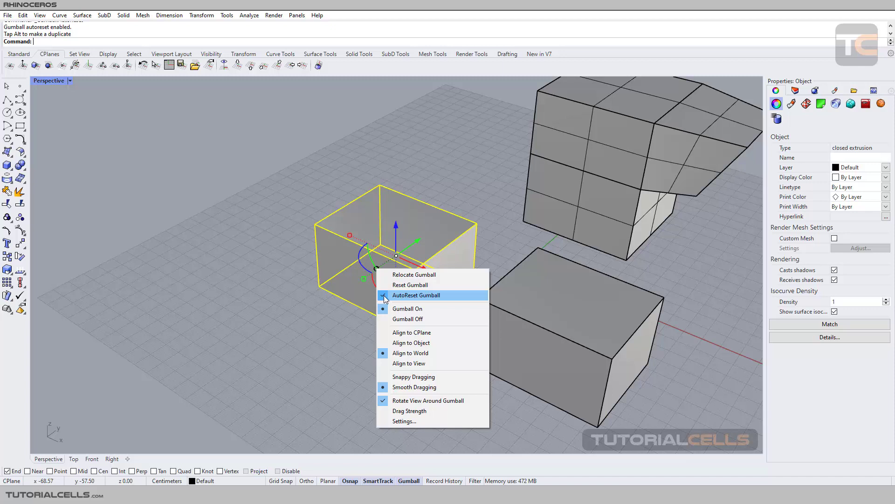
pyautogui.click(385, 296)
pyautogui.click(377, 269)
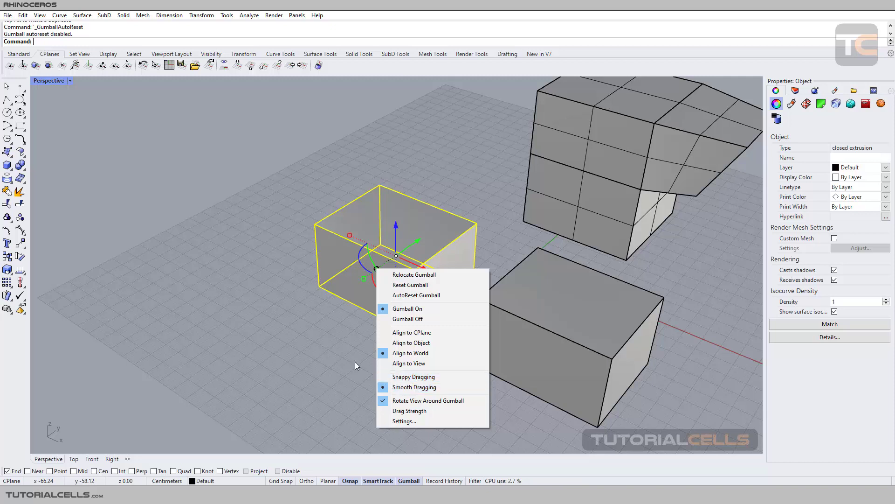
pyautogui.click(350, 336)
# Select the duplicate box and move it slightly along the X axis with the gumball
pyautogui.scroll(-6, 445, 309)
pyautogui.middleClick(474, 304)
pyautogui.click(515, 307)
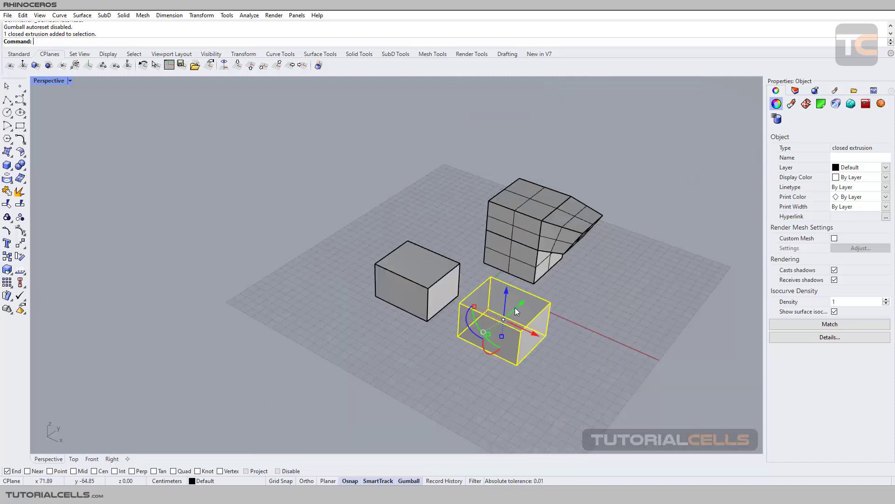
pyautogui.moveTo(523, 330)
pyautogui.mouseDown()
pyautogui.moveTo(564, 348)
pyautogui.moveTo(551, 354)
pyautogui.moveTo(580, 359)
pyautogui.moveTo(529, 340)
pyautogui.mouseUp()
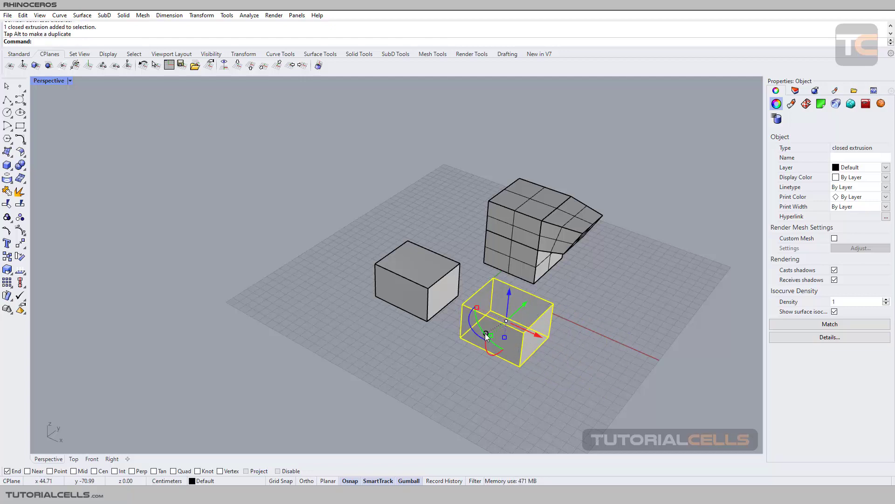
# Switch the gumball to Snappy Dragging and move the duplicate box further along the X axis
pyautogui.click(484, 333)
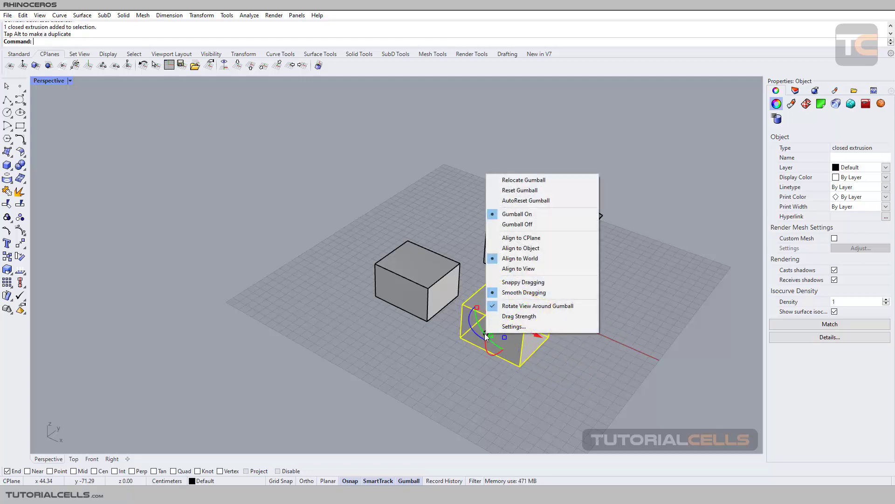
pyautogui.click(496, 283)
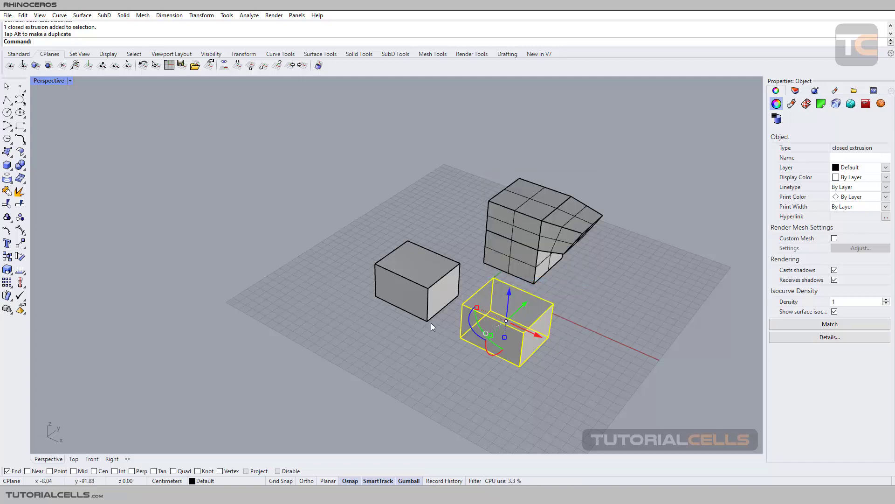
pyautogui.moveTo(534, 337); pyautogui.dragTo(526, 310)
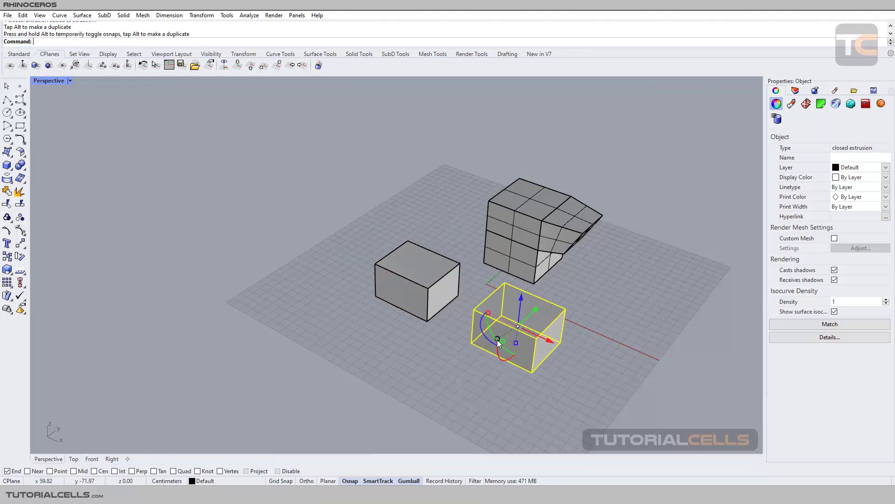
# Set the gumball back to Smooth Dragging
pyautogui.click(497, 339)
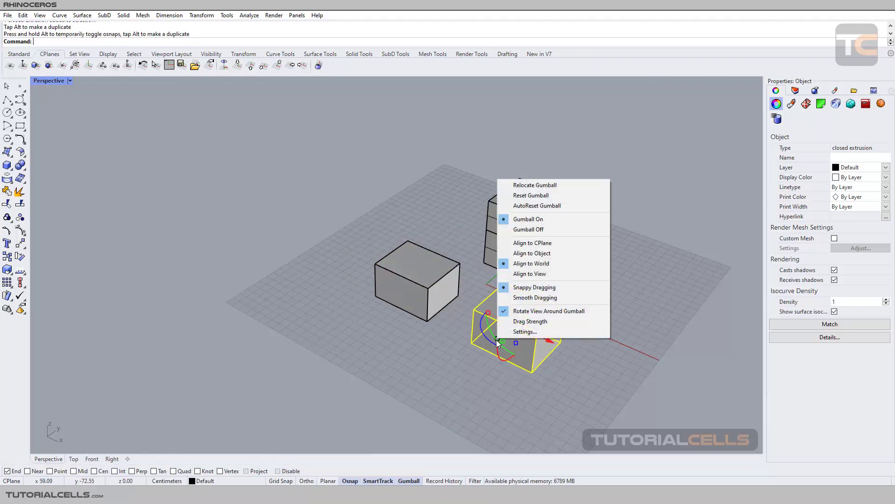
pyautogui.click(515, 301)
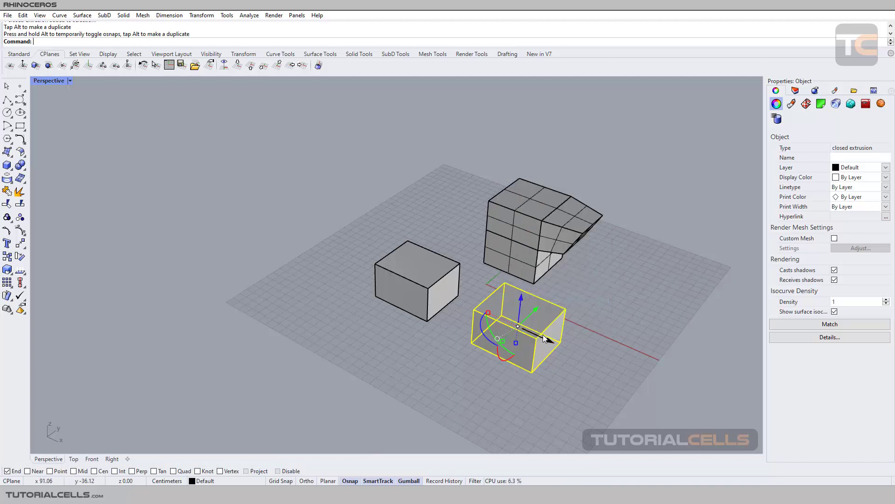
# Move the duplicate box back along the X axis with smooth dragging and check the gumball options
pyautogui.moveTo(543, 334); pyautogui.dragTo(507, 349)
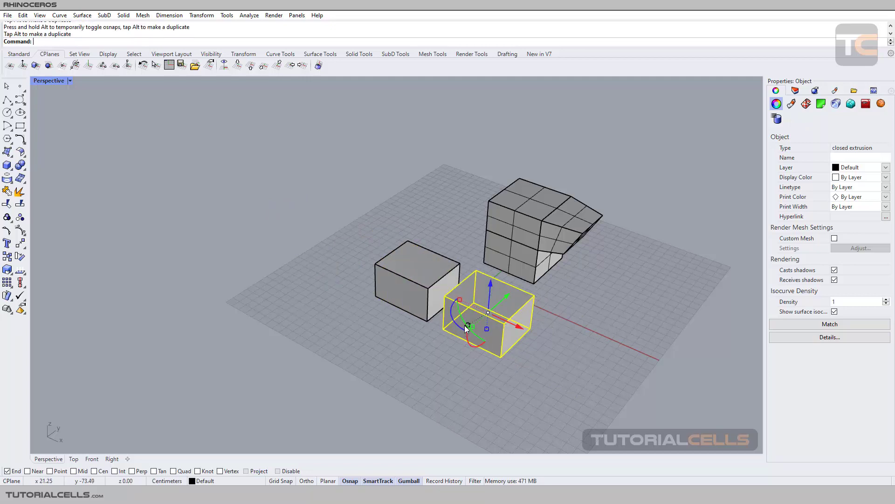
pyautogui.rightClick(466, 326)
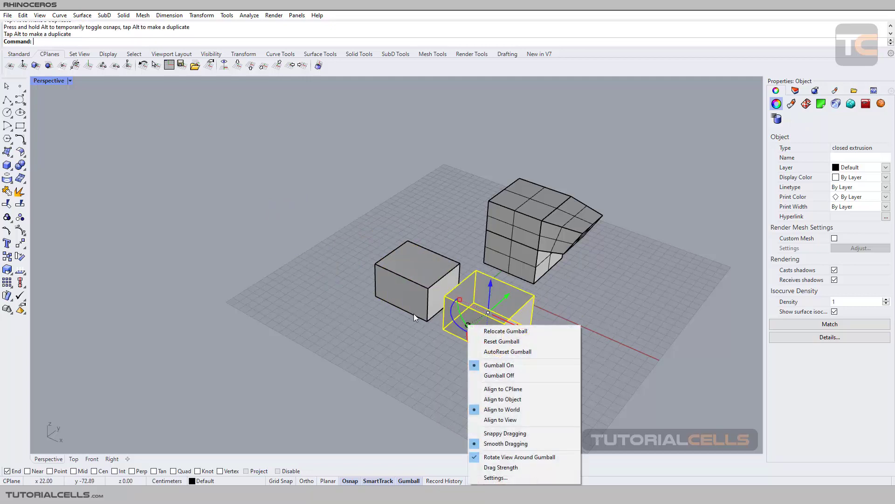
pyautogui.press('Escape')
# Select the other plain box, check its Rotate View Around Gumball option, and move the box far back along the negative X axis
pyautogui.scroll(5, 410, 284)
pyautogui.click(411, 281)
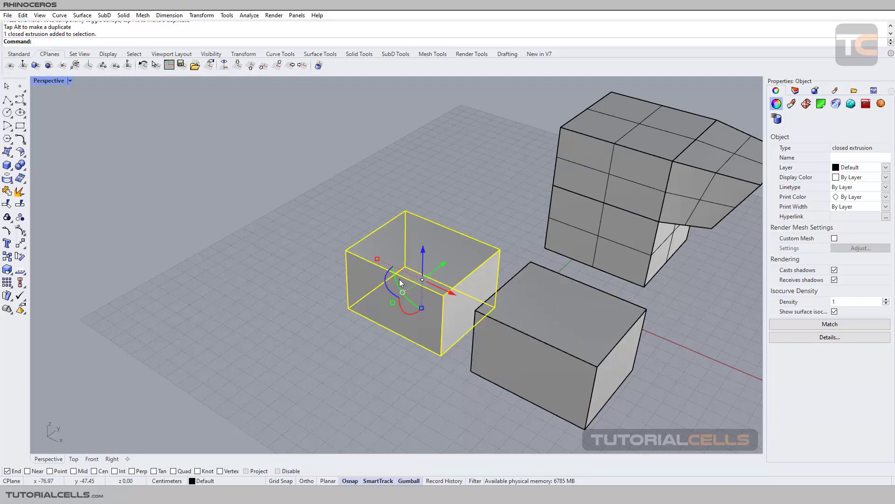
pyautogui.rightClick(403, 294)
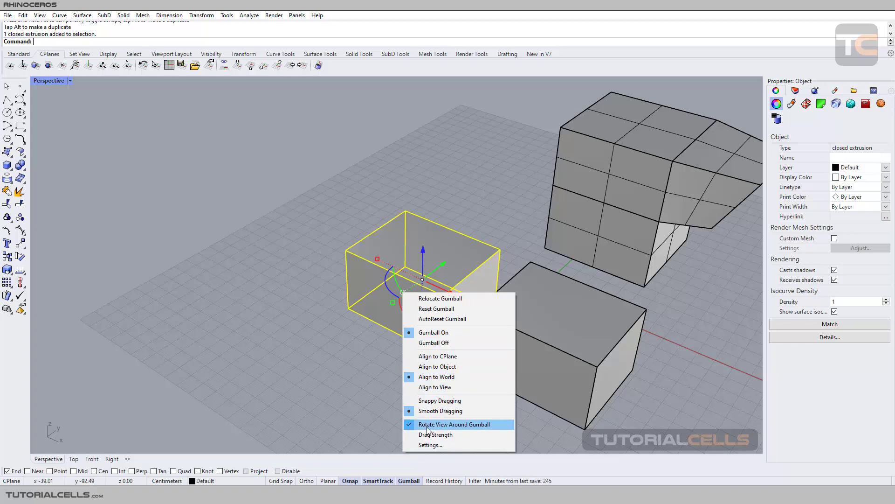
pyautogui.click(334, 259)
pyautogui.moveTo(448, 291); pyautogui.dragTo(54, 160)
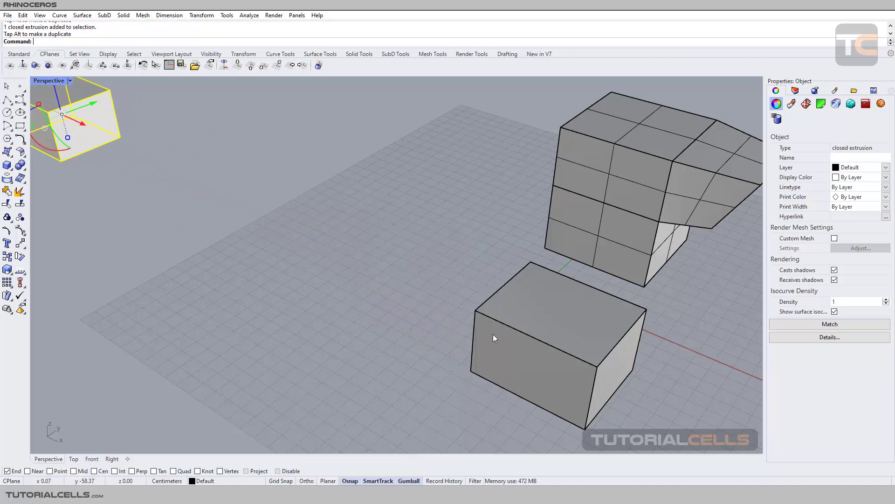
# Select the near duplicate box and the far box in turn, orbiting the view around each one's gumball
pyautogui.click(548, 323)
pyautogui.moveTo(567, 327); pyautogui.dragTo(449, 261, button='right')
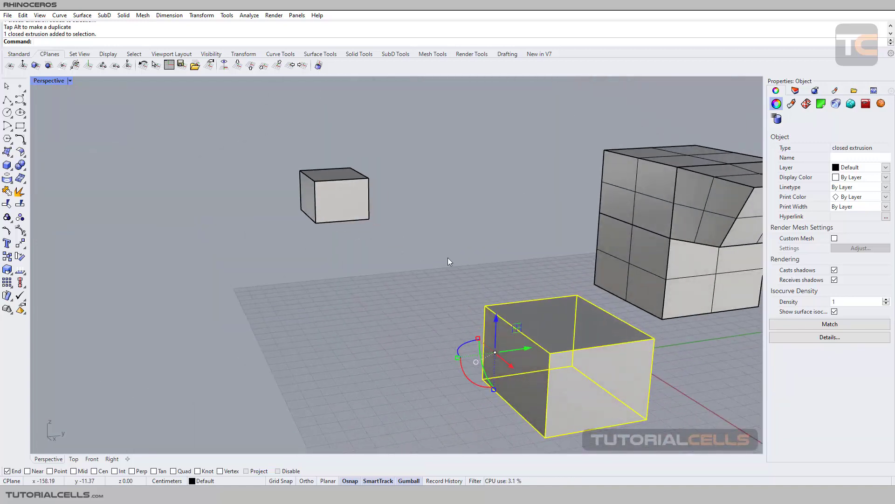
pyautogui.click(315, 188)
pyautogui.moveTo(315, 188); pyautogui.dragTo(405, 194, button='right')
pyautogui.scroll(-6, 492, 209)
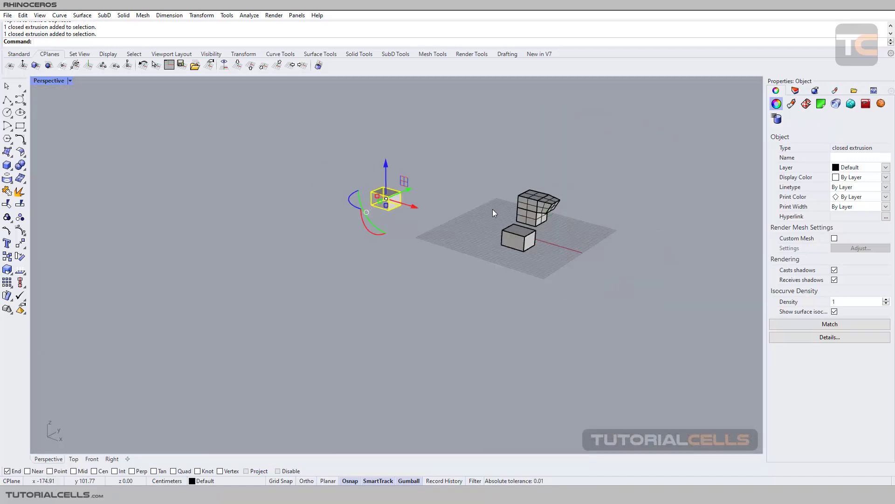
pyautogui.keyDown('shift'); pyautogui.moveTo(477, 210); pyautogui.dragTo(449, 217, button='right'); pyautogui.keyUp('shift')
pyautogui.scroll(5, 448, 217)
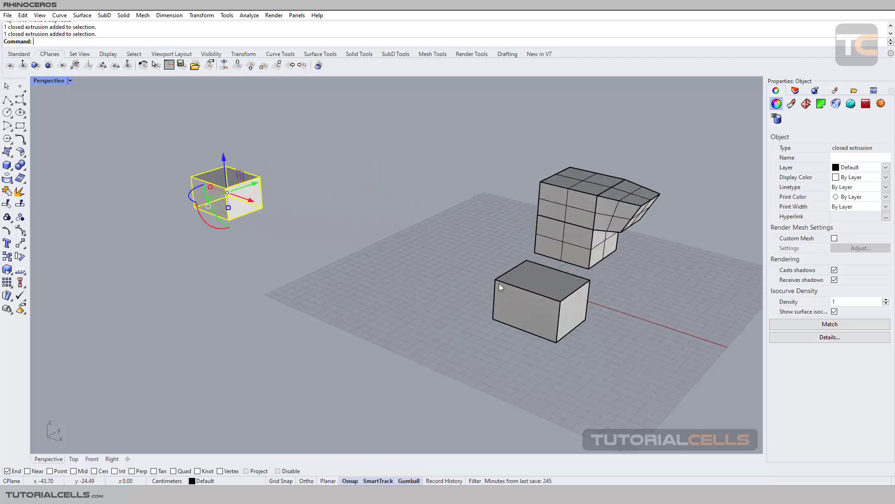
# Select the near duplicate box and use Zoom Selected to center the view on it, inspecting it while orbiting
pyautogui.click(537, 283)
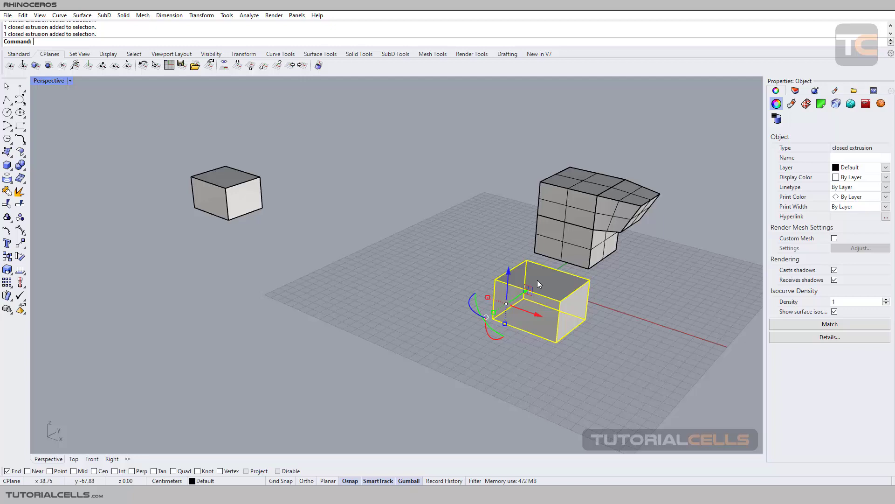
pyautogui.scroll(3, 537, 280)
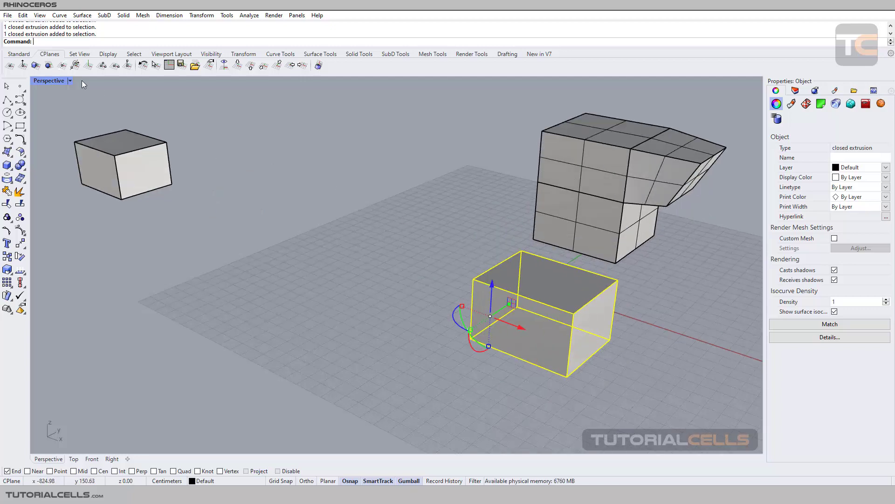
pyautogui.click(19, 54)
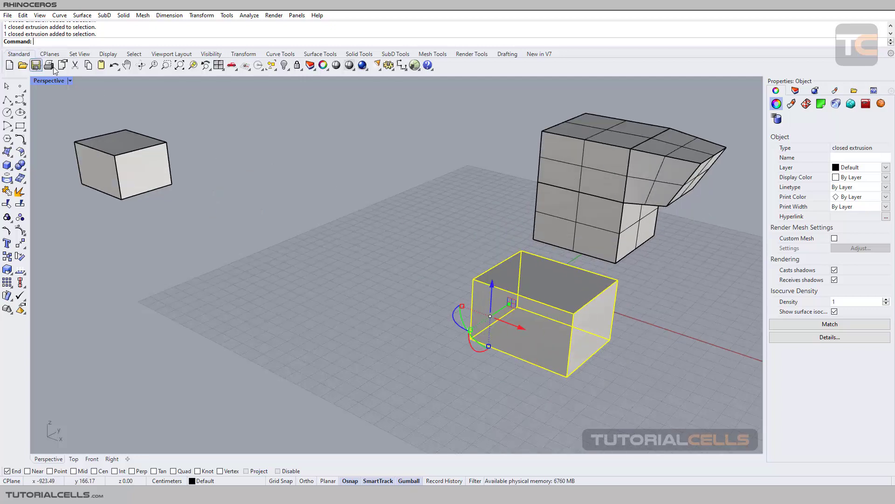
pyautogui.click(192, 69)
pyautogui.moveTo(377, 171); pyautogui.dragTo(404, 204, button='right')
pyautogui.scroll(-8, 405, 204)
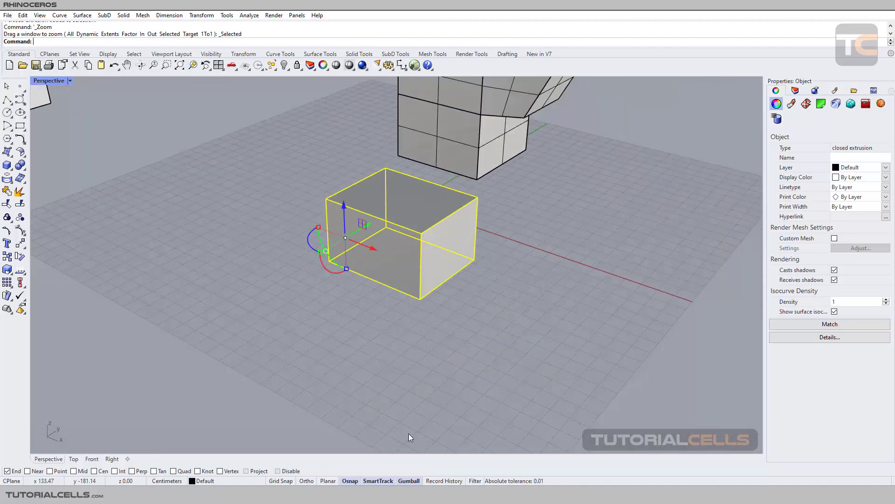
pyautogui.scroll(-3, 350, 298)
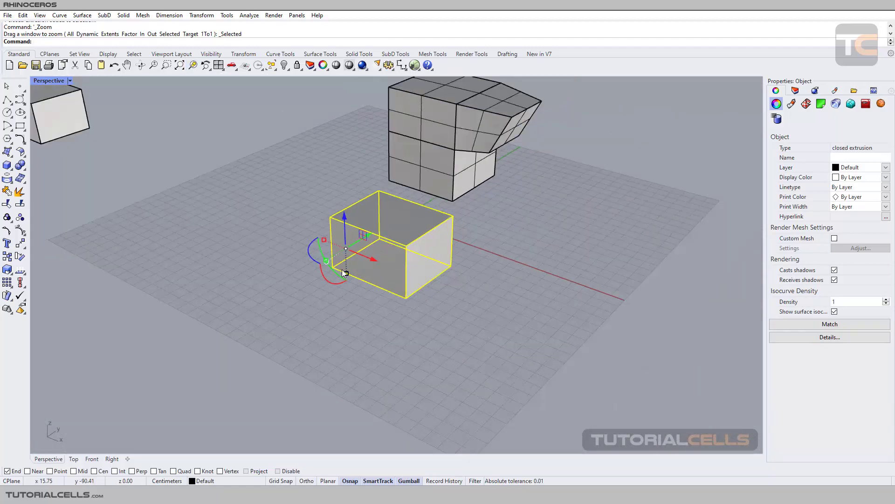
pyautogui.scroll(5, 344, 273)
# Open the gumball's Drag Strength setting and move the duplicate box along the X axis at strength 100
pyautogui.rightClick(332, 237)
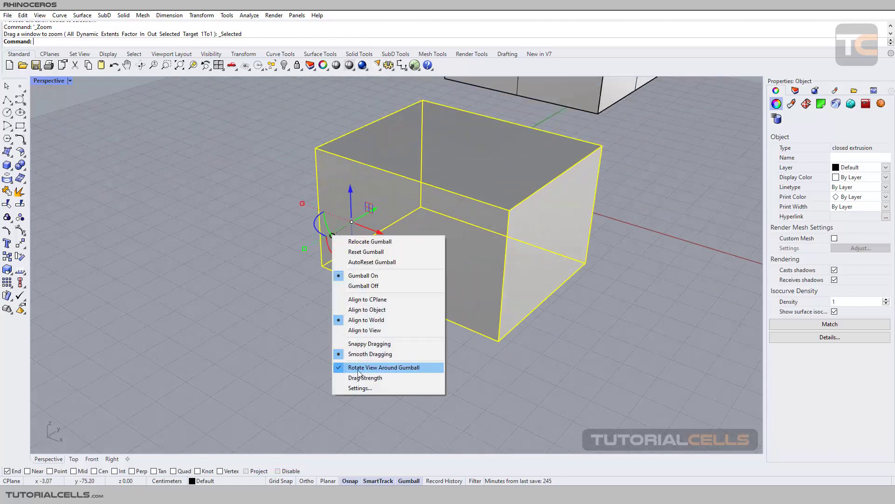
pyautogui.click(395, 378)
pyautogui.moveTo(260, 227); pyautogui.dragTo(220, 212)
pyautogui.scroll(-3, 384, 243)
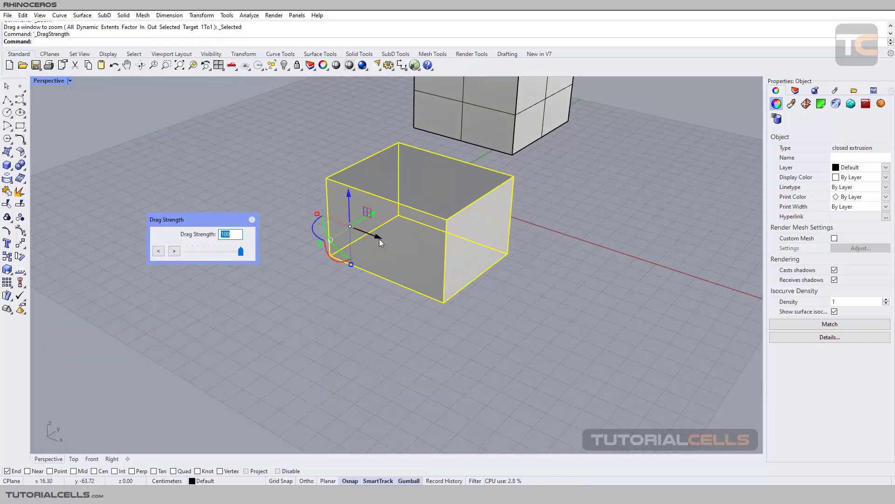
pyautogui.moveTo(379, 239); pyautogui.dragTo(310, 243)
# Set the Drag Strength to 10 and move the duplicate box along the X axis with the gumball
pyautogui.moveTo(239, 234); pyautogui.dragTo(218, 234)
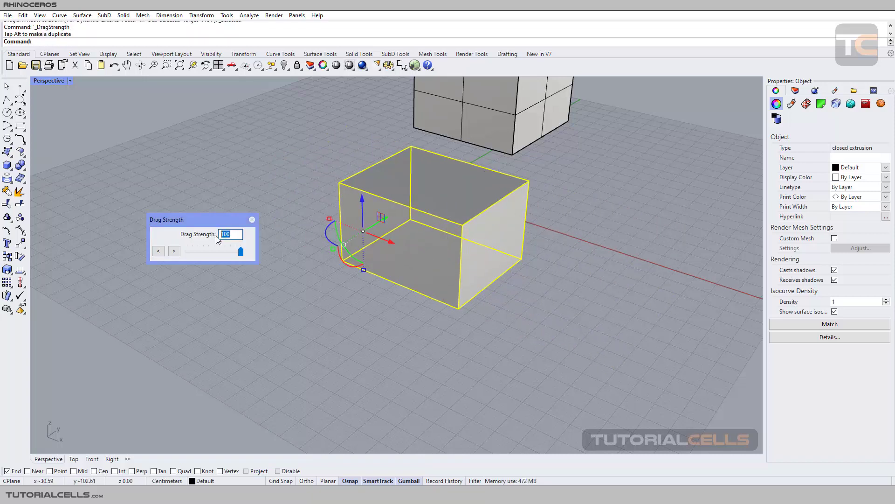
pyautogui.write('10')
pyautogui.moveTo(387, 242); pyautogui.dragTo(647, 307)
pyautogui.moveTo(250, 151); pyautogui.dragTo(344, 174)
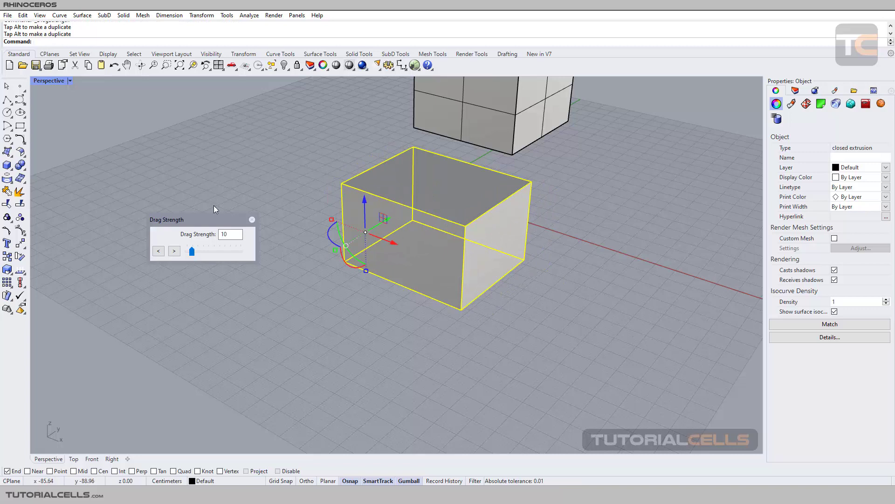
# Set the Drag Strength to 100, close its dialog, and move the duplicate box back along the X axis
pyautogui.click(237, 234)
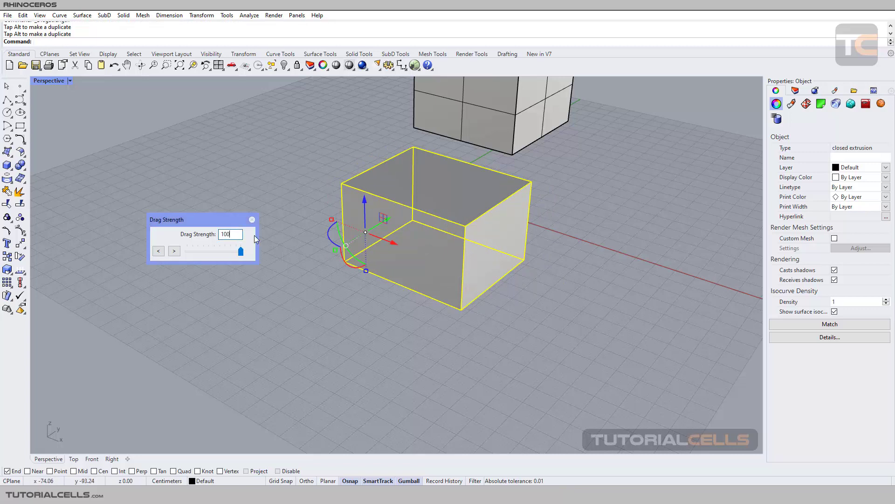
pyautogui.click(251, 219)
pyautogui.moveTo(392, 240); pyautogui.dragTo(317, 236)
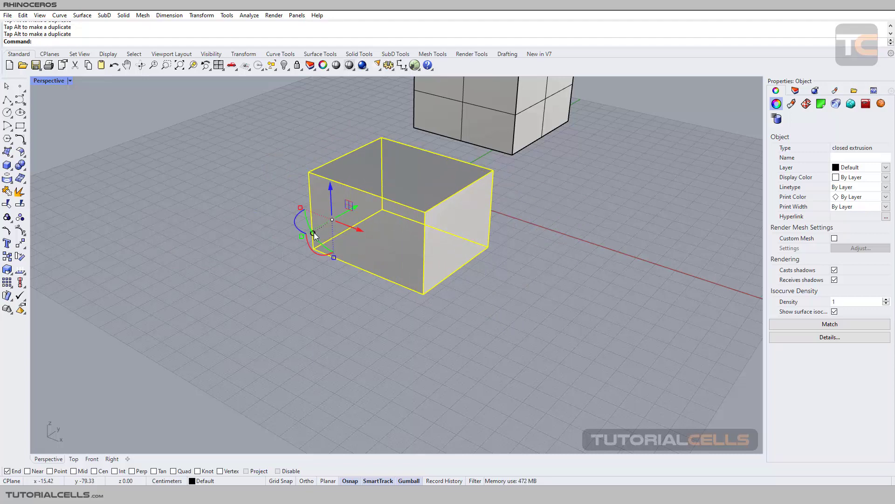
# Open the gumball settings, review the general, color and pixel size options and the options page list, and accept them
pyautogui.click(313, 232)
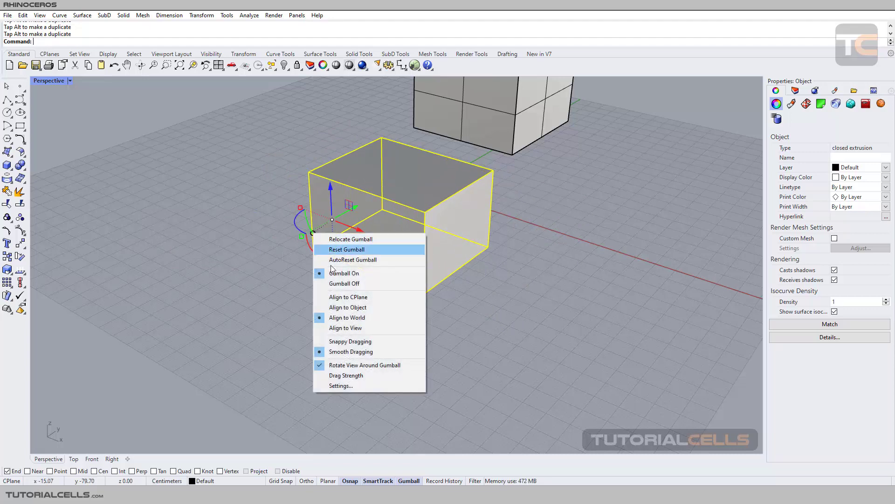
pyautogui.click(361, 385)
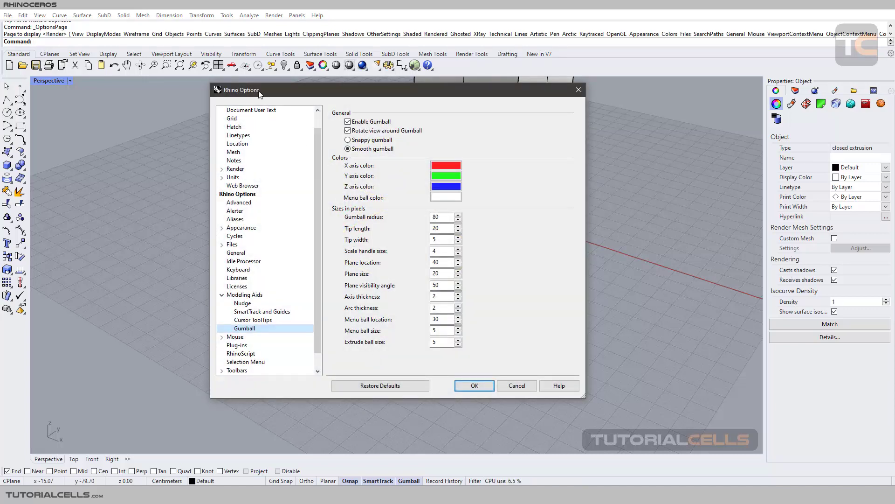
pyautogui.moveTo(278, 91); pyautogui.dragTo(276, 88)
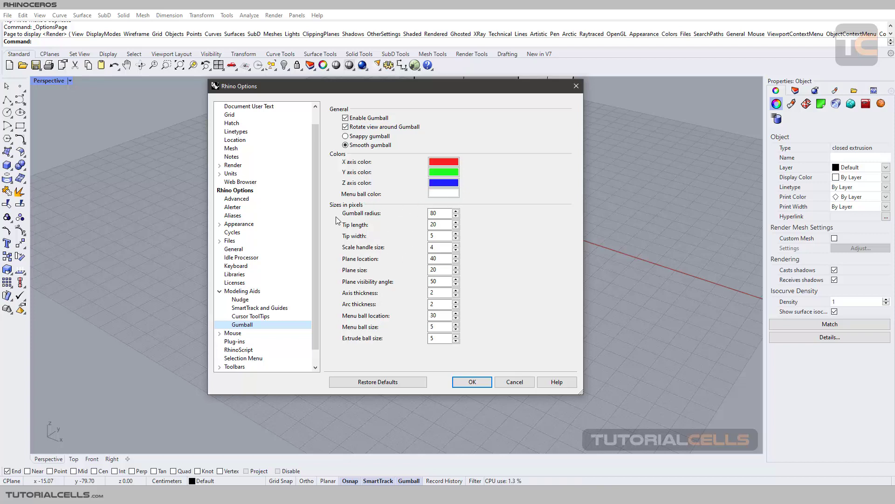
pyautogui.moveTo(407, 91); pyautogui.dragTo(583, 104)
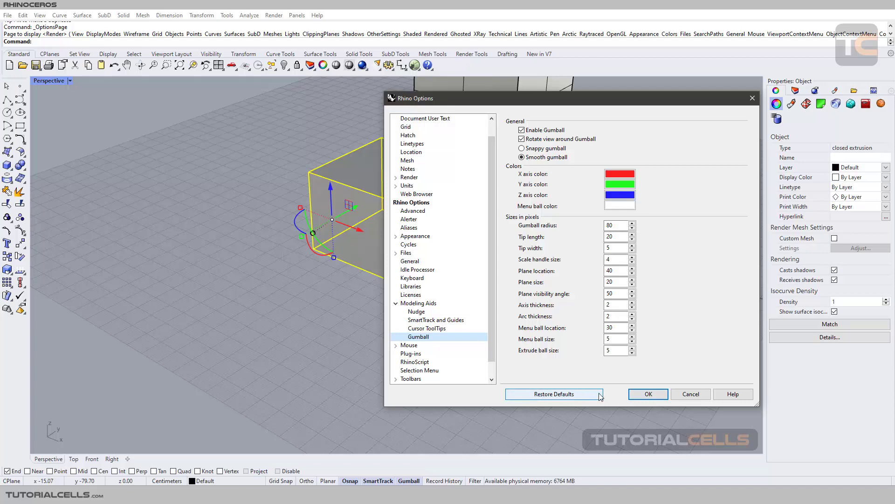
pyautogui.scroll(2, 490, 228)
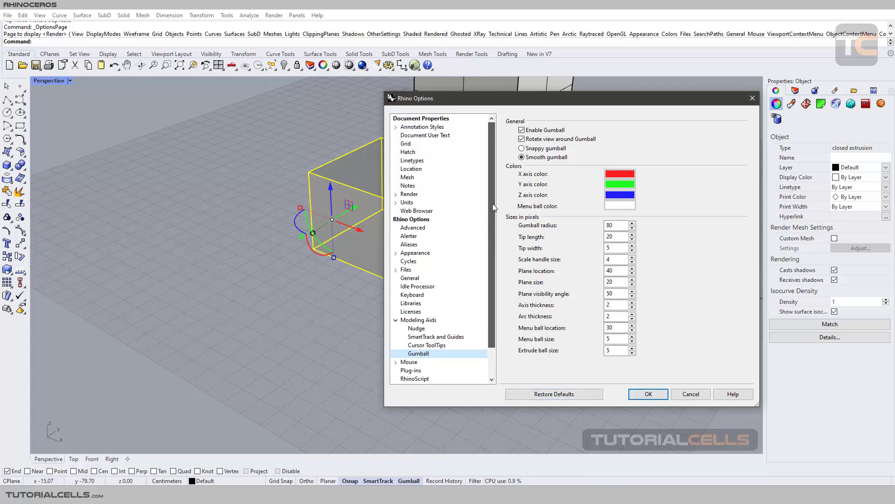
pyautogui.scroll(-1, 493, 203)
pyautogui.scroll(-3, 498, 243)
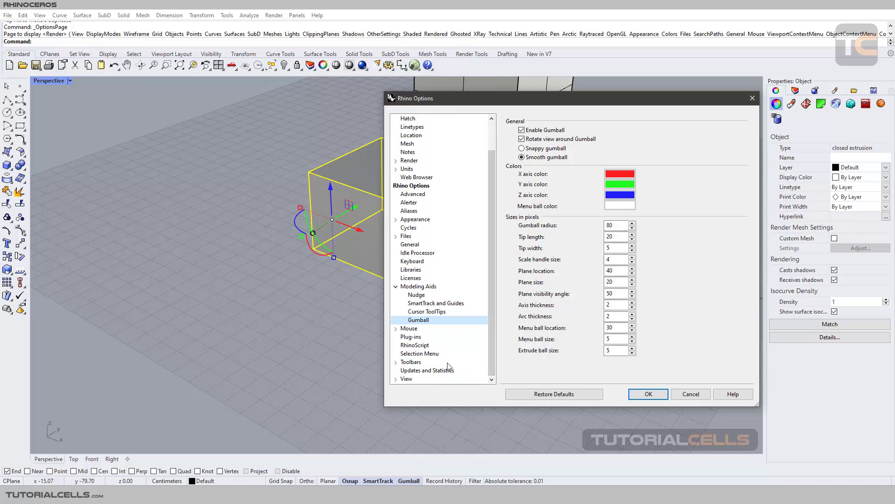
pyautogui.scroll(4, 447, 364)
pyautogui.scroll(-4, 448, 359)
pyautogui.click(638, 392)
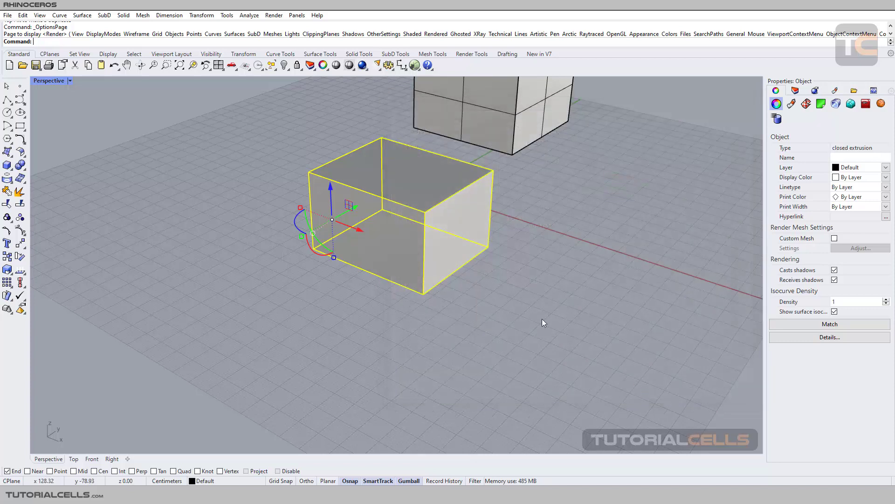
# Select only the top face of the duplicate box and extrude it slightly upward with the gumball
pyautogui.scroll(-3, 436, 230)
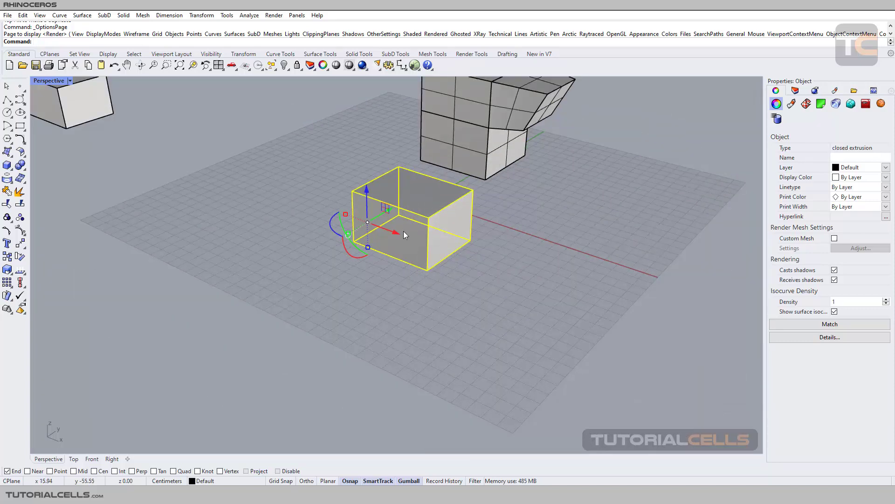
pyautogui.keyDown('shift'); pyautogui.moveTo(426, 233); pyautogui.dragTo(409, 260, button='right'); pyautogui.keyUp('shift')
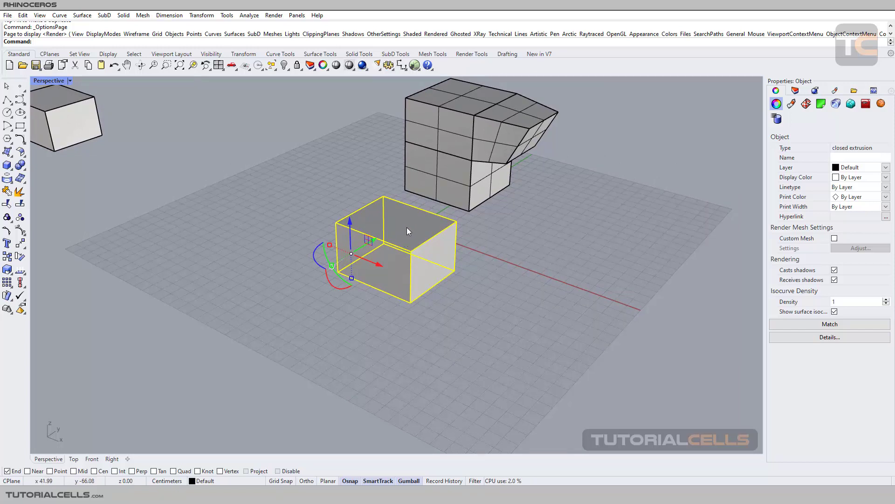
pyautogui.click(479, 274)
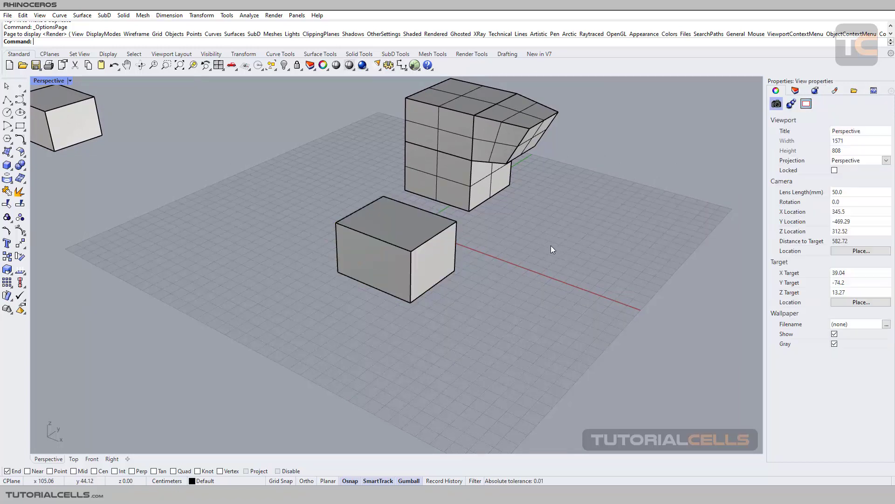
pyautogui.click(390, 228)
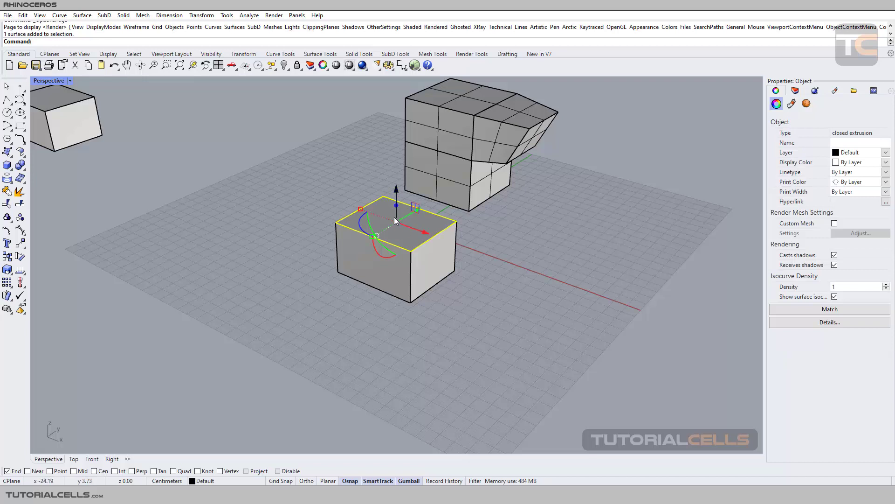
pyautogui.moveTo(397, 207); pyautogui.dragTo(397, 189)
# Draw a circle by center and radius on the ground plane around the far end of the X axis and select it
pyautogui.scroll(-2, 469, 246)
pyautogui.keyDown('shift'); pyautogui.moveTo(469, 246); pyautogui.dragTo(375, 214, button='right'); pyautogui.keyUp('shift')
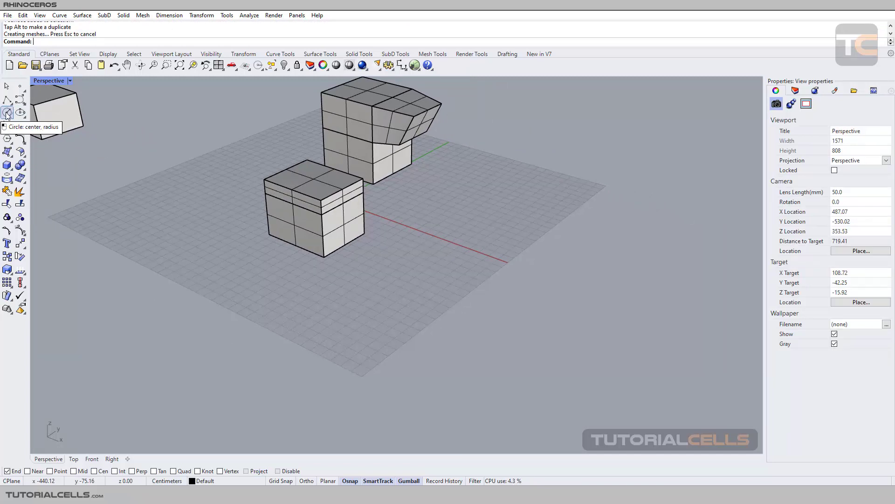
pyautogui.click(7, 112)
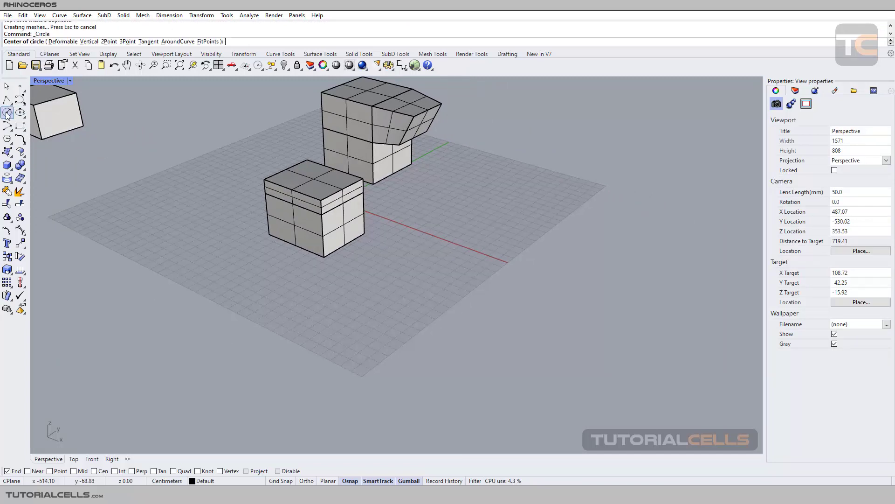
pyautogui.click(457, 257)
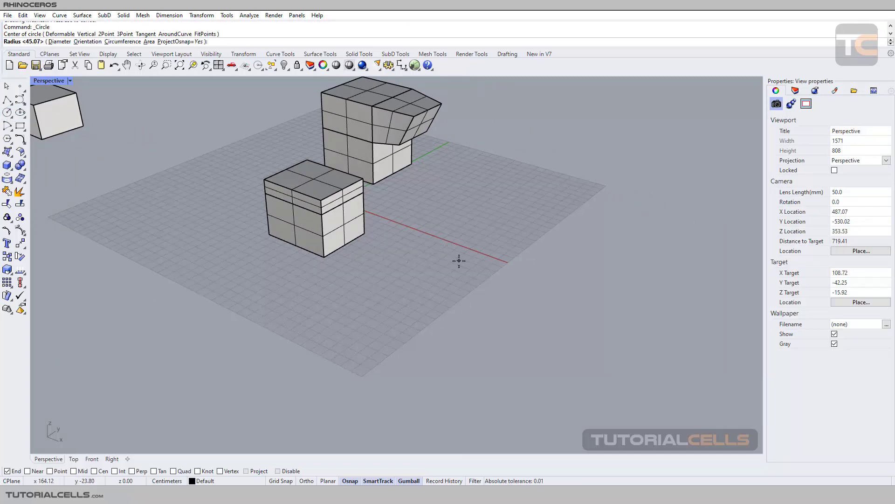
pyautogui.click(506, 242)
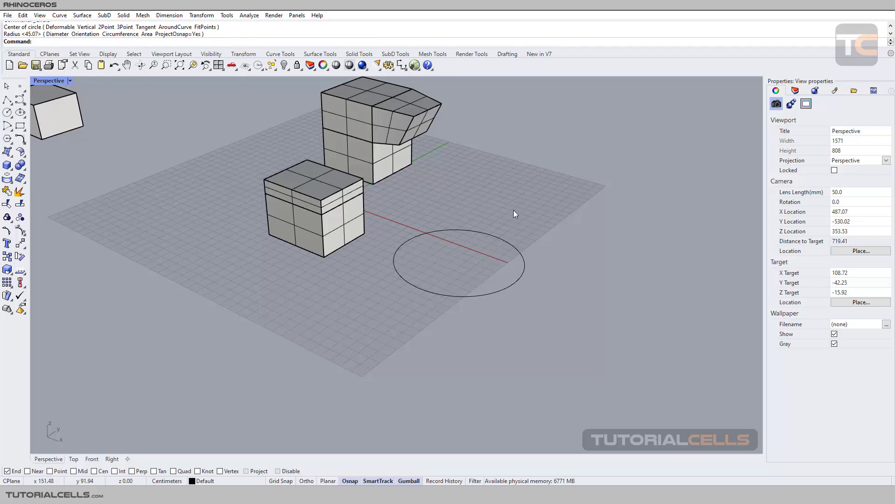
pyautogui.click(511, 242)
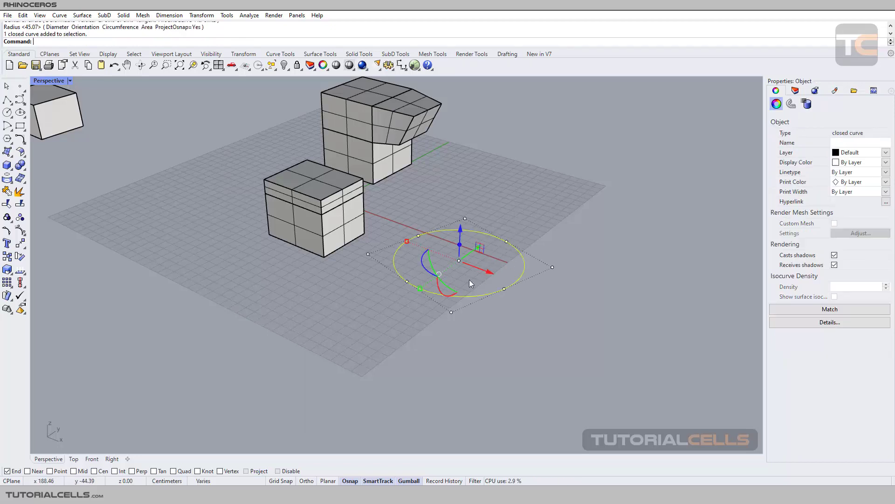
# Move the circle along the Y axis with the gumball, try scaling it, and undo the scaling
pyautogui.scroll(2, 469, 279)
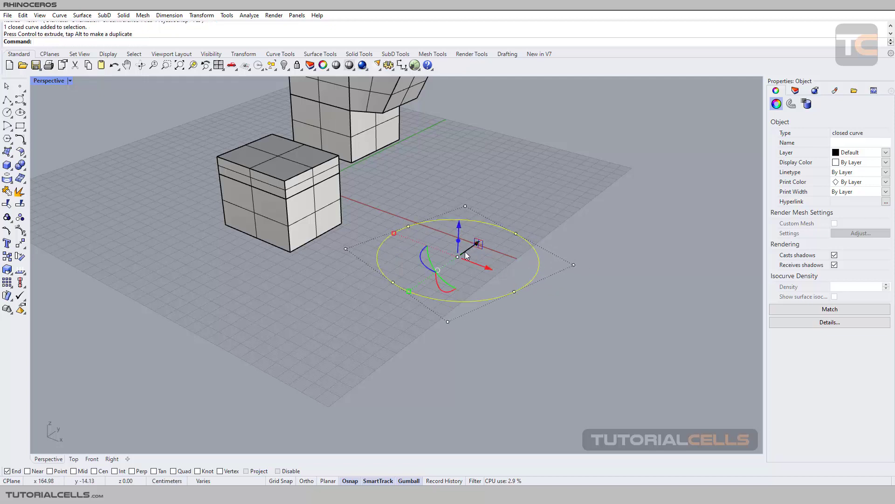
pyautogui.moveTo(466, 255); pyautogui.dragTo(483, 242)
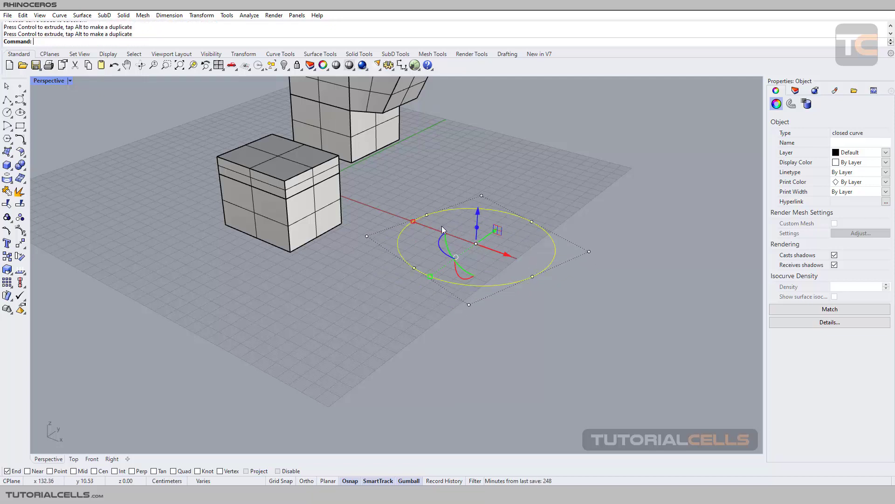
pyautogui.moveTo(414, 221); pyautogui.dragTo(437, 233)
pyautogui.hotkey('ctrl', 'z')
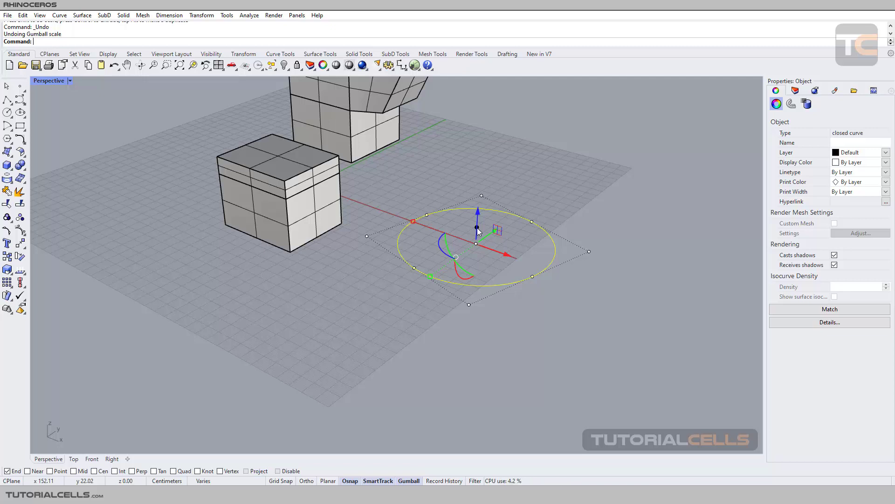
# Extrude the circle upward into an open ring with the gumball and move the ring slightly along the X axis
pyautogui.moveTo(478, 227); pyautogui.dragTo(479, 188)
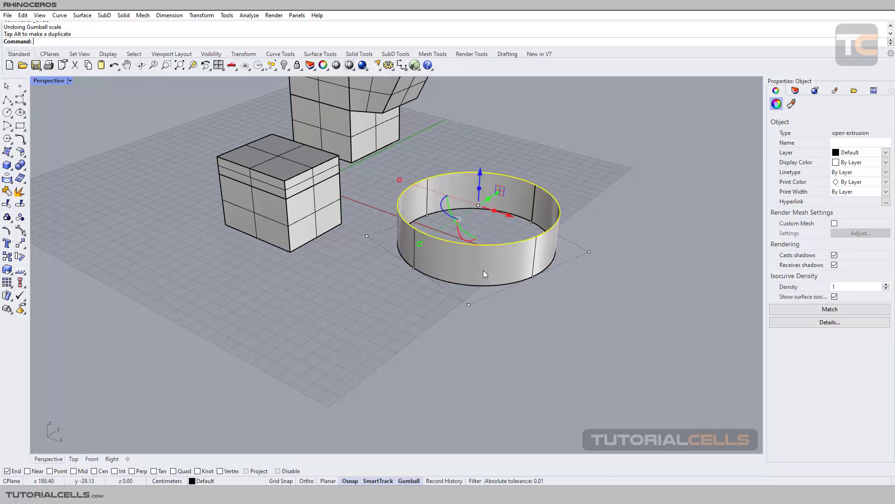
pyautogui.click(520, 305)
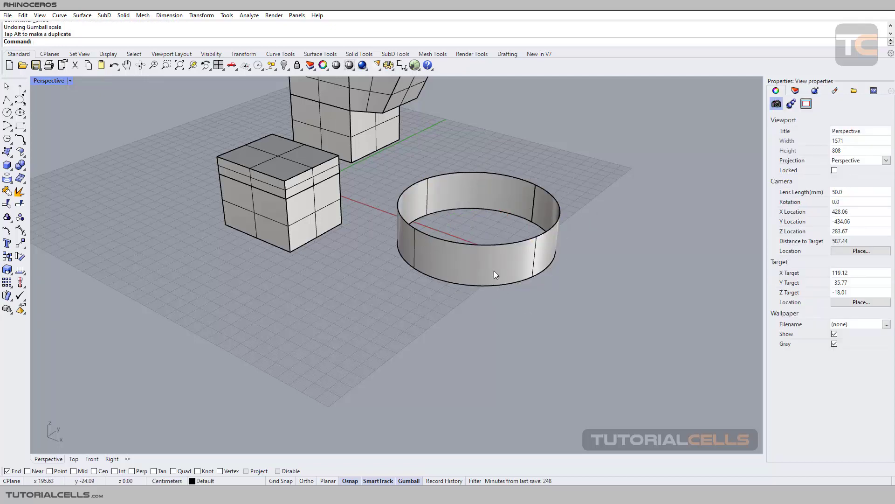
pyautogui.click(437, 257)
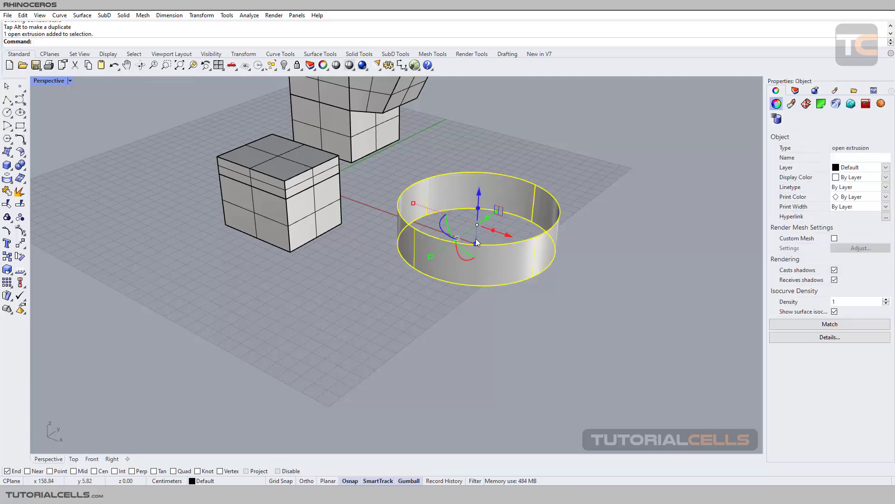
pyautogui.moveTo(502, 237)
pyautogui.mouseDown()
pyautogui.moveTo(524, 239)
pyautogui.moveTo(505, 238)
pyautogui.moveTo(512, 242)
pyautogui.mouseUp()
pyautogui.scroll(-3, 483, 250)
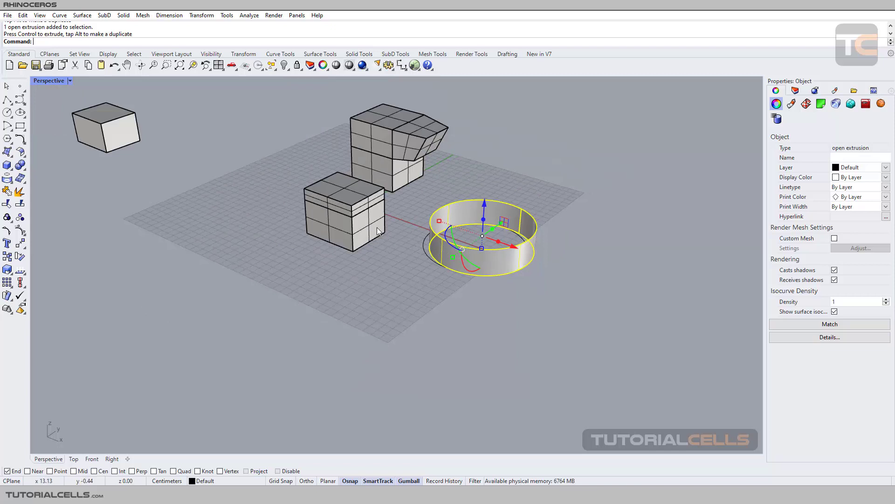
# Create a SubD plane with X and Y counts of 2 on the ground plane, beside the duplicate box
pyautogui.keyDown('shift'); pyautogui.moveTo(315, 166); pyautogui.dragTo(468, 153, button='right'); pyautogui.keyUp('shift')
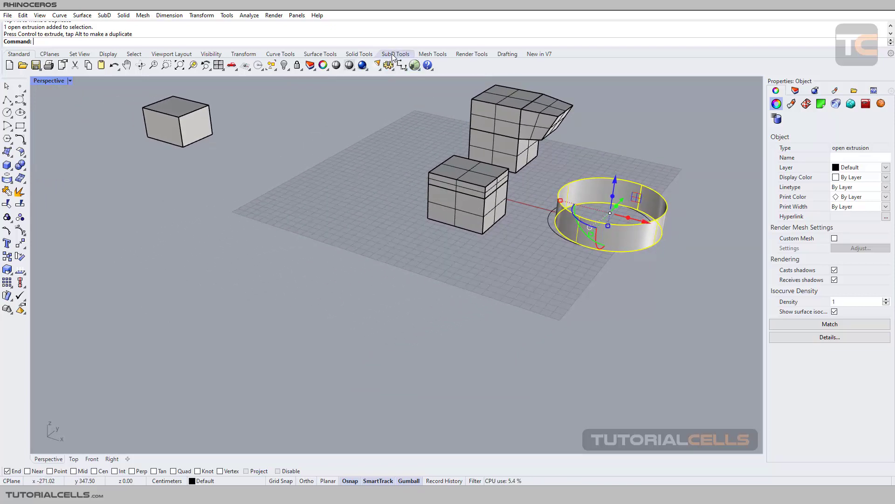
pyautogui.click(395, 54)
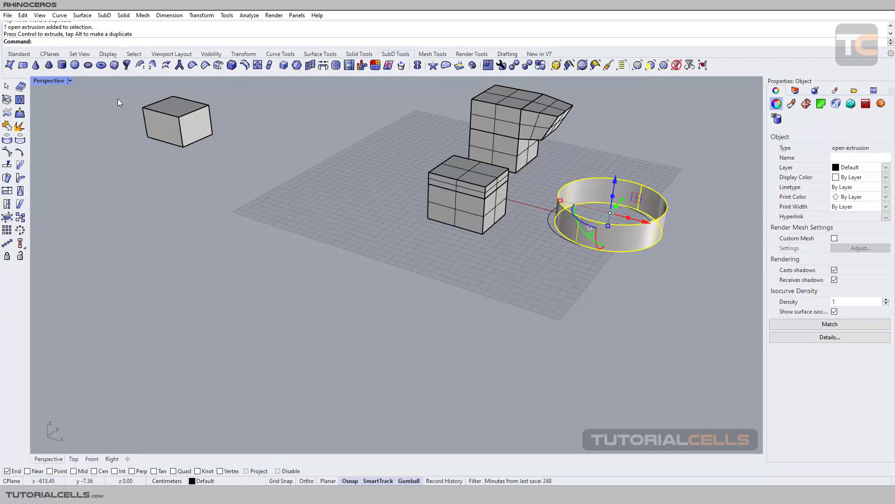
pyautogui.click(23, 66)
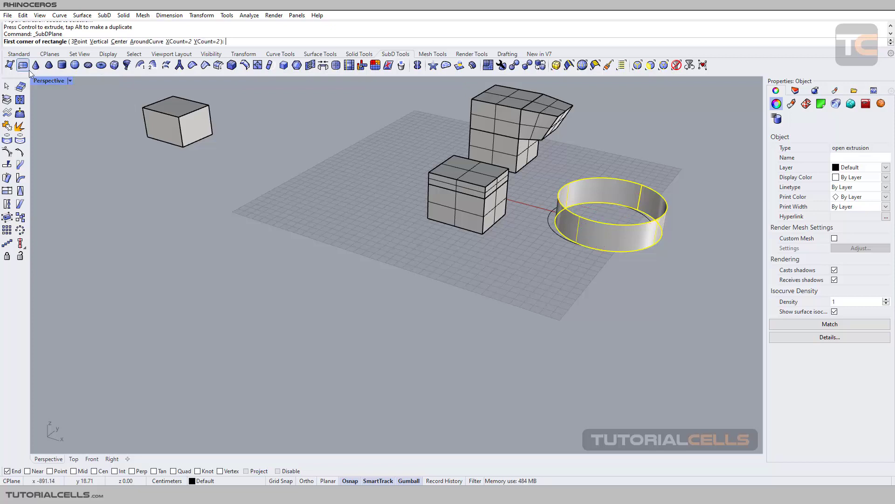
pyautogui.click(321, 187)
pyautogui.click(326, 244)
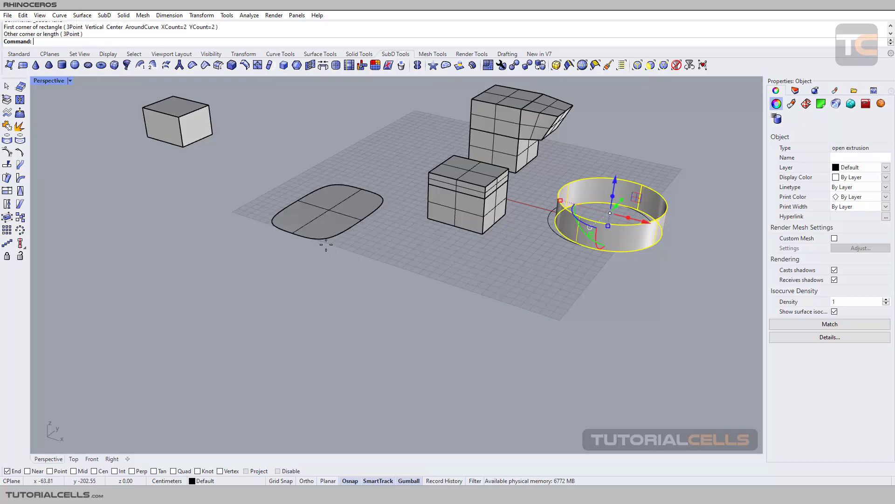
pyautogui.scroll(6, 319, 216)
pyautogui.keyDown('shift'); pyautogui.moveTo(372, 242); pyautogui.dragTo(407, 270, button='right'); pyautogui.keyUp('shift')
pyautogui.scroll(-2, 406, 270)
pyautogui.scroll(-2, 407, 269)
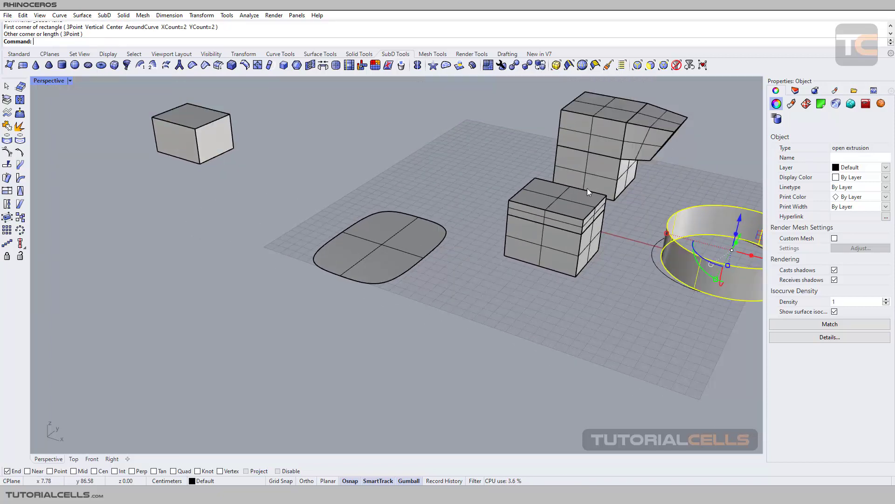
# Extrude the SubD plane upward into a rounded volume with the gumball and deselect it
pyautogui.click(379, 257)
pyautogui.scroll(3, 378, 257)
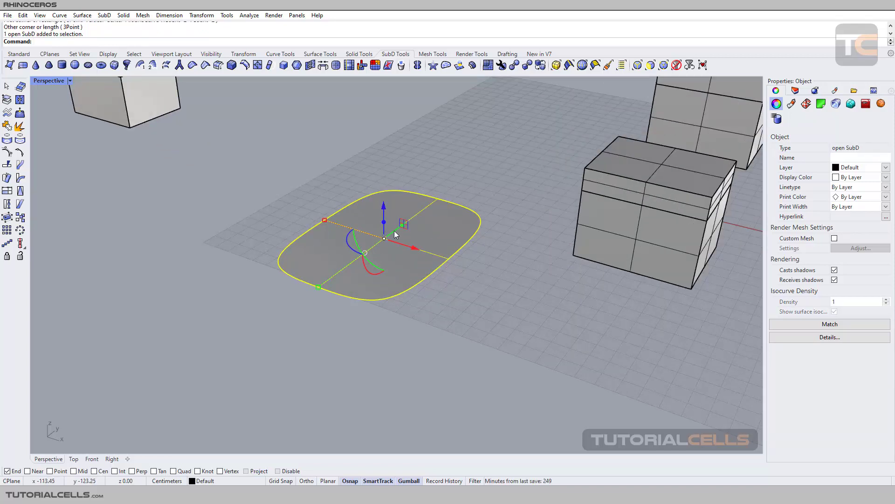
pyautogui.moveTo(381, 223); pyautogui.dragTo(397, 174)
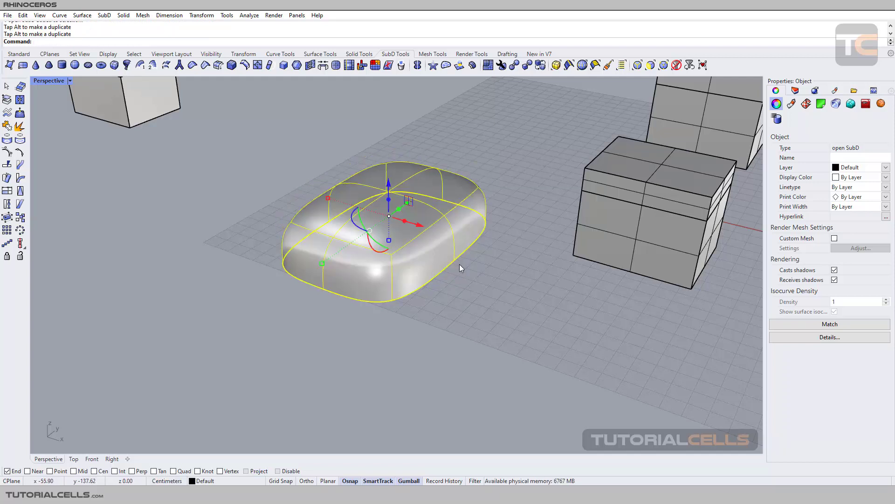
pyautogui.click(462, 286)
pyautogui.moveTo(462, 286); pyautogui.dragTo(452, 262, button='right')
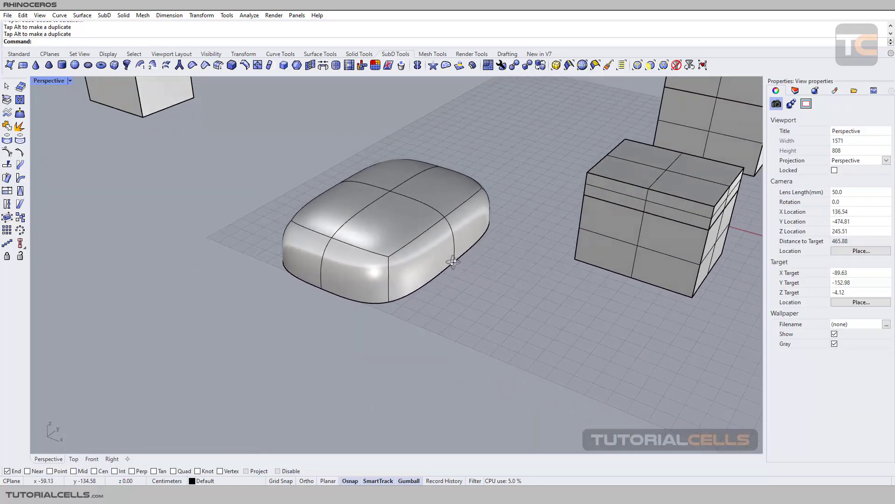
# Select only one side face of the SubD facing the duplicate box and move it outward along the X axis
pyautogui.click(389, 220)
pyautogui.click(472, 283)
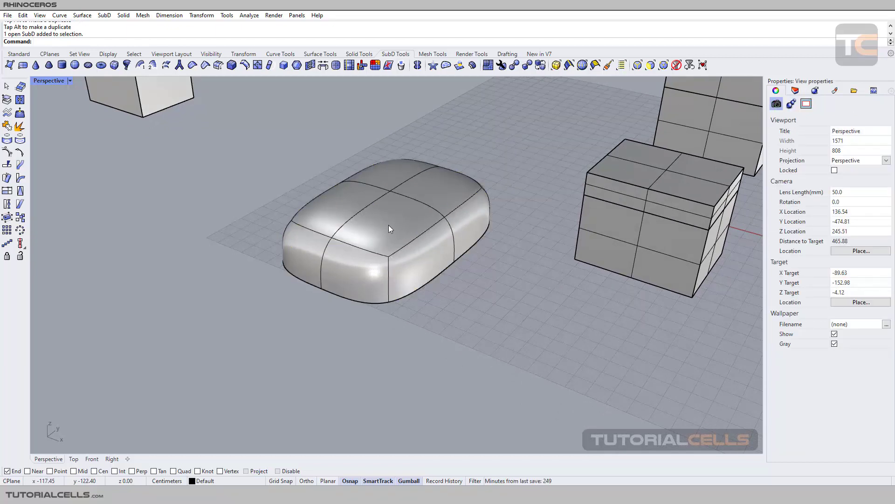
pyautogui.keyDown('ctrl'); pyautogui.keyDown('shift'); pyautogui.click(429, 263); pyautogui.keyUp('shift'); pyautogui.keyUp('ctrl')
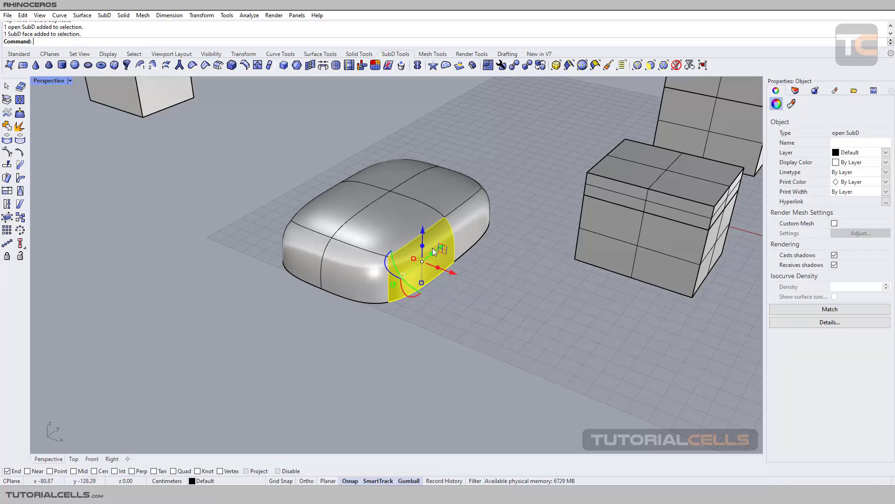
pyautogui.moveTo(454, 271); pyautogui.dragTo(479, 283)
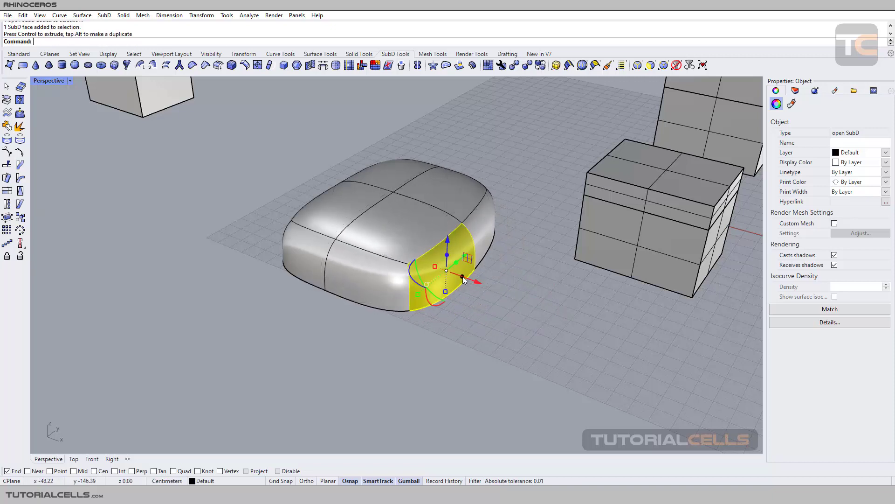
# Extrude the selected SubD side face outward along the X axis and scale its end narrower along the Y axis
pyautogui.moveTo(463, 278); pyautogui.dragTo(499, 295)
pyautogui.press('ctrl')
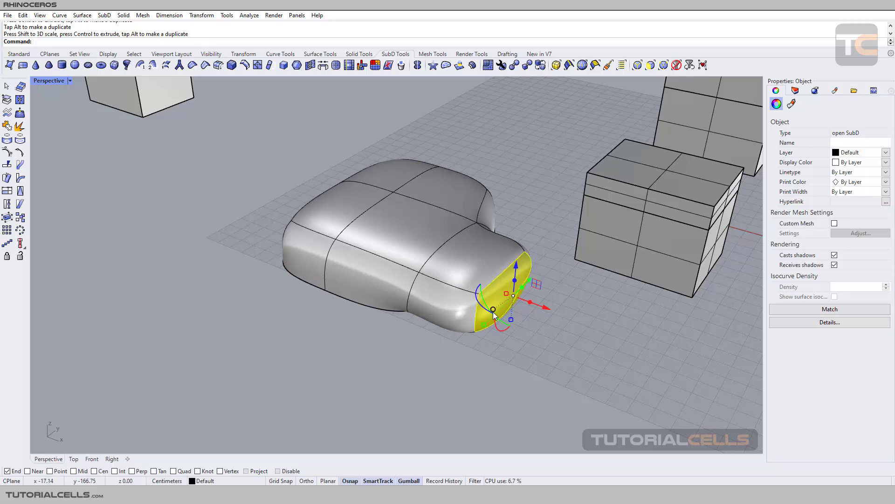
pyautogui.moveTo(484, 325); pyautogui.dragTo(491, 318)
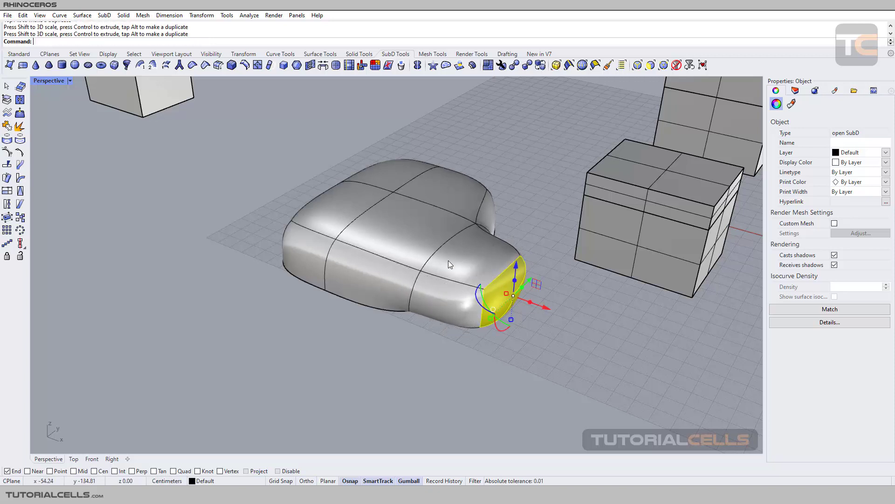
# Select only the top SubD face adjoining the side extrusion, extrude it upward, and extrude it back down to form a recess
pyautogui.keyDown('ctrl'); pyautogui.keyDown('shift'); pyautogui.click(391, 222); pyautogui.keyUp('shift'); pyautogui.keyUp('ctrl')
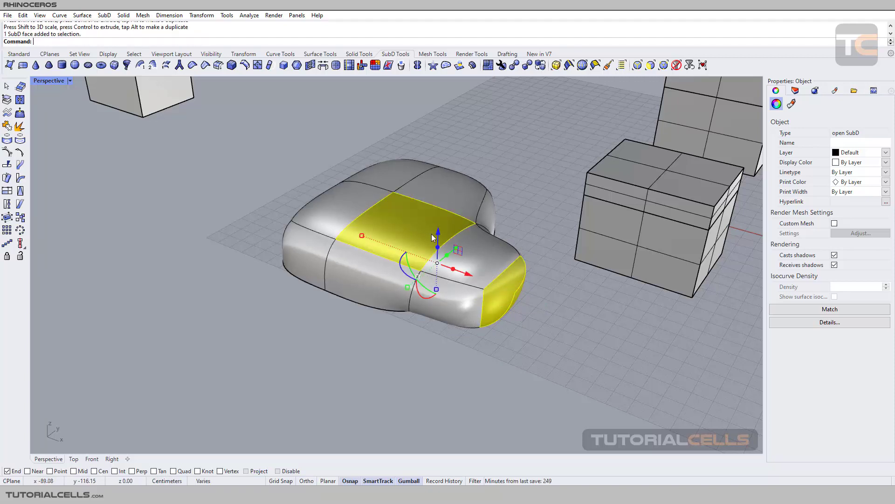
pyautogui.click(540, 208)
pyautogui.keyDown('ctrl'); pyautogui.keyDown('shift'); pyautogui.click(410, 223); pyautogui.keyUp('shift'); pyautogui.keyUp('ctrl')
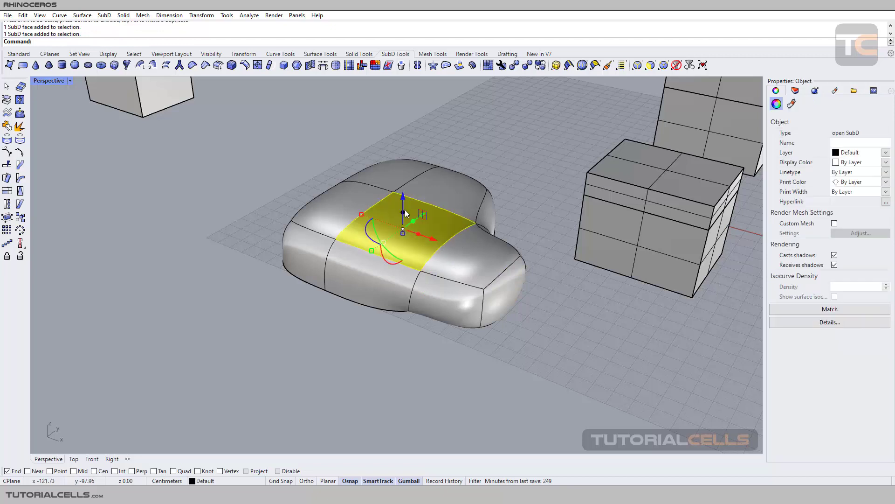
pyautogui.keyDown('ctrl'); pyautogui.moveTo(405, 213); pyautogui.dragTo(404, 155); pyautogui.keyUp('ctrl')
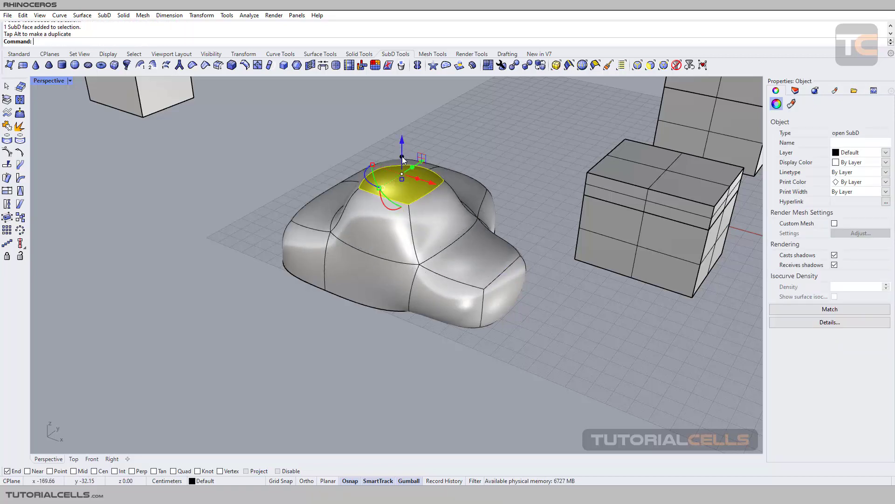
pyautogui.keyDown('ctrl'); pyautogui.moveTo(402, 158); pyautogui.dragTo(403, 180); pyautogui.keyUp('ctrl')
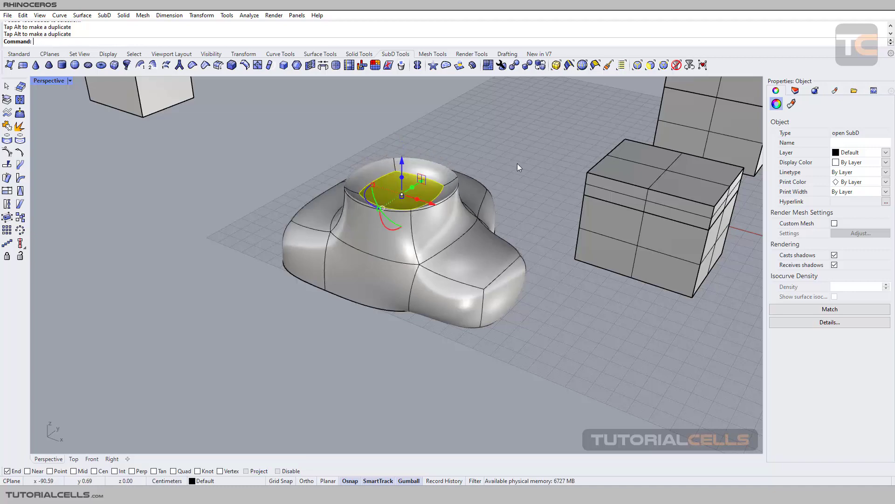
pyautogui.click(517, 164)
pyautogui.scroll(-7, 441, 213)
pyautogui.scroll(7, 441, 214)
pyautogui.moveTo(457, 204)
pyautogui.mouseDown(button='right')
pyautogui.moveTo(322, 202)
pyautogui.moveTo(446, 215)
pyautogui.mouseUp(button='right')
pyautogui.scroll(-5, 447, 214)
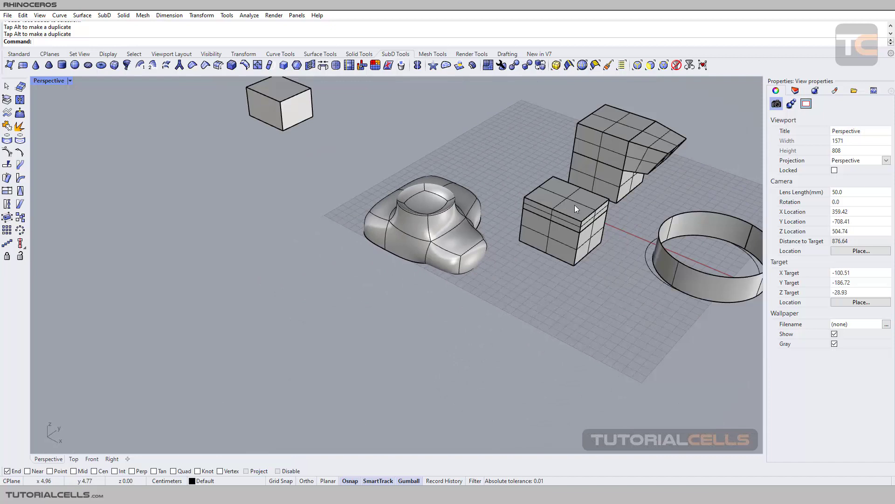
pyautogui.keyDown('shift'); pyautogui.moveTo(553, 200); pyautogui.dragTo(443, 250, button='right'); pyautogui.keyUp('shift')
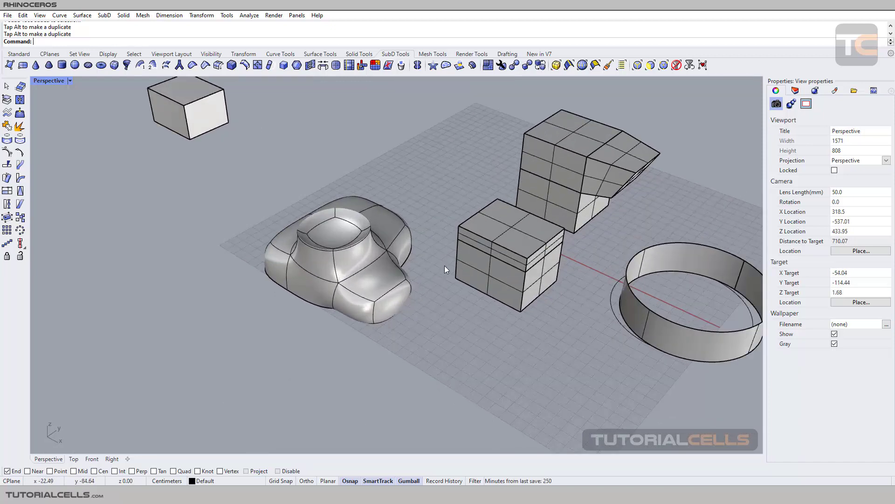
pyautogui.scroll(3, 451, 264)
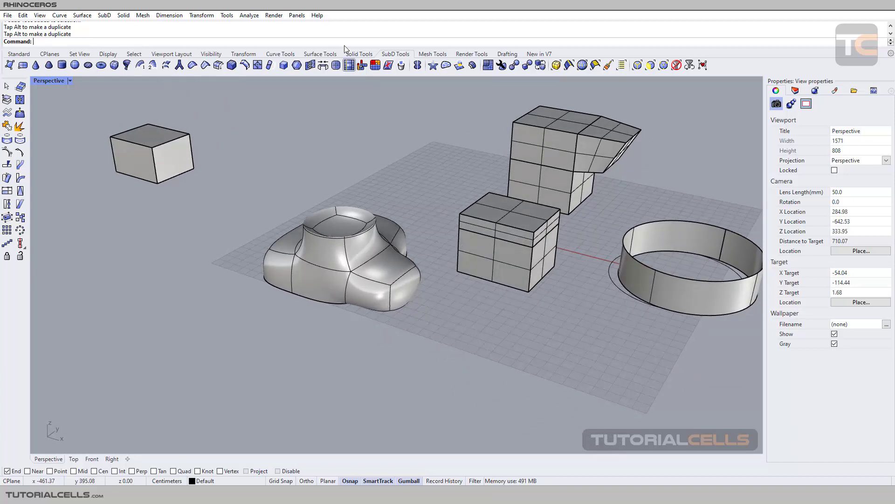
# Open the Rhino start window, check the license information, and close the window
pyautogui.click(317, 15)
pyautogui.click(339, 169)
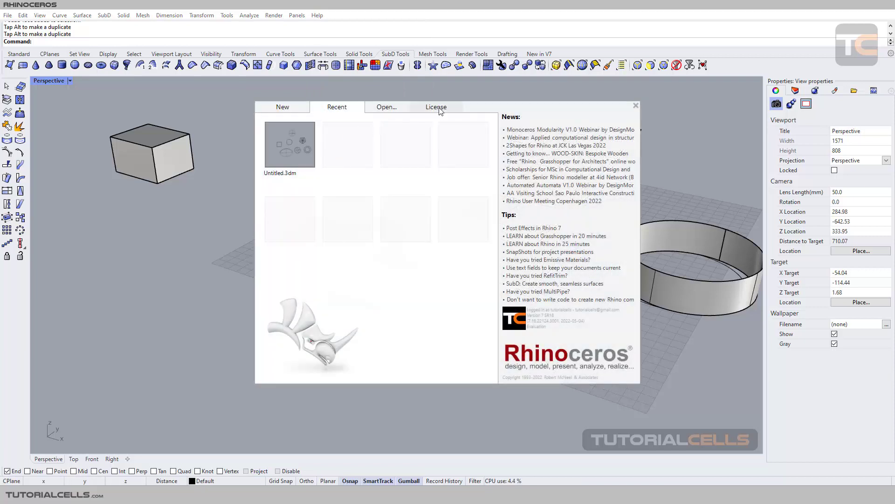
pyautogui.click(438, 108)
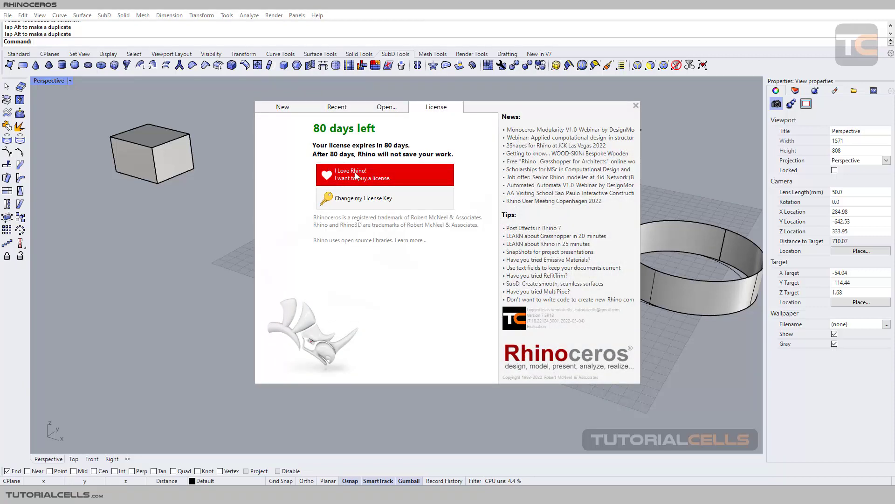
pyautogui.click(636, 107)
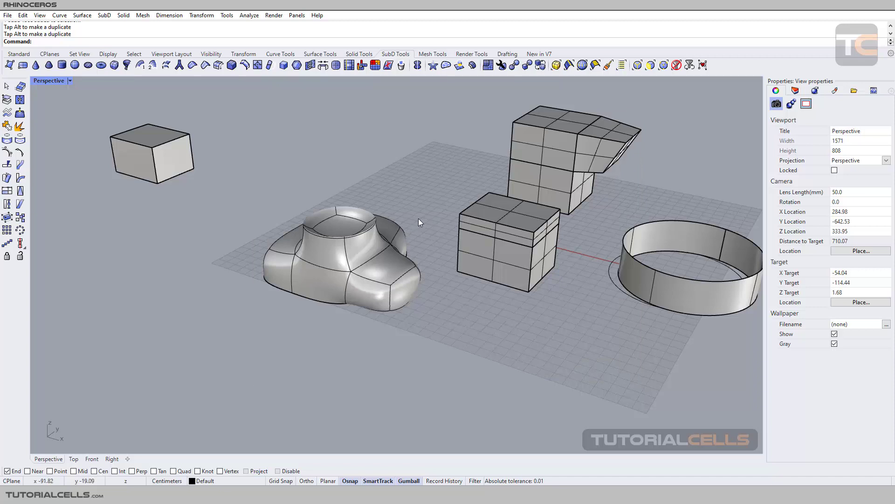
# Review the available transform tools with the duplicate box selected, and deselect the box
pyautogui.scroll(-2, 423, 215)
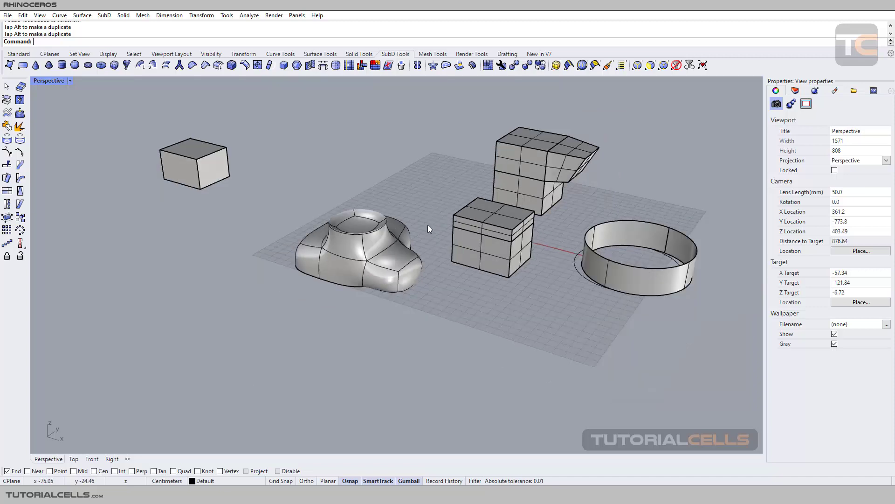
pyautogui.click(464, 228)
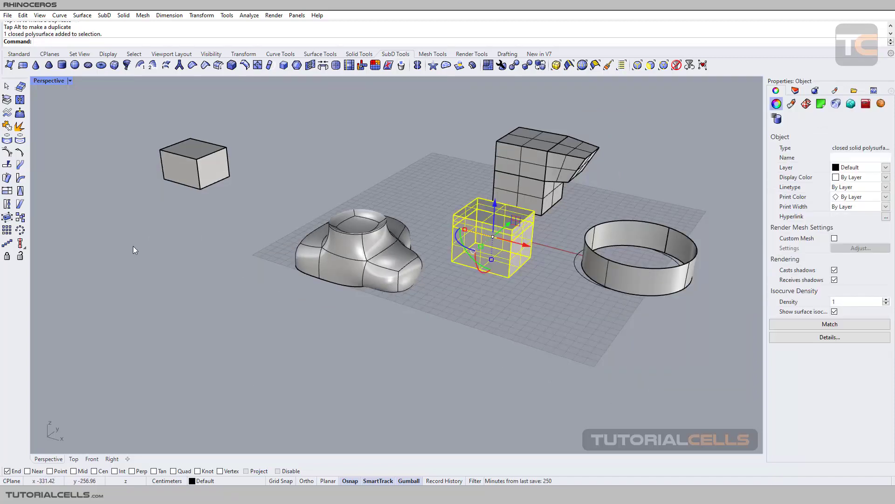
pyautogui.click(19, 54)
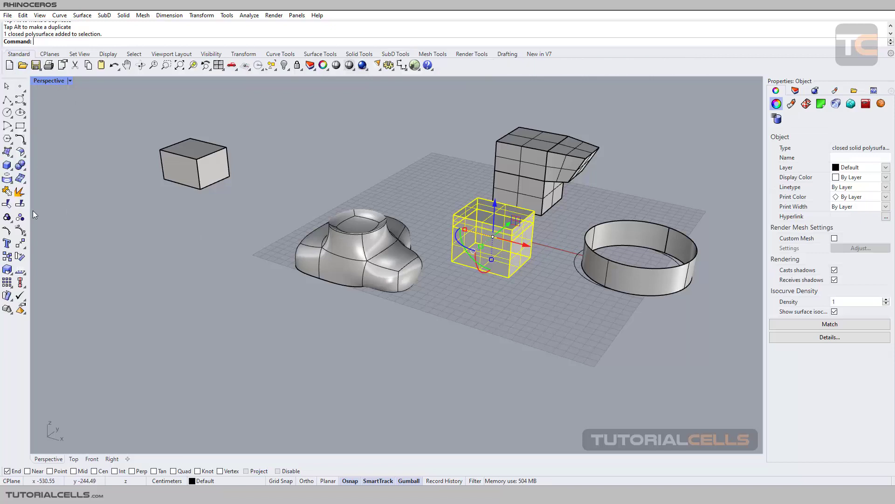
pyautogui.click(21, 244)
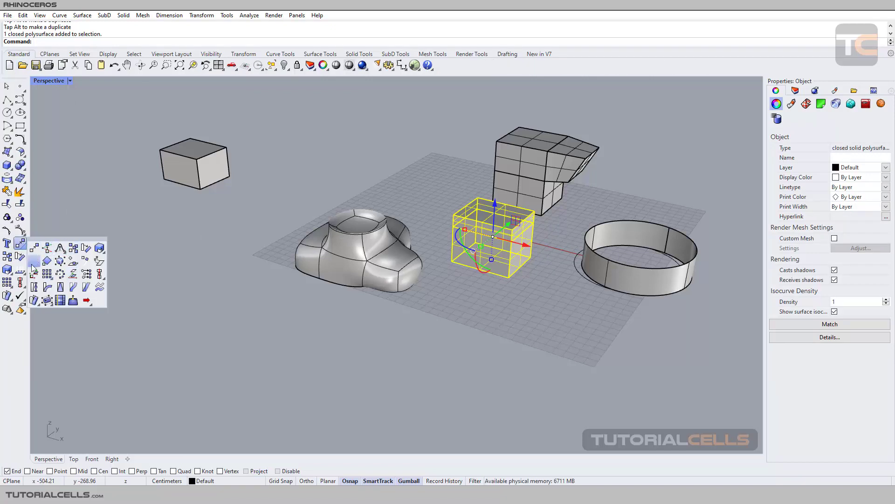
pyautogui.click(85, 211)
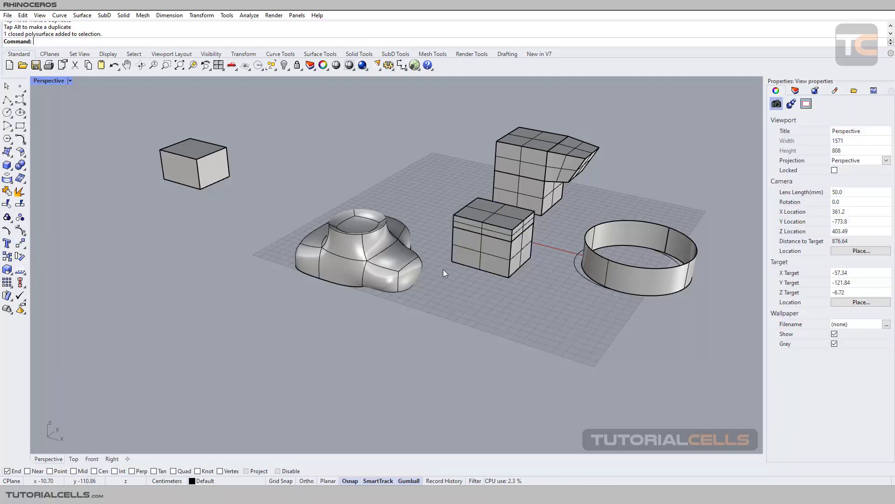